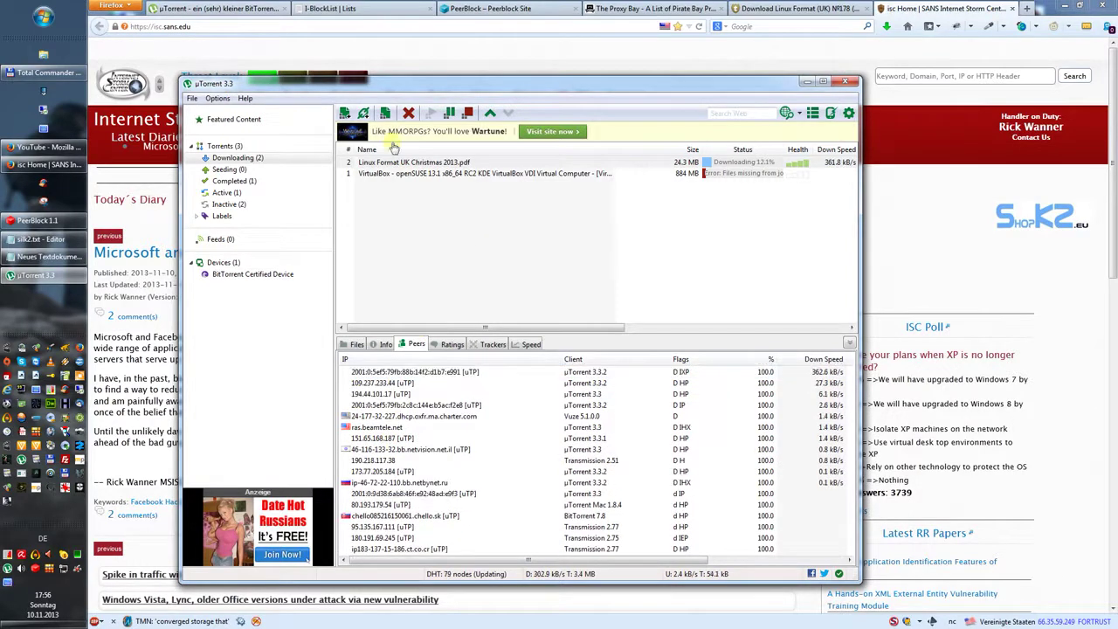
# Open the General preferences, keep the language on System Default, and open the download page for more languages.
pyautogui.click(219, 98)
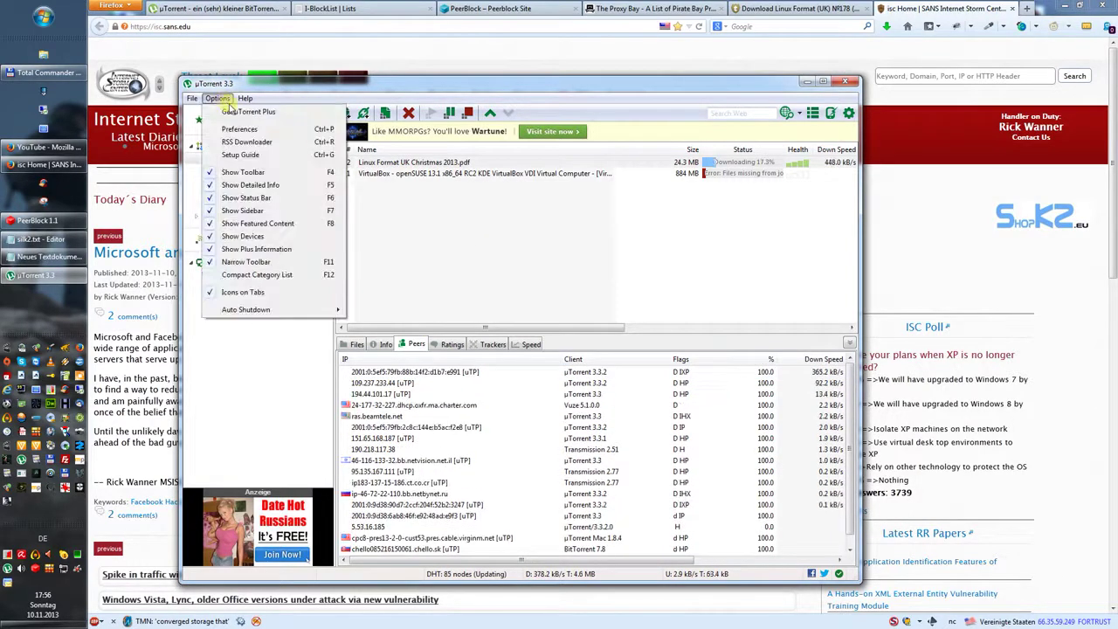
pyautogui.click(240, 128)
pyautogui.click(358, 213)
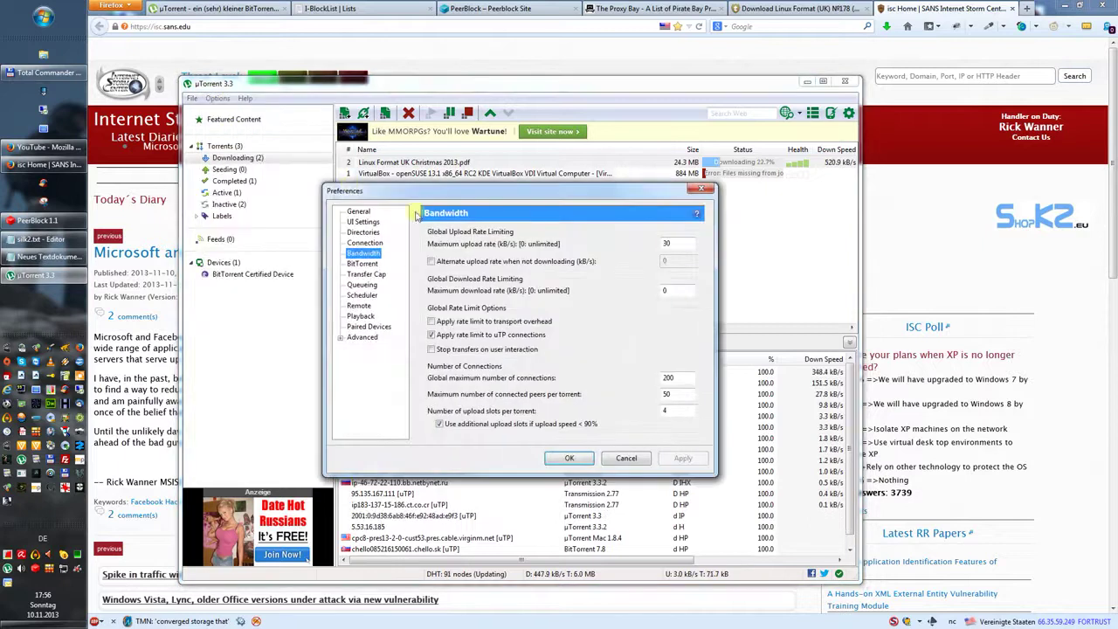
pyautogui.click(563, 246)
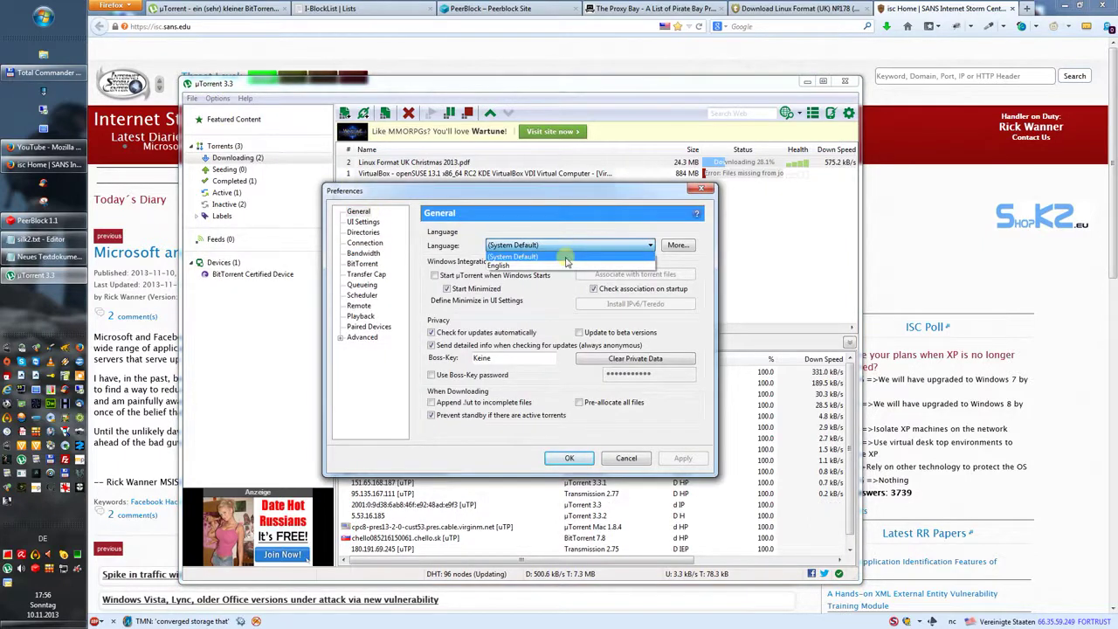
pyautogui.click(566, 258)
pyautogui.click(680, 246)
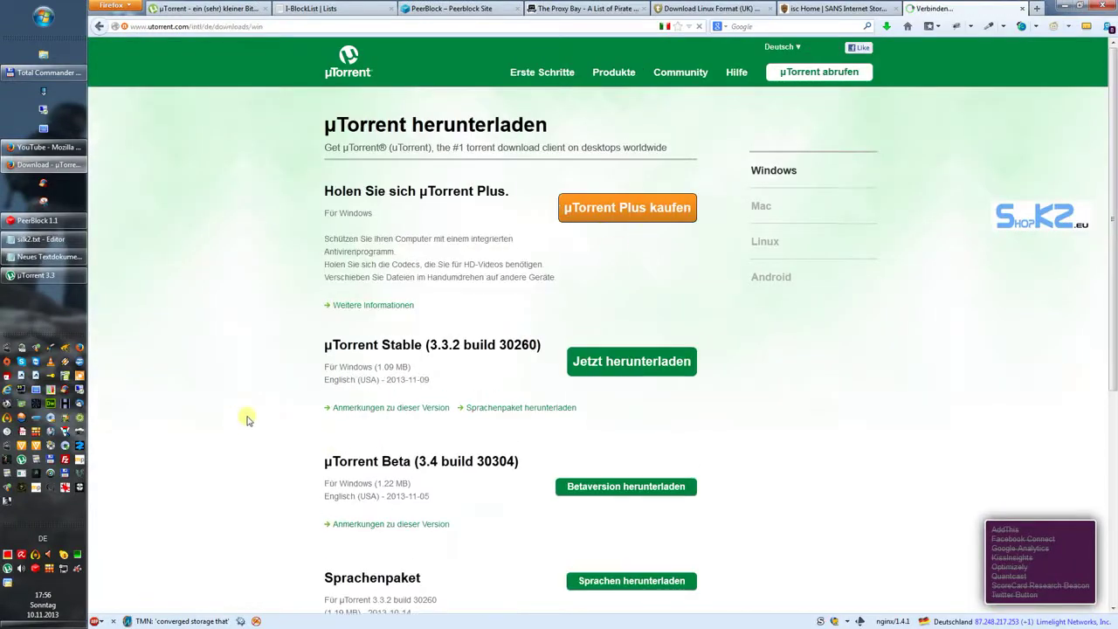
# View the available languages of the Sprachenpaket and download it, saving the utorrent.lng file.
pyautogui.scroll(-5, 250, 416)
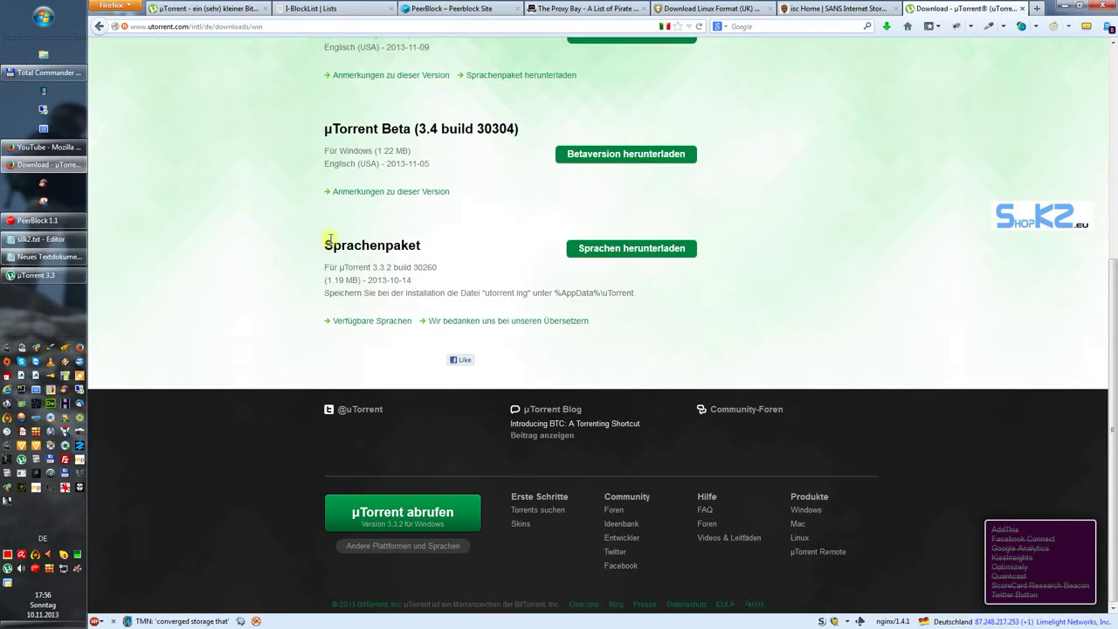
pyautogui.scroll(3, 323, 244)
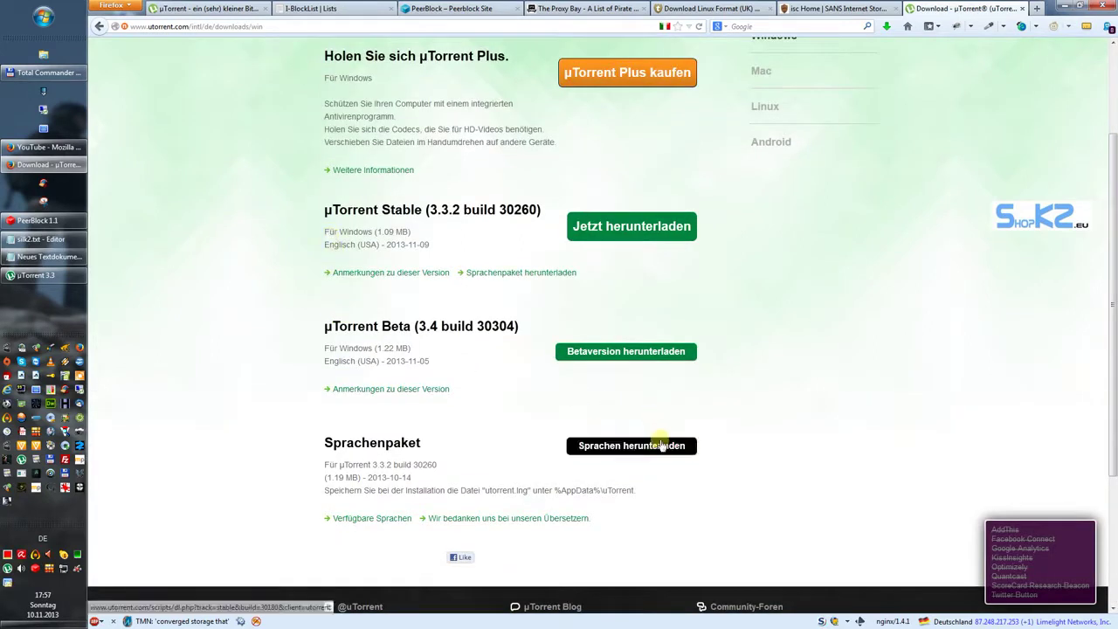
pyautogui.click(367, 522)
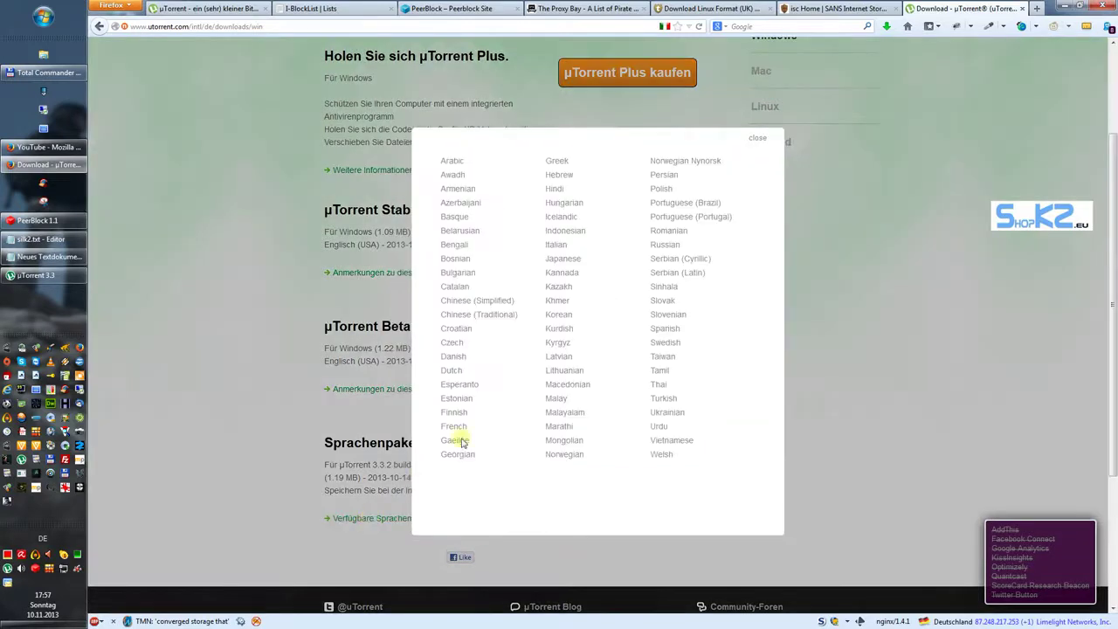
pyautogui.click(757, 137)
pyautogui.click(635, 448)
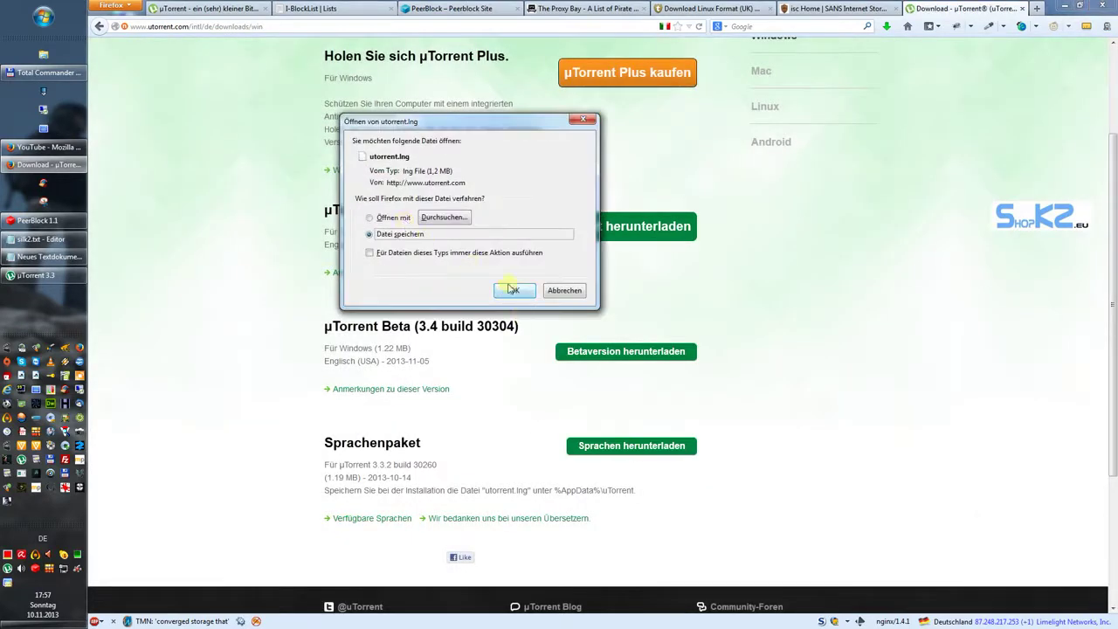
pyautogui.click(525, 295)
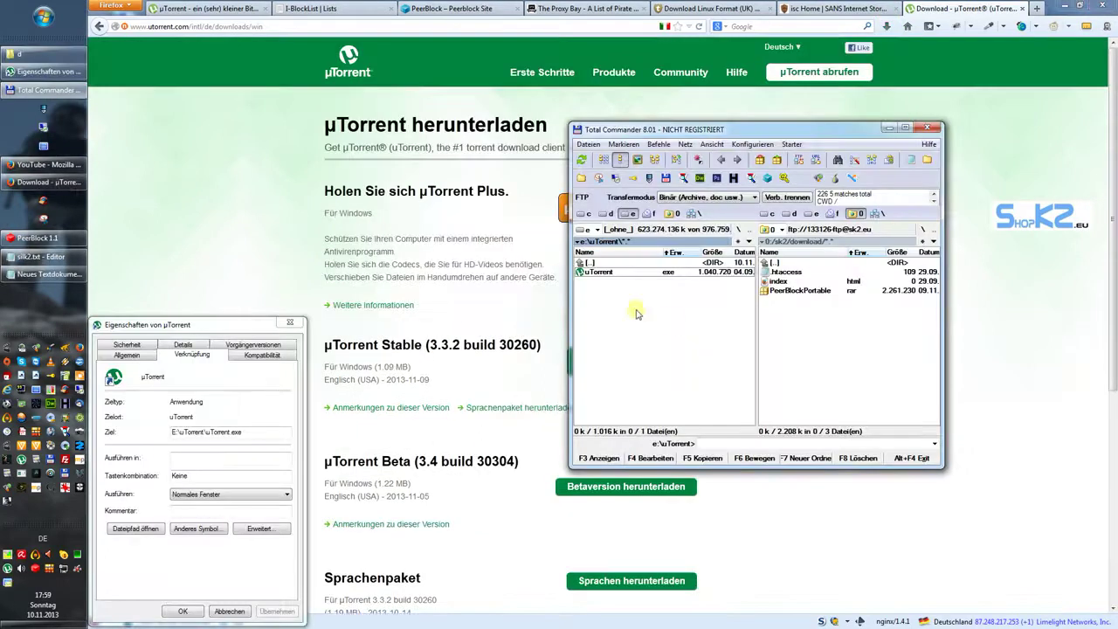
# Dismiss the shortcut properties, mark utorrent.lng and decline the FTP reconnection, and launch uTorrent.exe from e:\uTorrent.
pyautogui.click(226, 612)
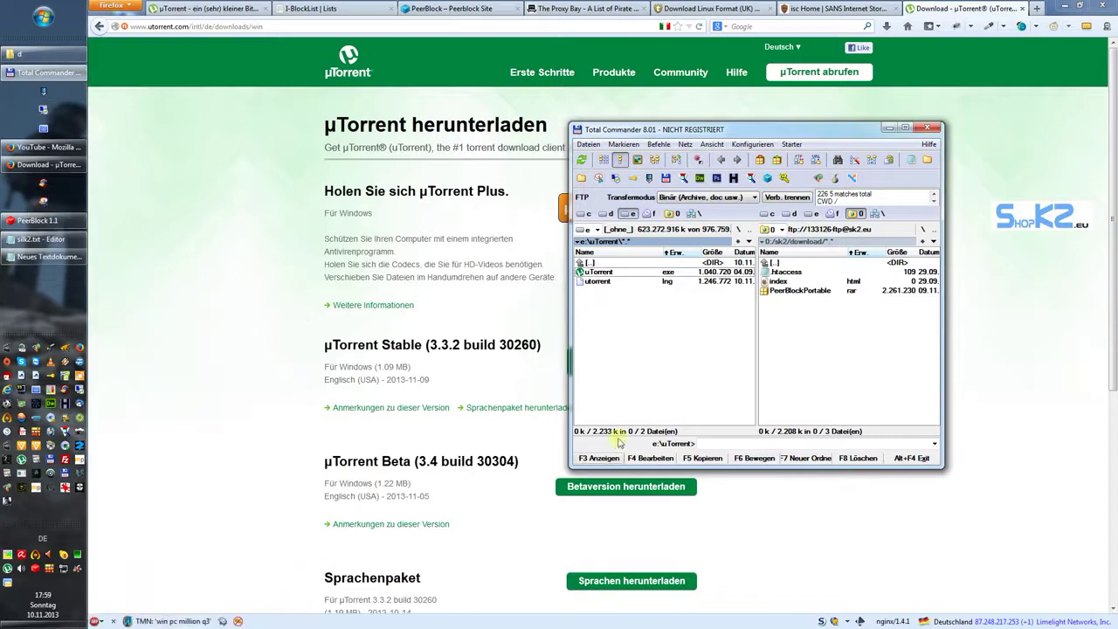
pyautogui.rightClick(607, 281)
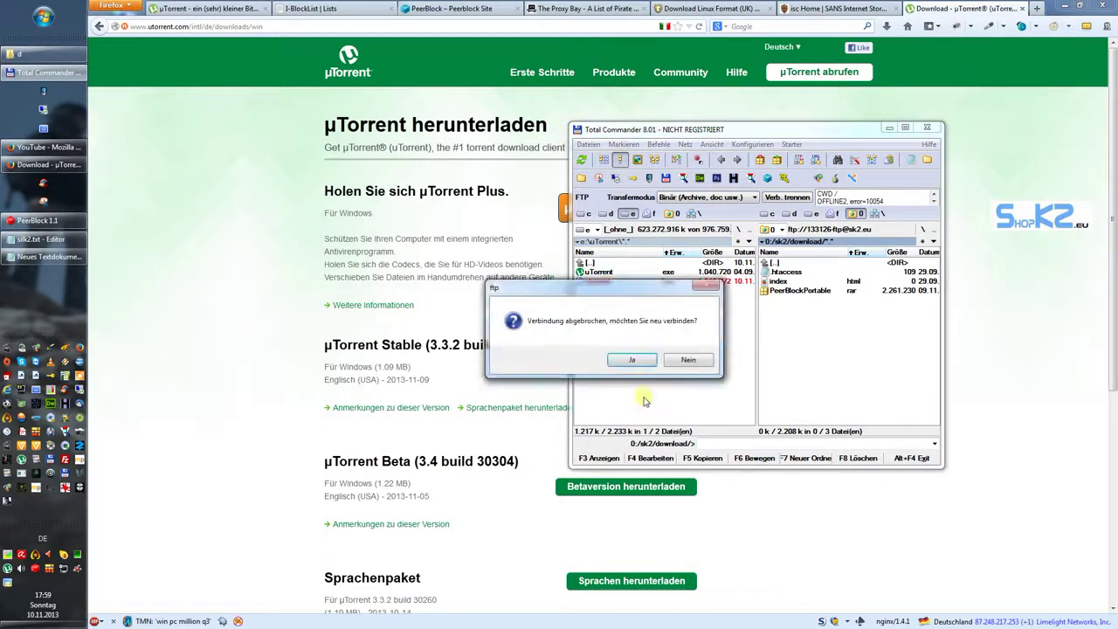
pyautogui.click(688, 361)
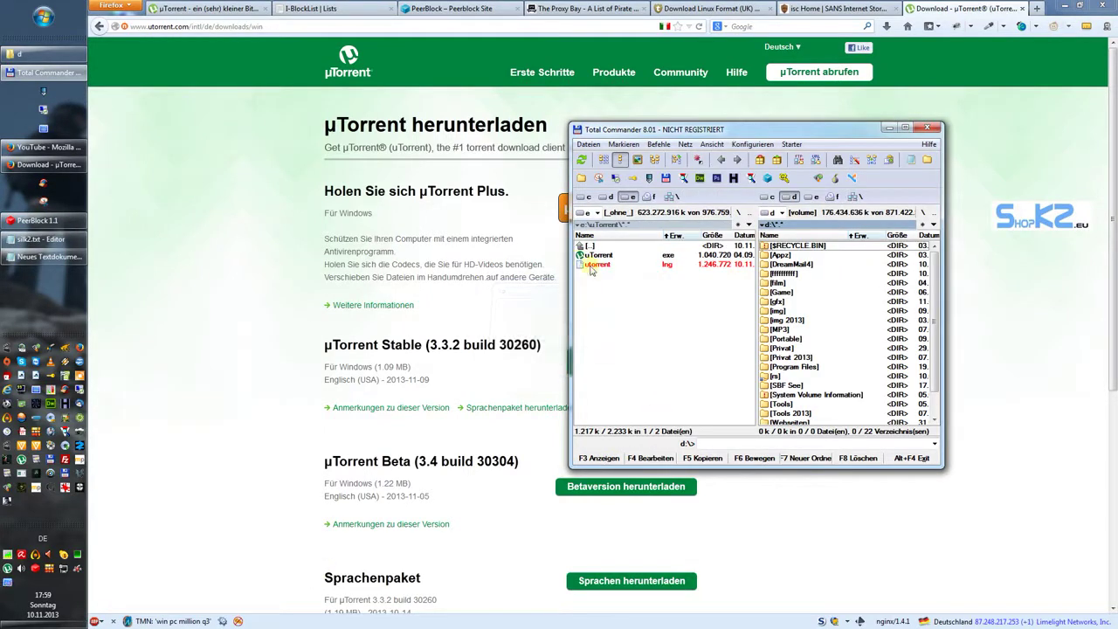
pyautogui.doubleClick(595, 255)
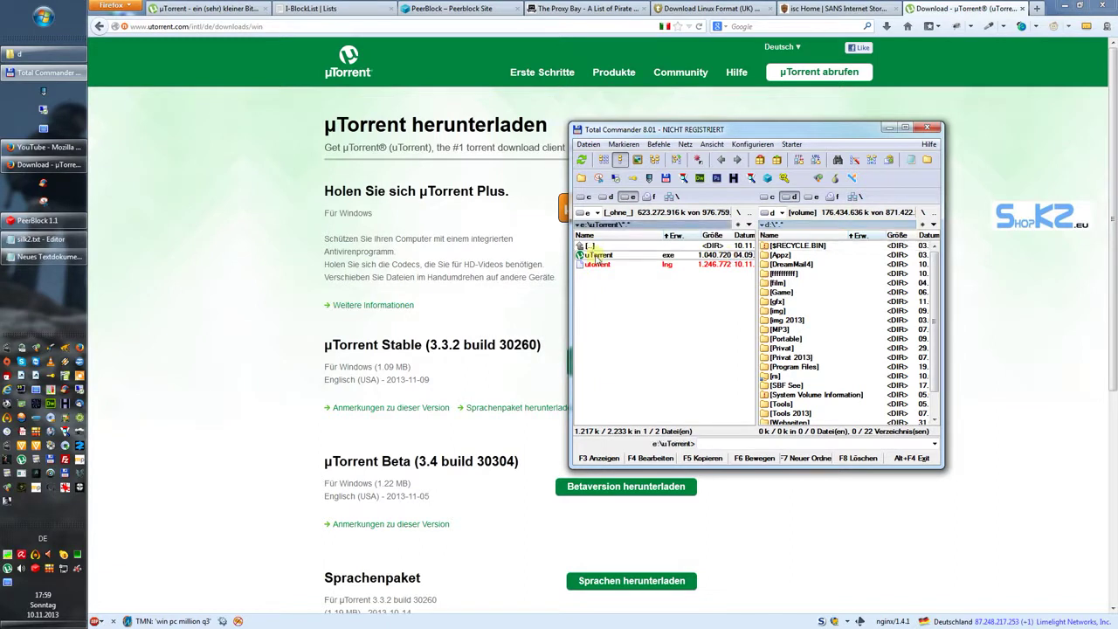
pyautogui.click(890, 127)
pyautogui.moveTo(373, 76); pyautogui.dragTo(366, 133)
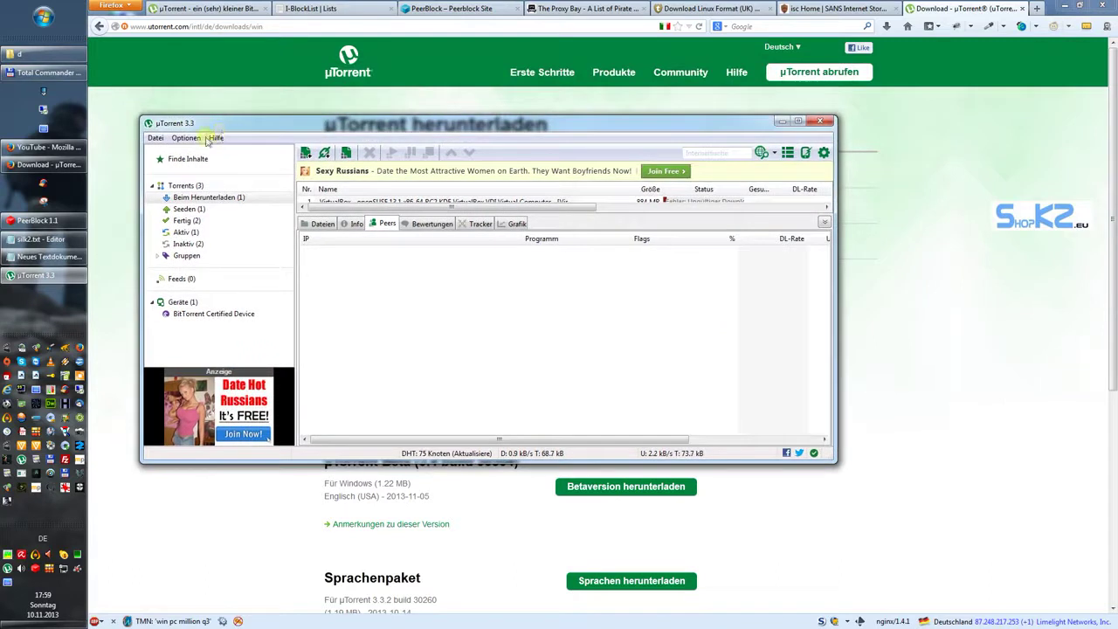
# Review the interface language selection in the general settings and glance at the display and connection settings.
pyautogui.click(186, 138)
pyautogui.click(206, 171)
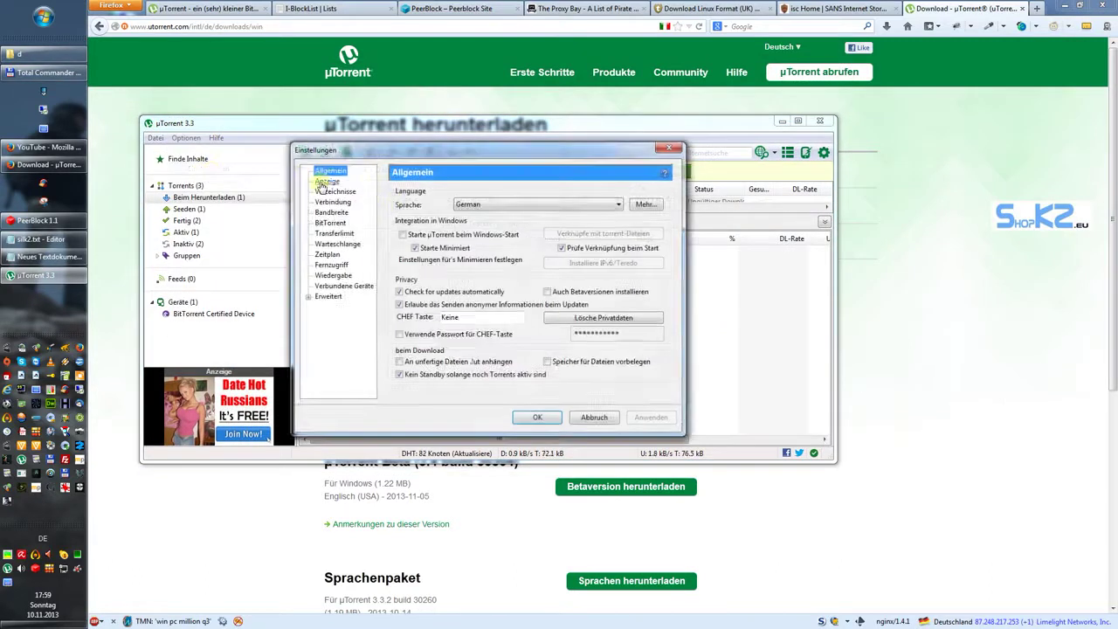
pyautogui.click(569, 205)
pyautogui.click(568, 201)
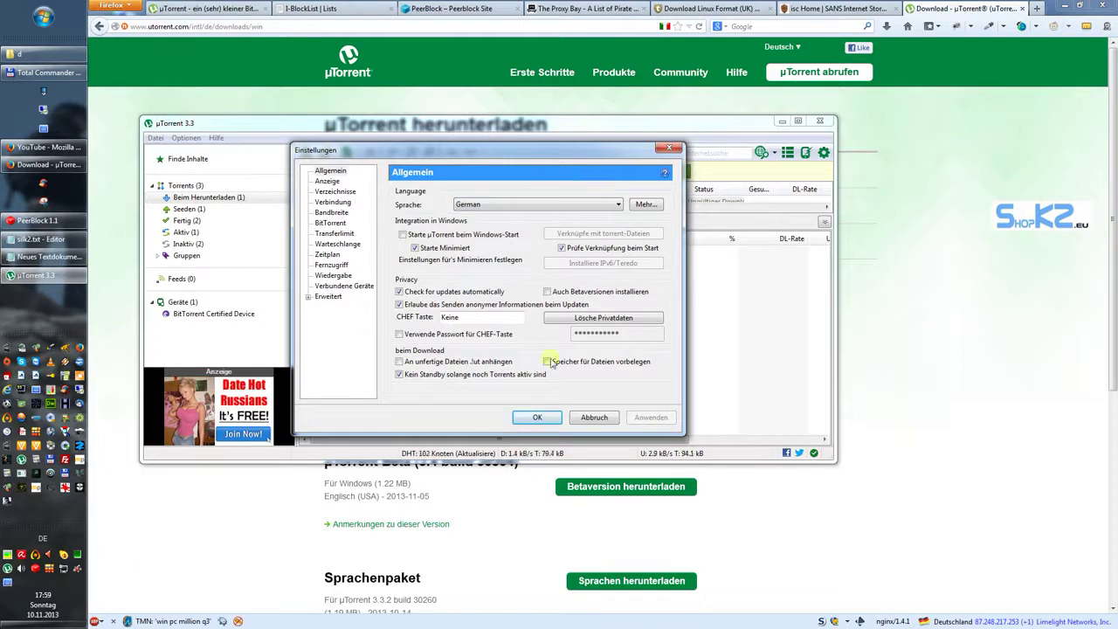
pyautogui.click(327, 181)
pyautogui.click(332, 202)
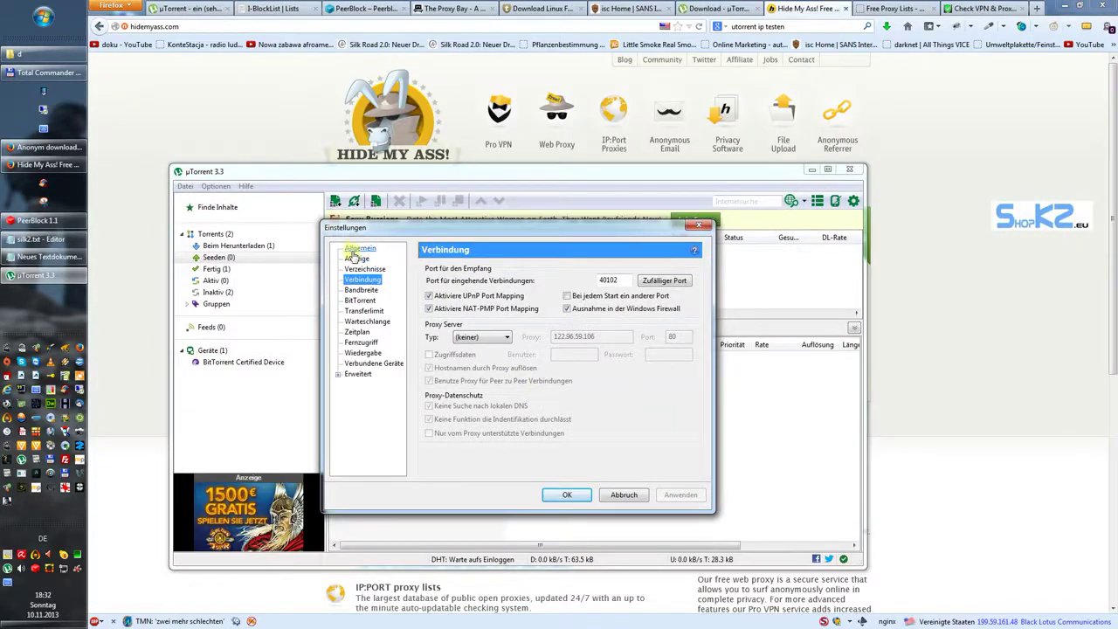
pyautogui.click(358, 249)
pyautogui.click(647, 281)
pyautogui.click(648, 282)
# Examine the proxy server types offered in the connection settings.
pyautogui.click(362, 280)
pyautogui.click(504, 338)
pyautogui.click(504, 339)
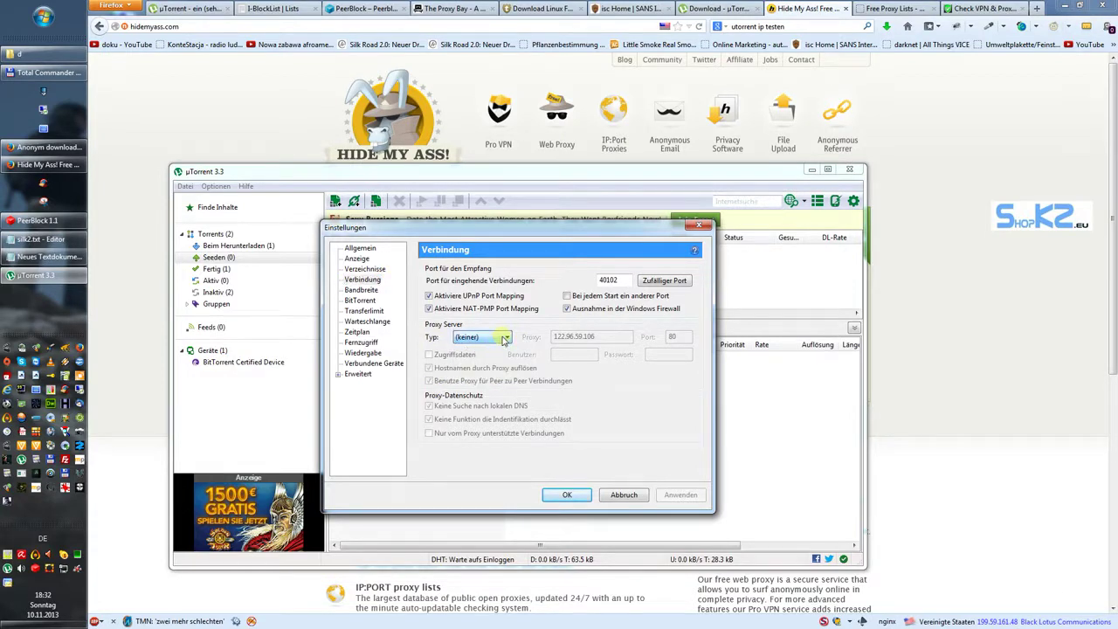
pyautogui.click(490, 338)
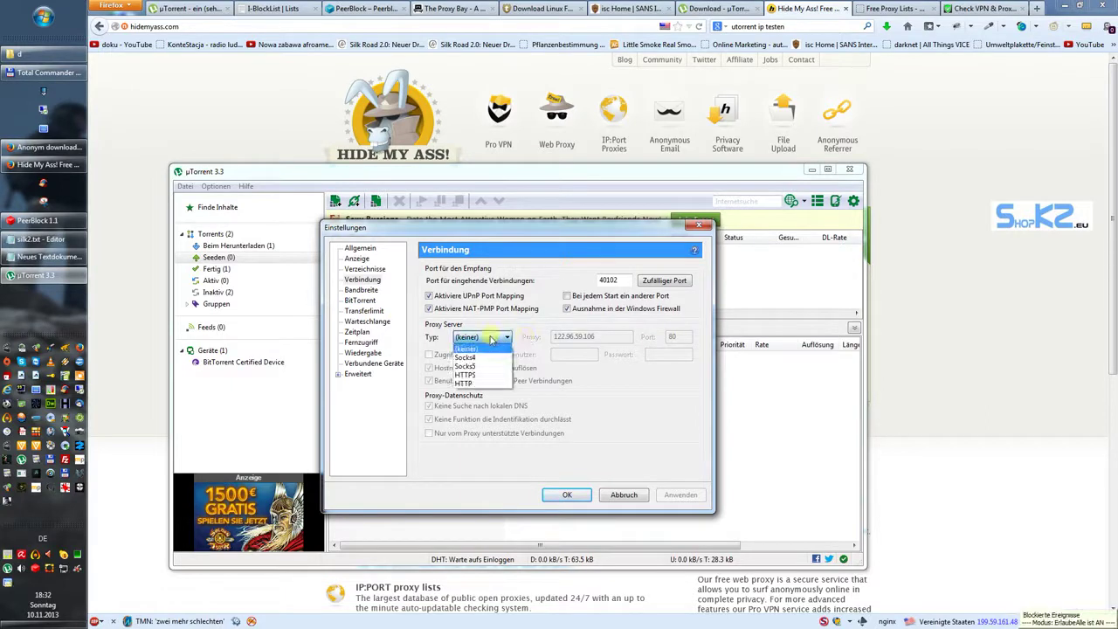
pyautogui.click(511, 307)
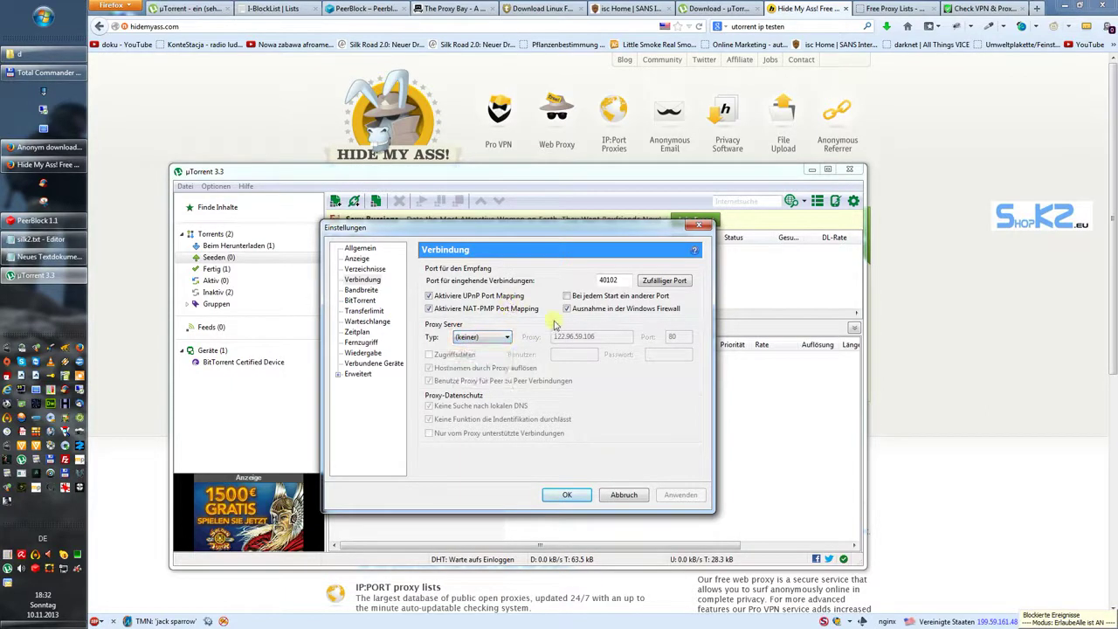
# Switch to Firefox, view the Free Proxy Lists and Check my Torrent IP pages, and open the Hide My Ass IP:Port proxy list.
pyautogui.click(791, 8)
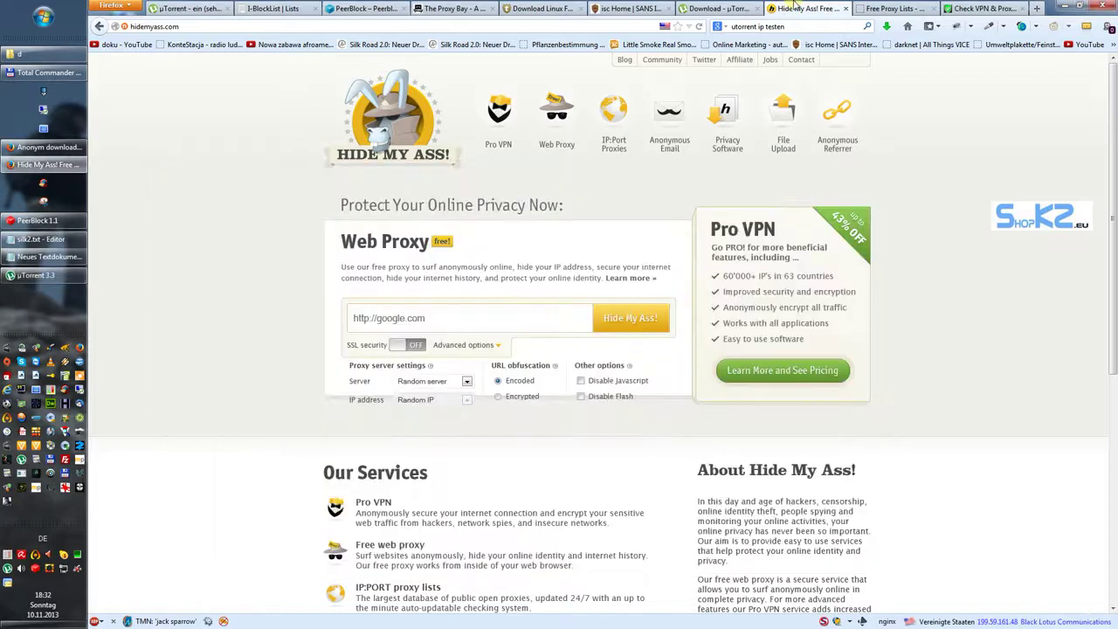
pyautogui.click(892, 7)
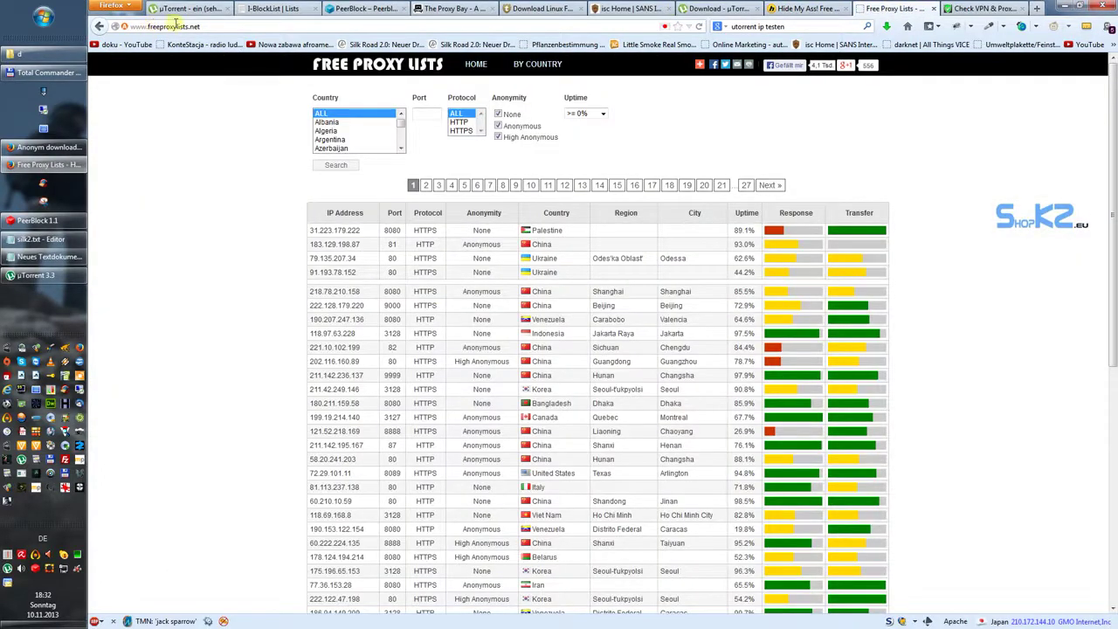
pyautogui.click(983, 8)
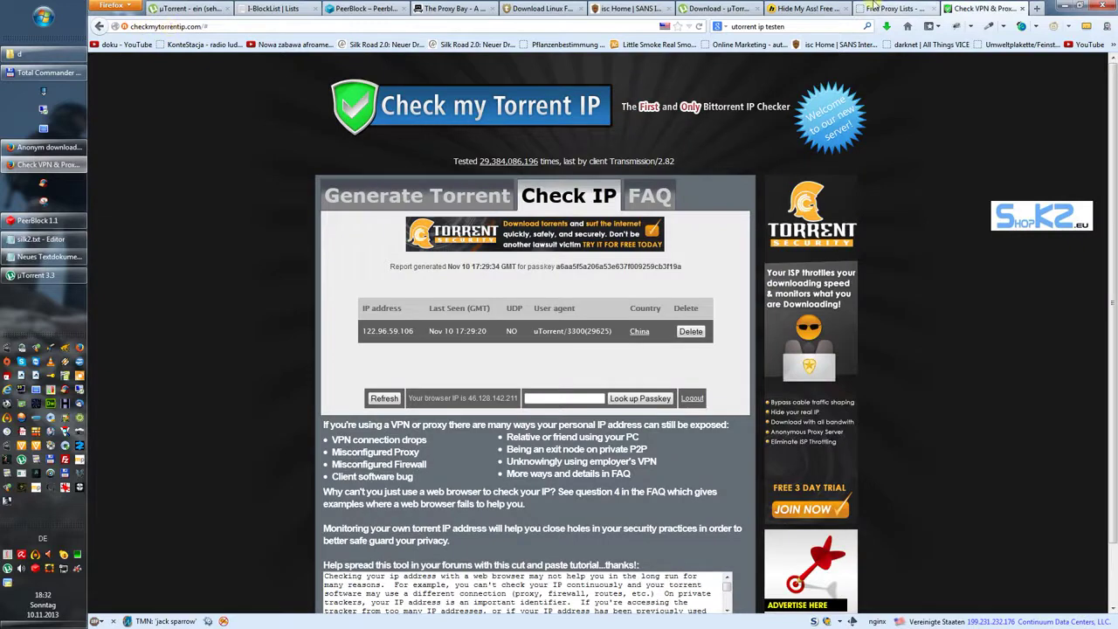
pyautogui.click(801, 8)
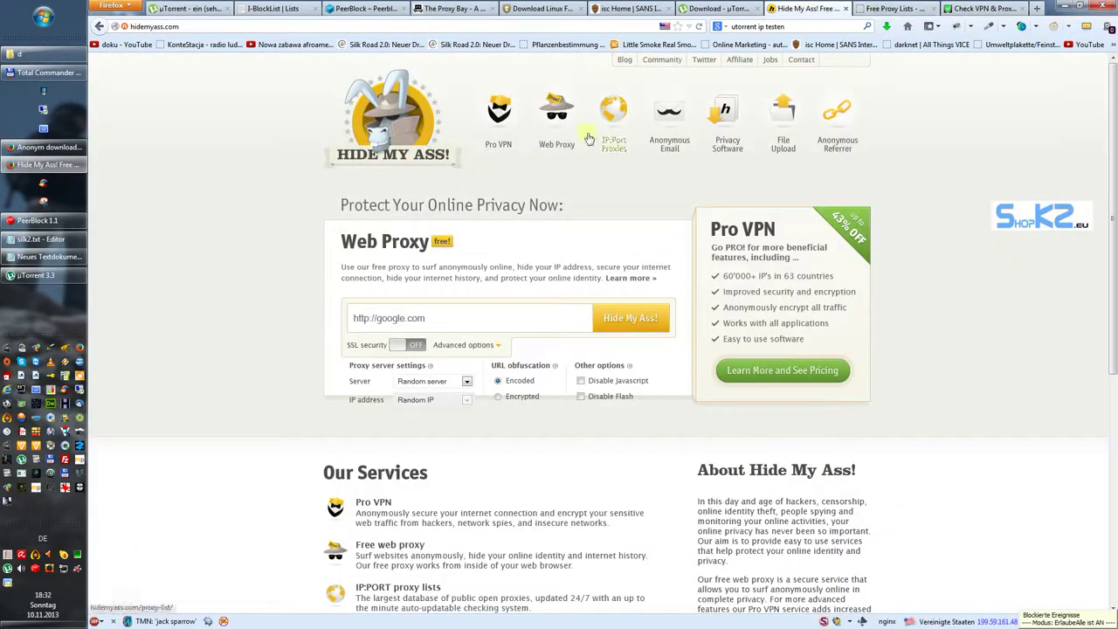
pyautogui.click(616, 139)
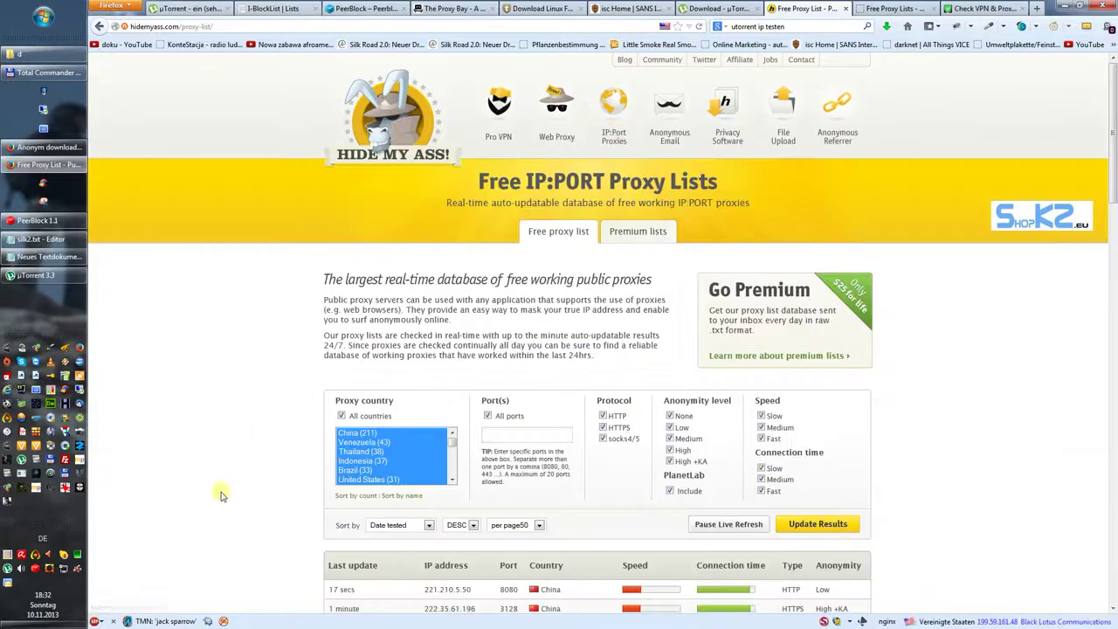
# Filter the proxy list to High and High +KA anonymity with only fast speed and fast connection time, and update the results.
pyautogui.scroll(-4, 696, 319)
pyautogui.click(670, 217)
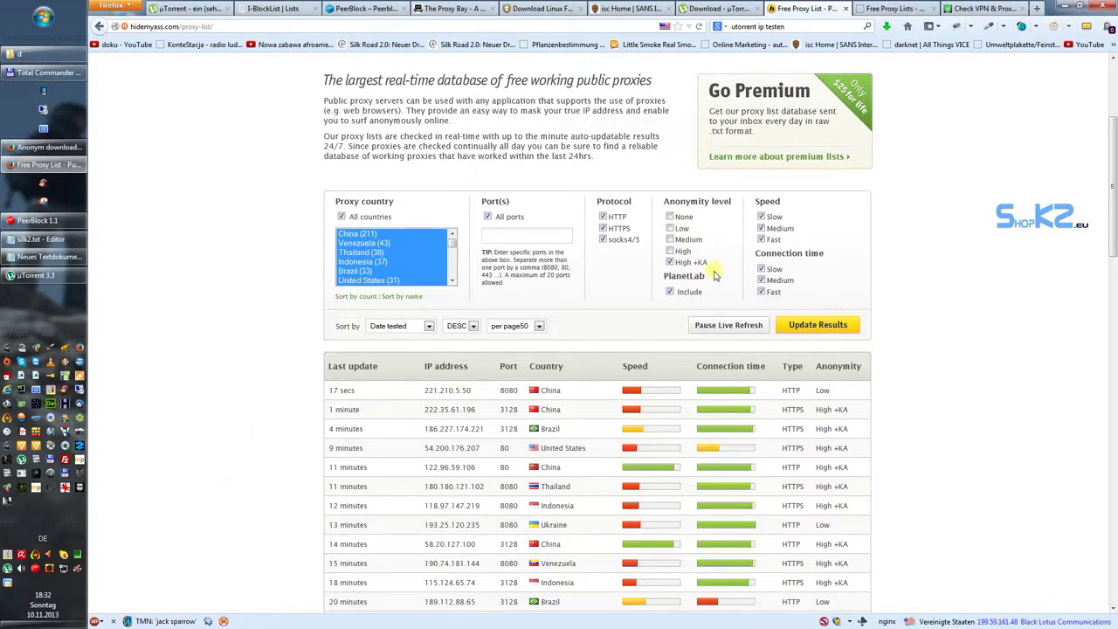
pyautogui.click(670, 251)
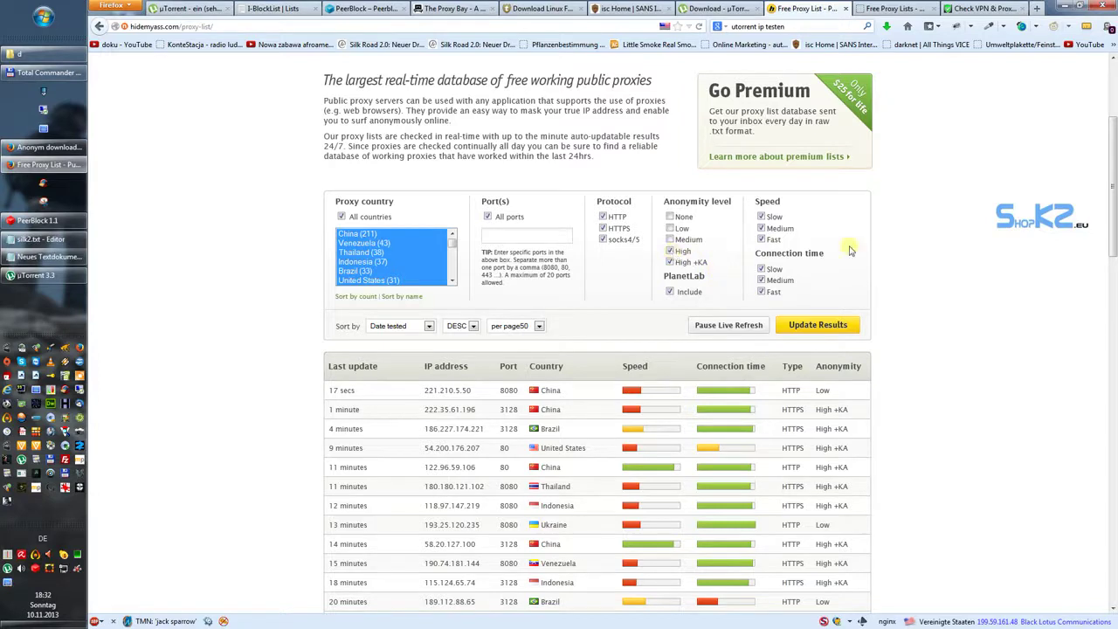
pyautogui.click(761, 217)
pyautogui.click(761, 228)
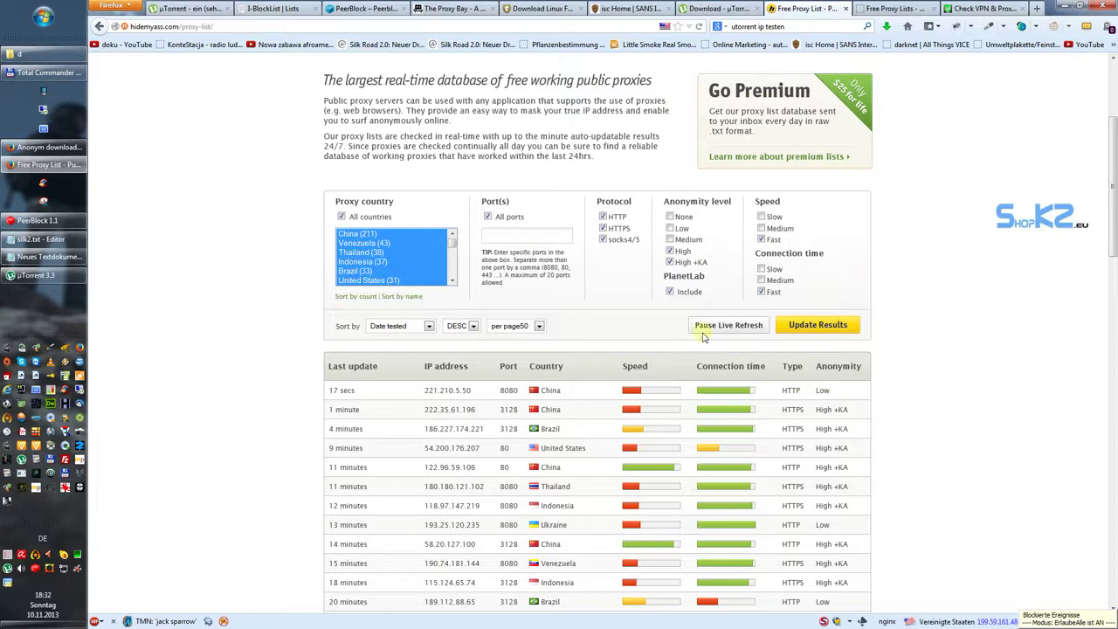
pyautogui.click(837, 332)
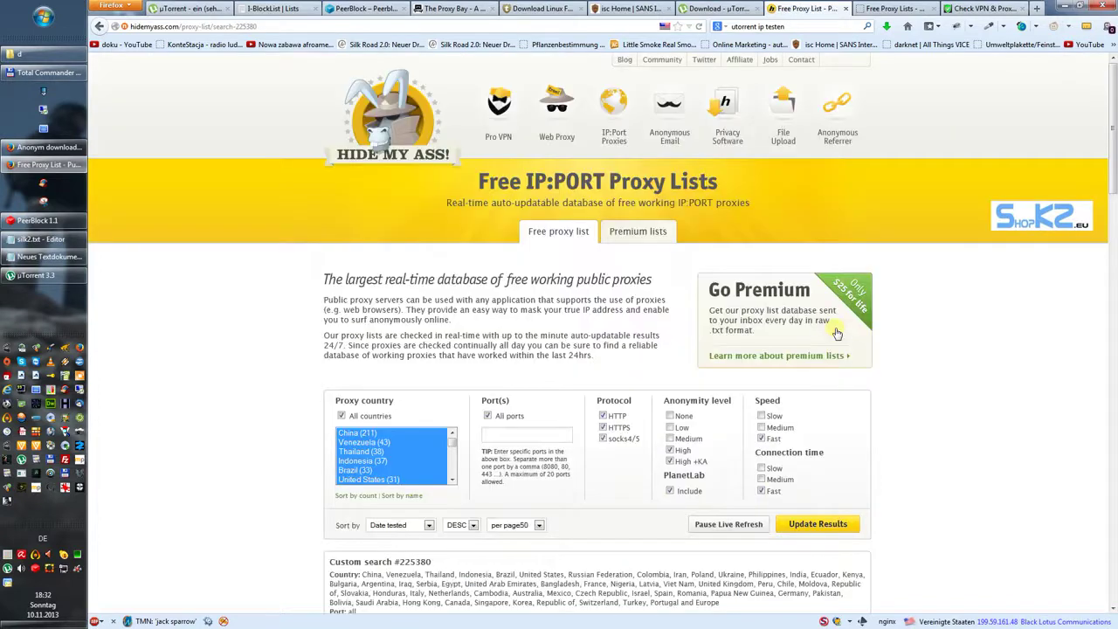
# Copy the IP address 122.96.59.106 from the first proxy in the filtered results.
pyautogui.scroll(-10, 239, 395)
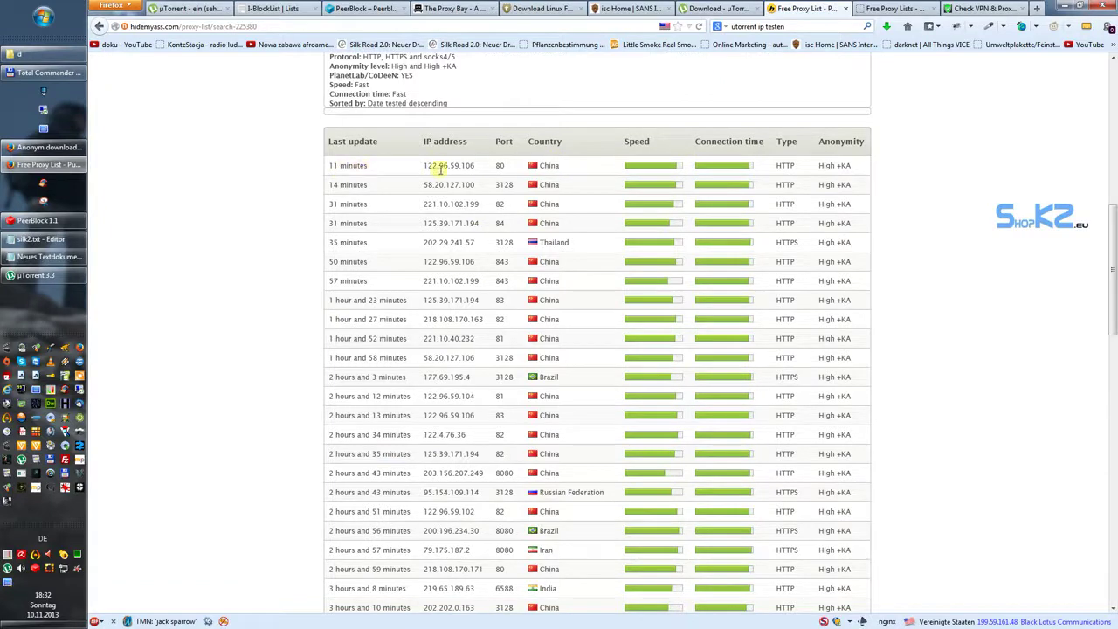
pyautogui.moveTo(475, 166); pyautogui.dragTo(423, 166)
pyautogui.rightClick(483, 175)
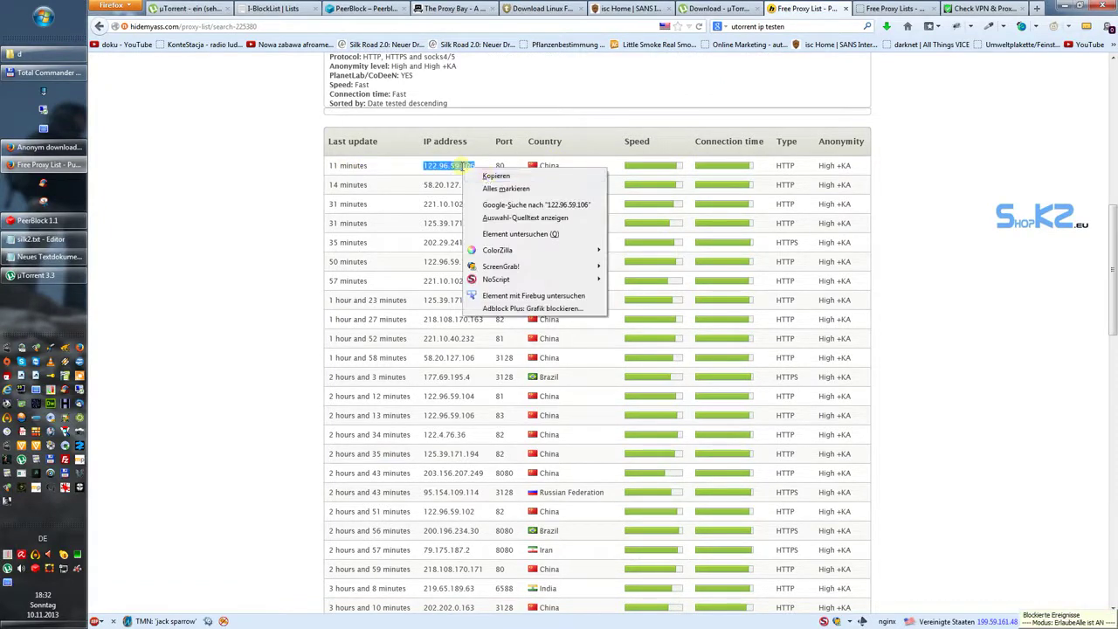
pyautogui.click(495, 175)
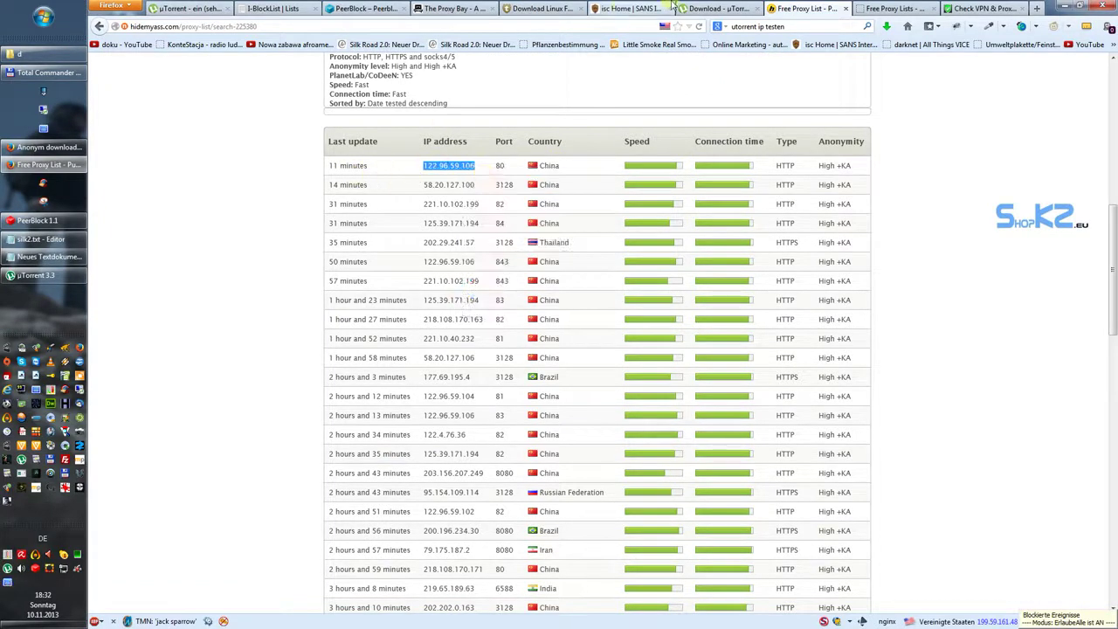
# In µTorrent's connection settings, set the proxy type to HTTP with proxy address 122.96.59.106 and port 80.
pyautogui.click(65, 275)
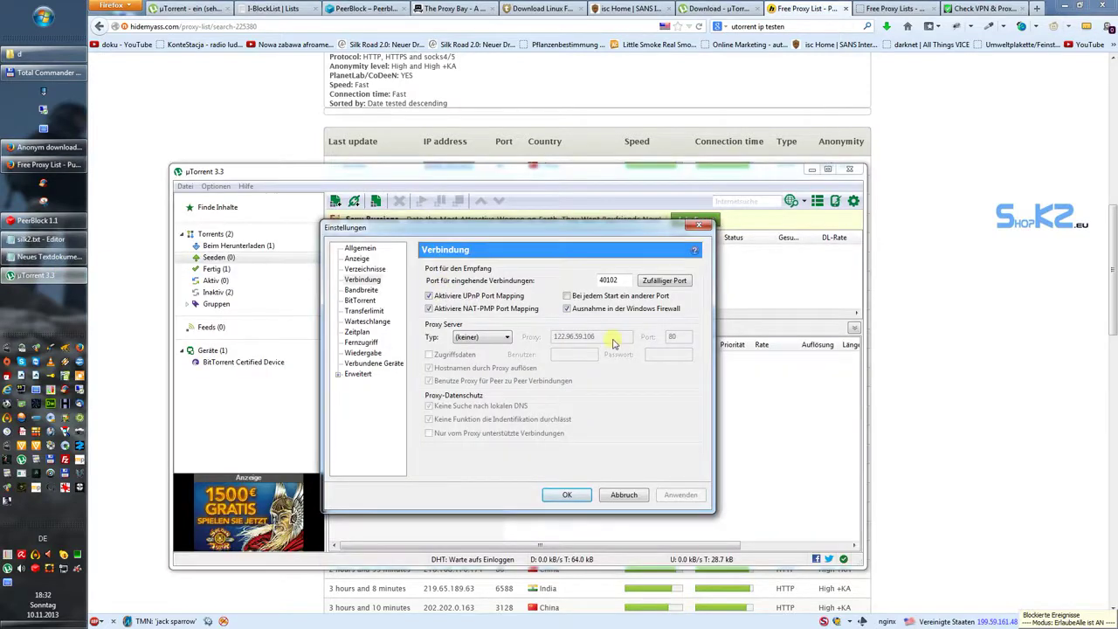
pyautogui.click(206, 94)
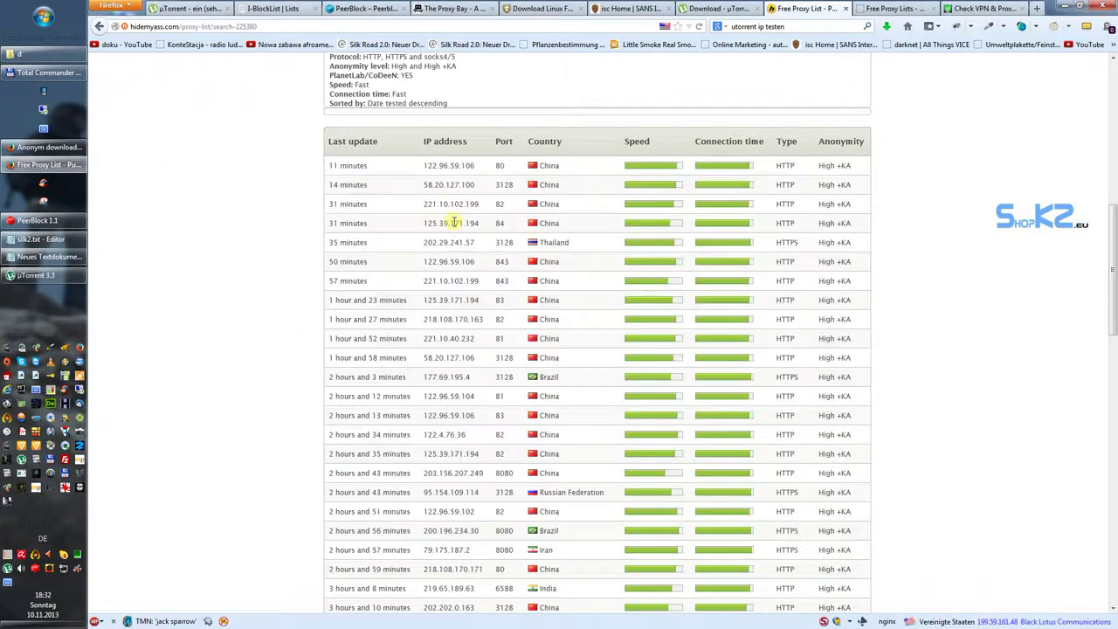
pyautogui.click(43, 276)
pyautogui.click(507, 337)
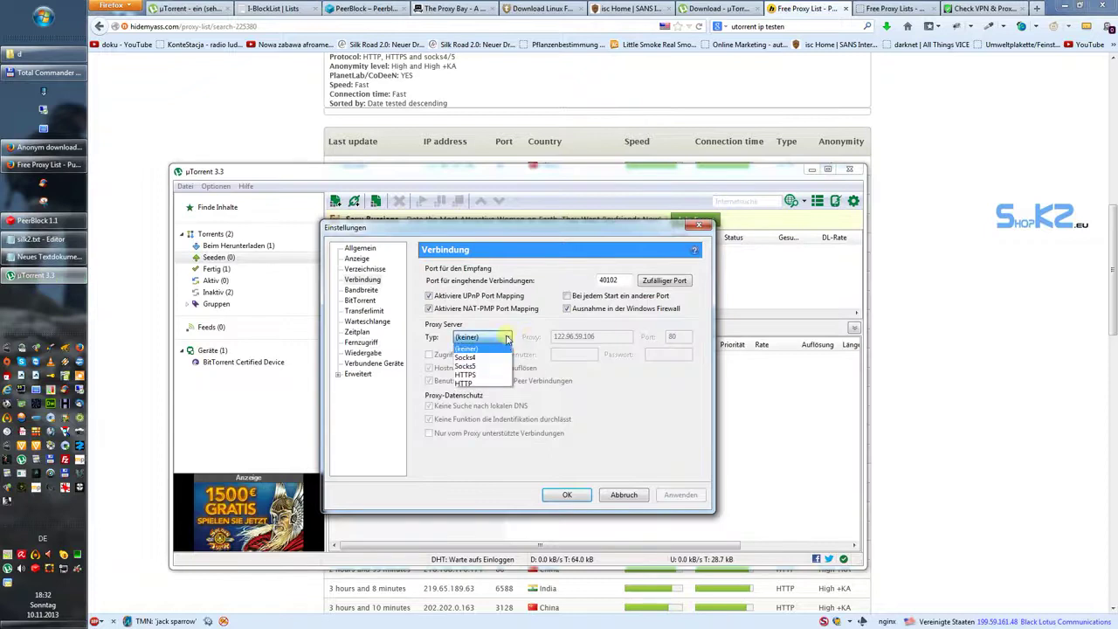
pyautogui.click(485, 383)
pyautogui.doubleClick(564, 337)
pyautogui.hotkey('ctrl', 'v')
pyautogui.doubleClick(672, 336)
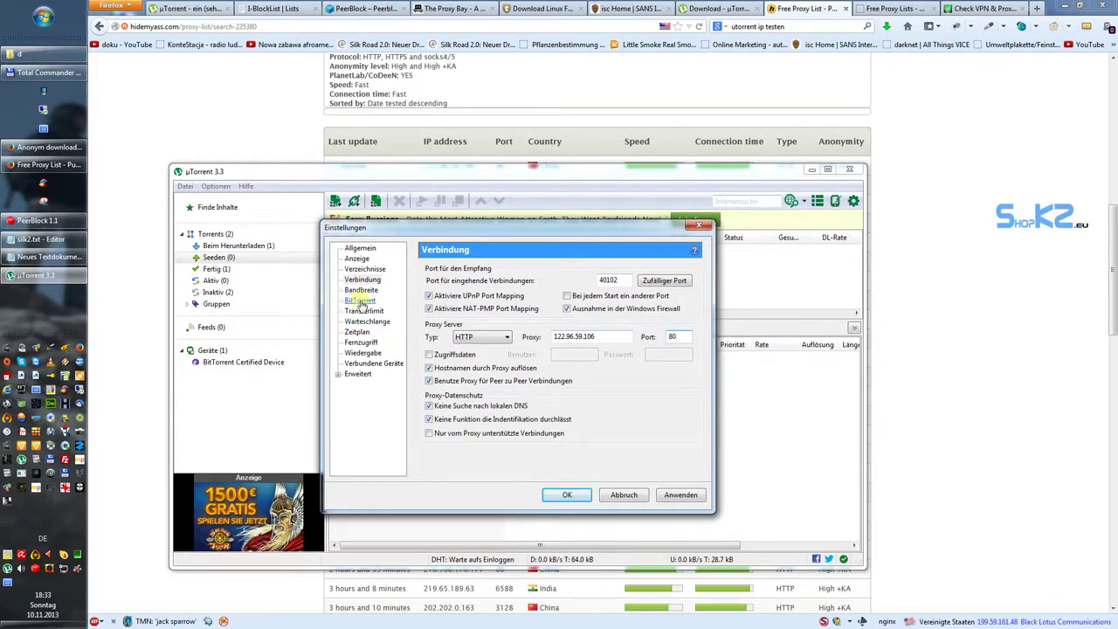
# In the BitTorrent settings, set the IP/hostname reported to the tracker to fdsfdf and save.
pyautogui.click(360, 300)
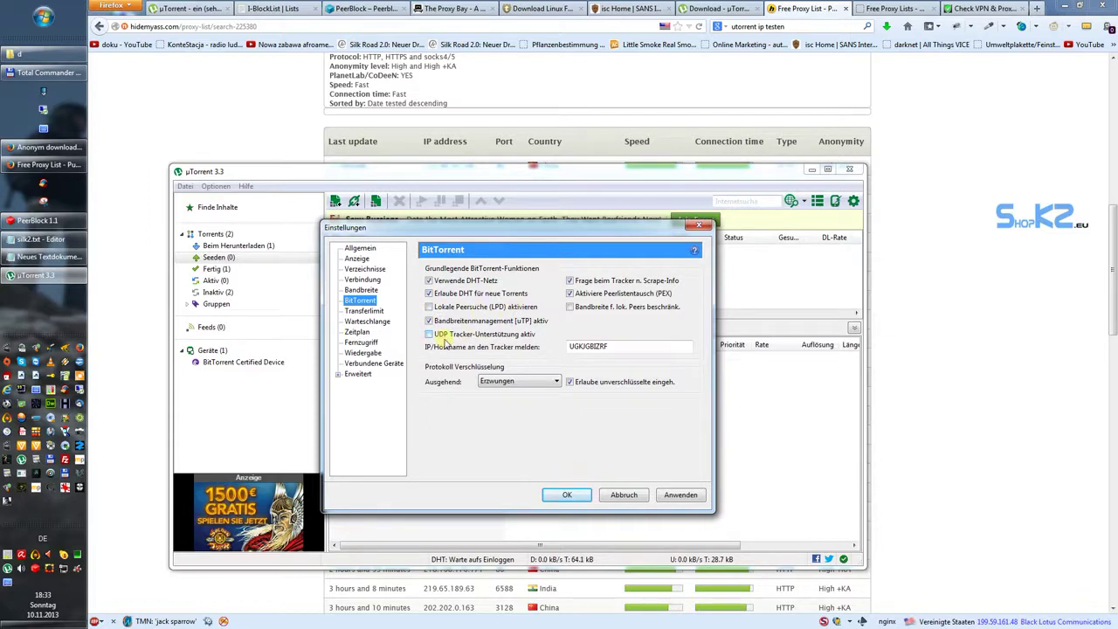
pyautogui.doubleClick(627, 346)
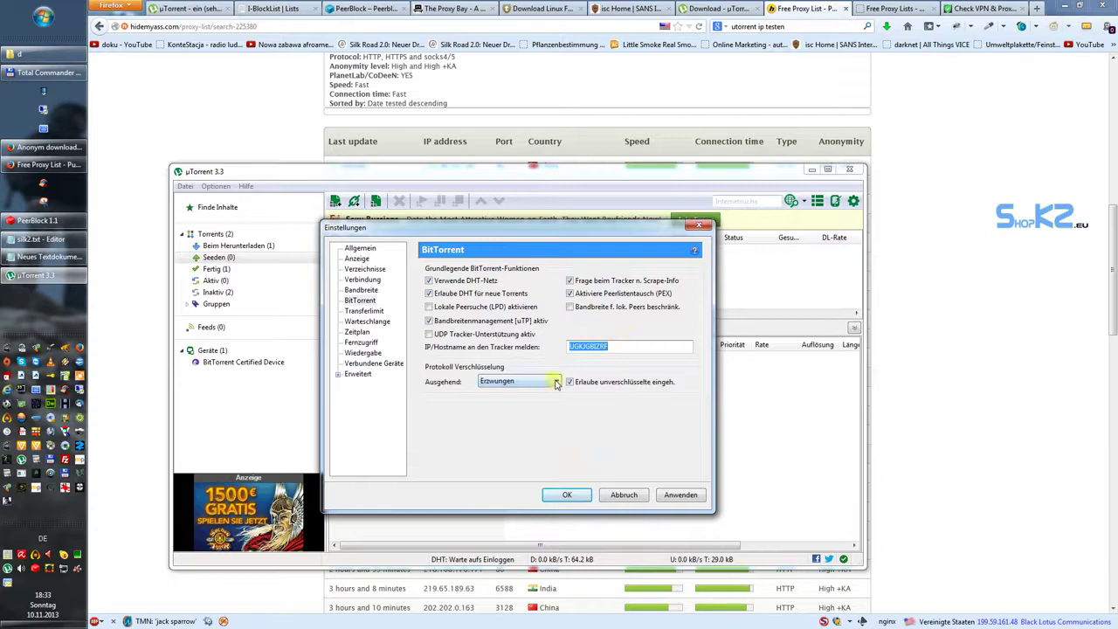
pyautogui.write('fdsfdfd')
pyautogui.press('Return')
# Set the IP/hostname reported to the tracker to sk2 and outgoing protocol encryption to Erzwungen in the BitTorrent settings, saving the changes.
pyautogui.click(216, 186)
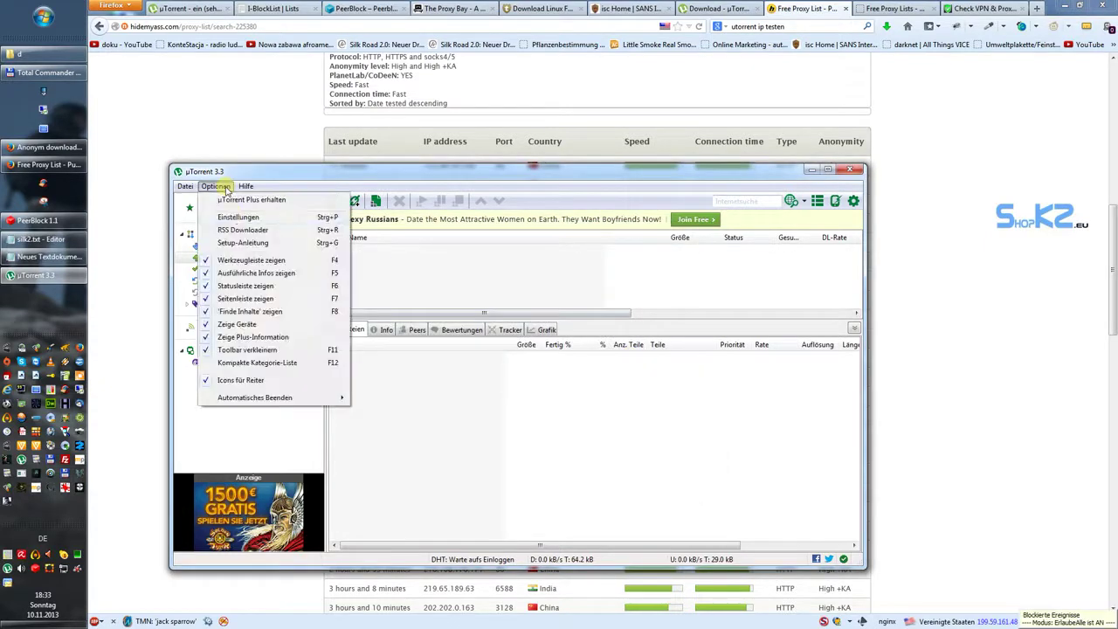
pyautogui.click(234, 217)
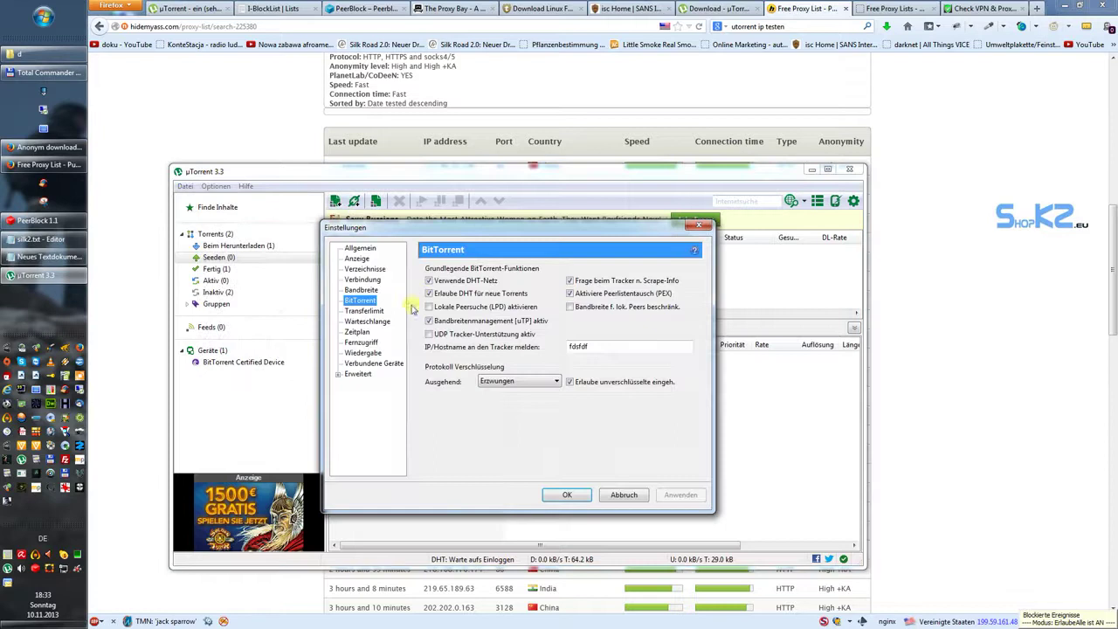
pyautogui.doubleClick(606, 347)
pyautogui.press('BackSpace')
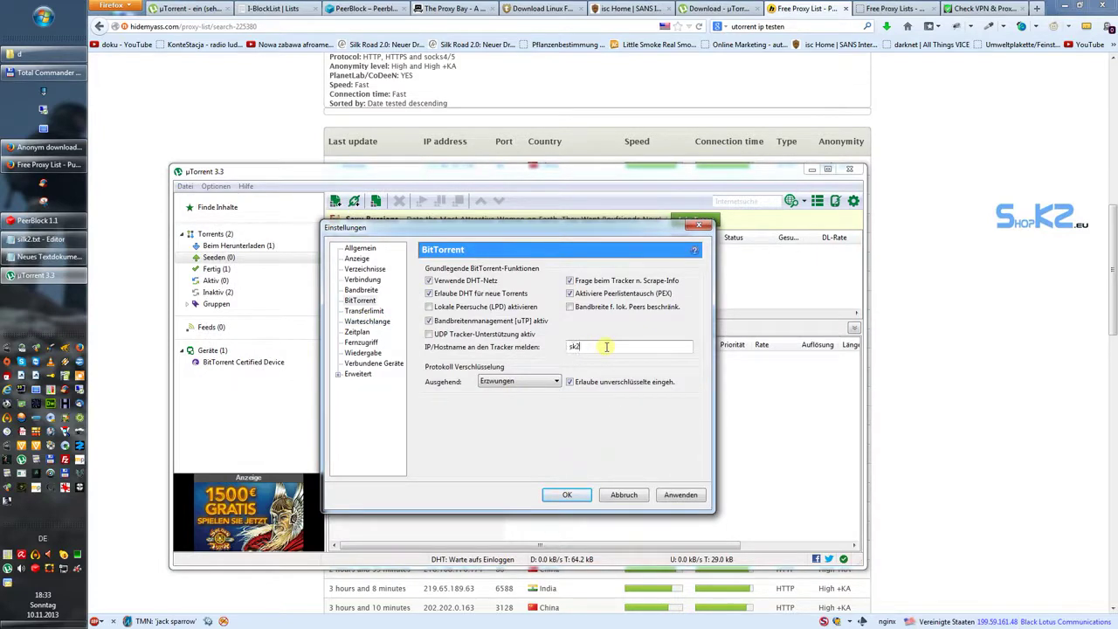
pyautogui.click(541, 383)
pyautogui.click(532, 411)
pyautogui.click(692, 496)
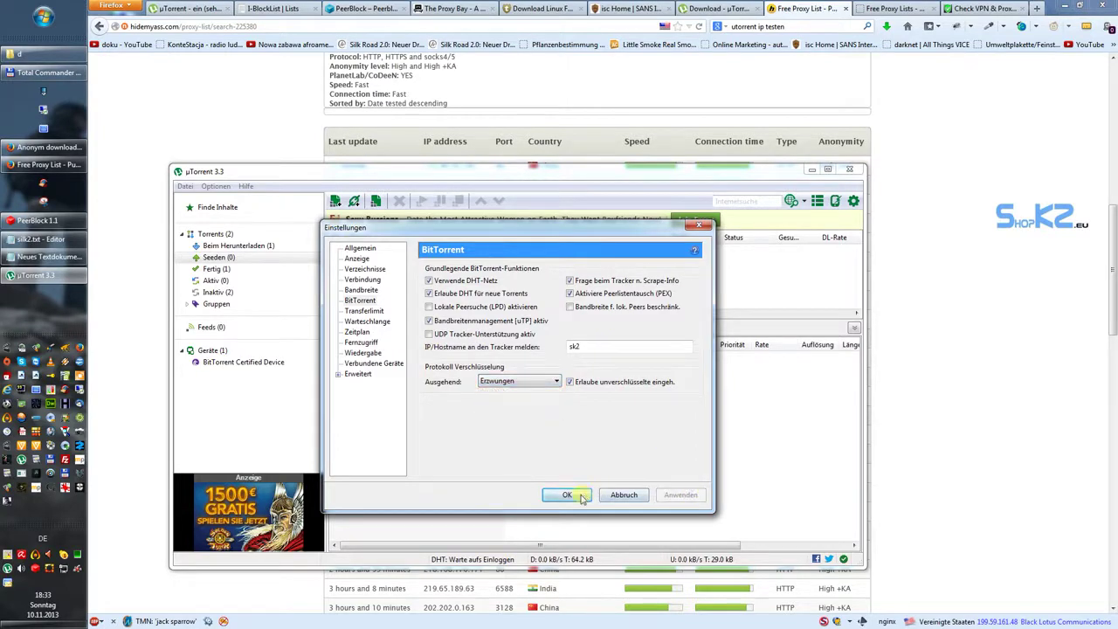
pyautogui.click(580, 495)
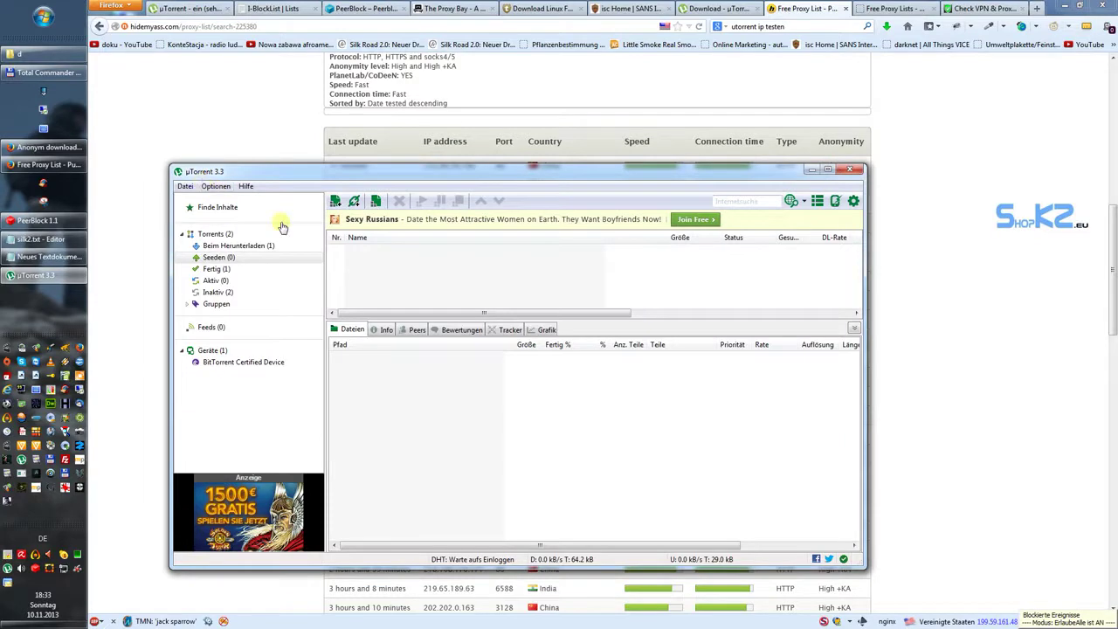
# Generate a tracking torrent on the Check my Torrent IP site in Firefox and add it to µTorrent for download.
pyautogui.click(509, 330)
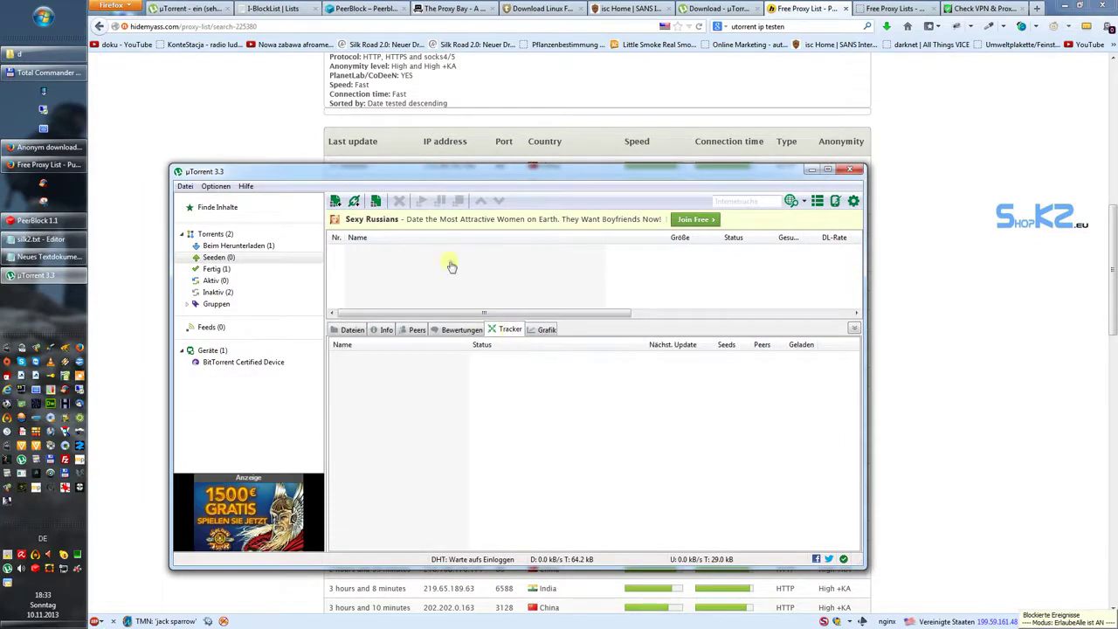
pyautogui.click(896, 8)
pyautogui.click(985, 8)
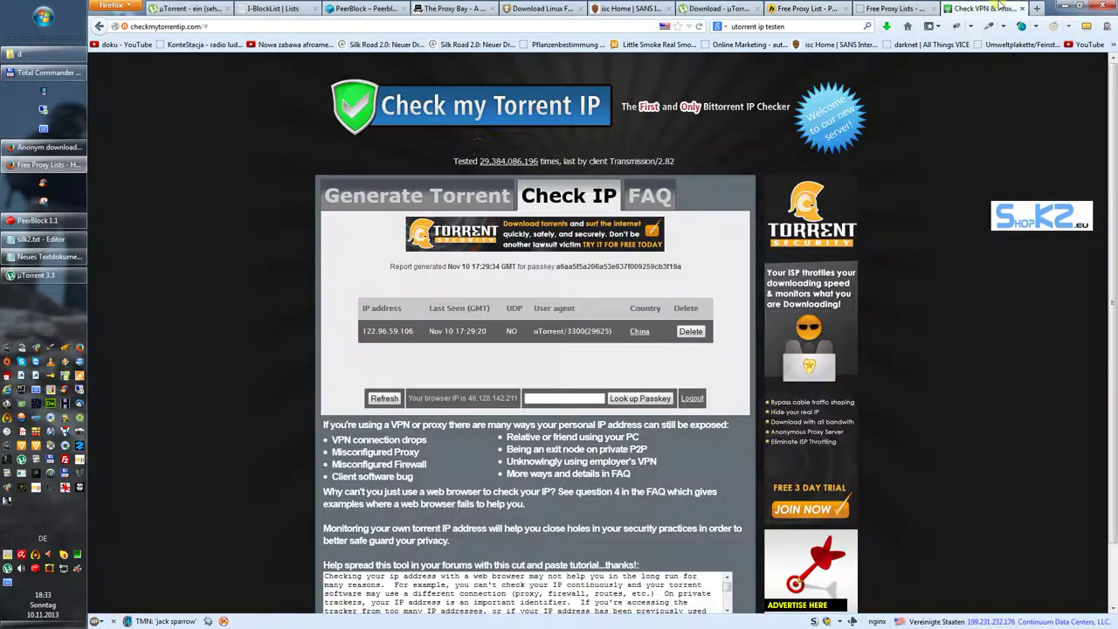
pyautogui.click(166, 26)
pyautogui.click(272, 30)
pyautogui.press('BackSpace')
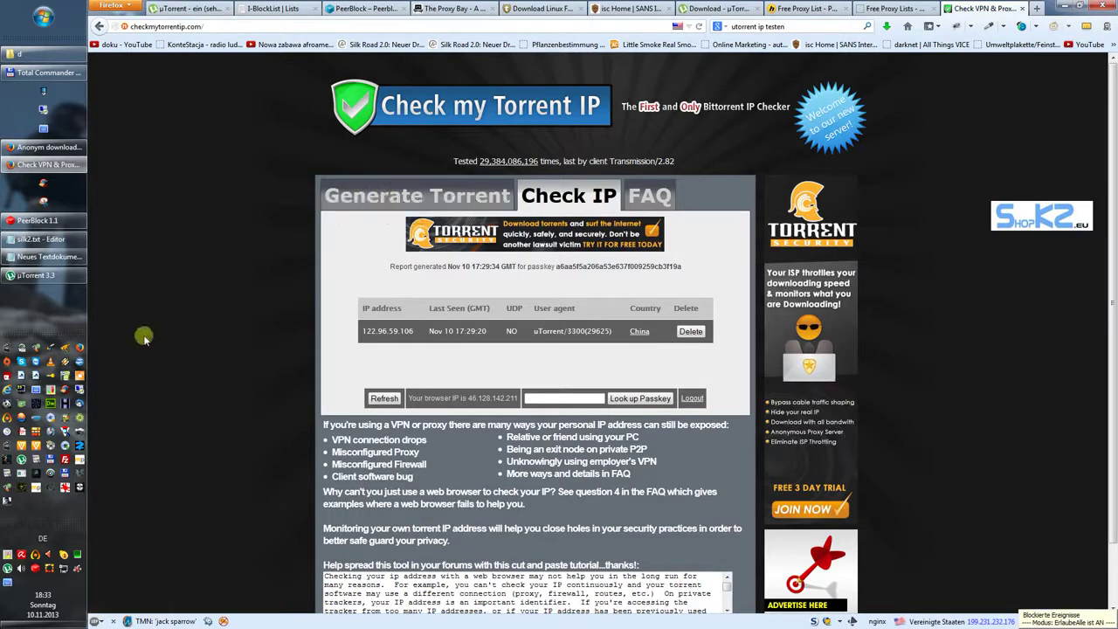
pyautogui.click(434, 187)
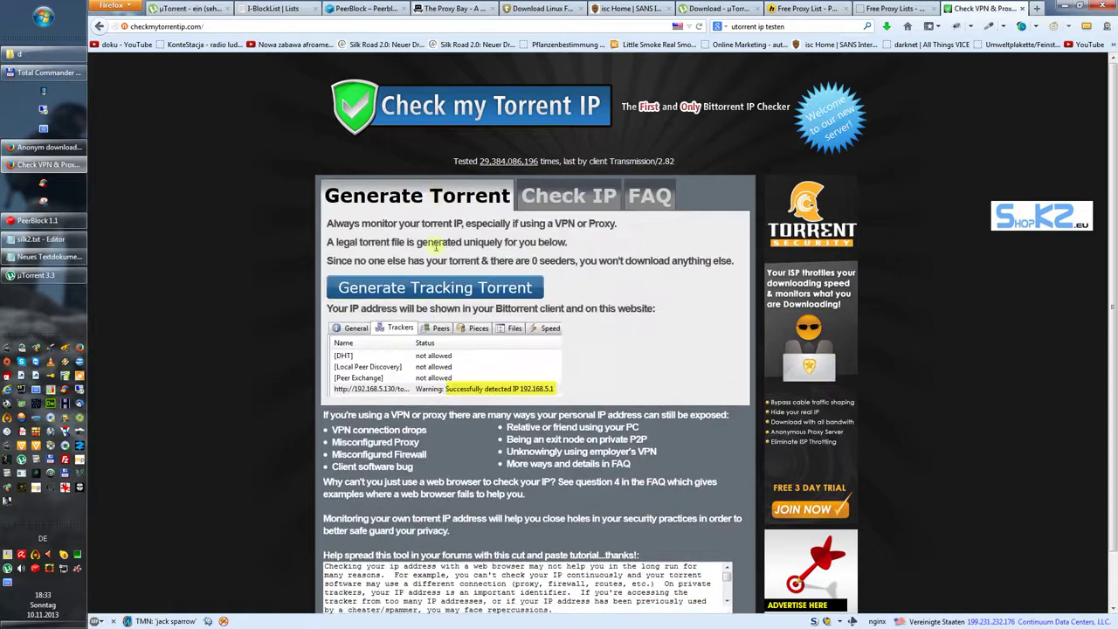
pyautogui.click(441, 293)
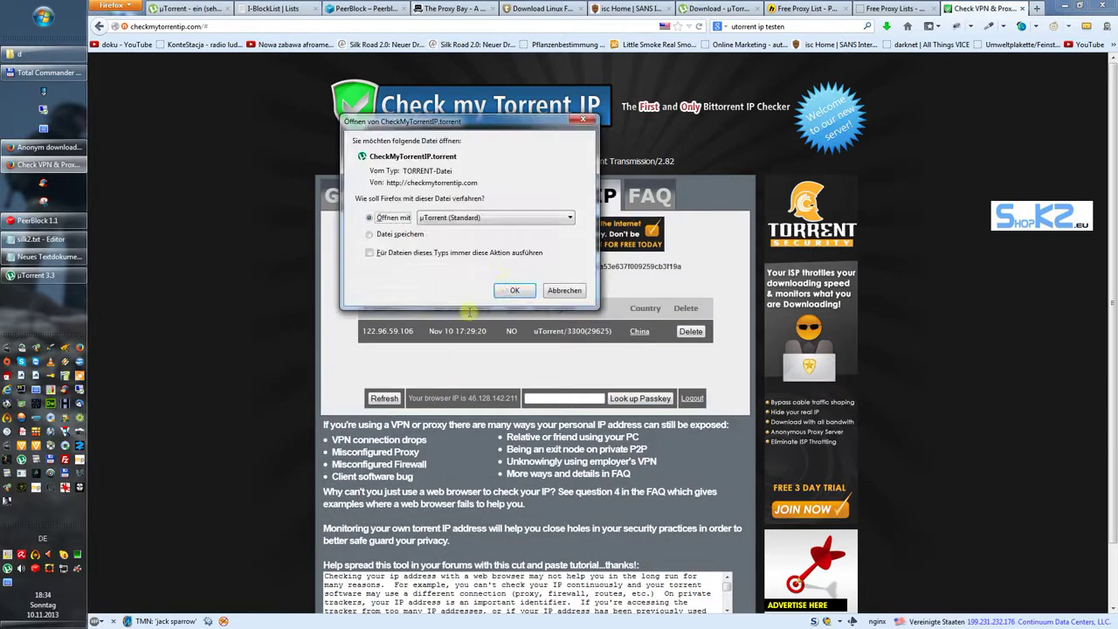
pyautogui.click(512, 293)
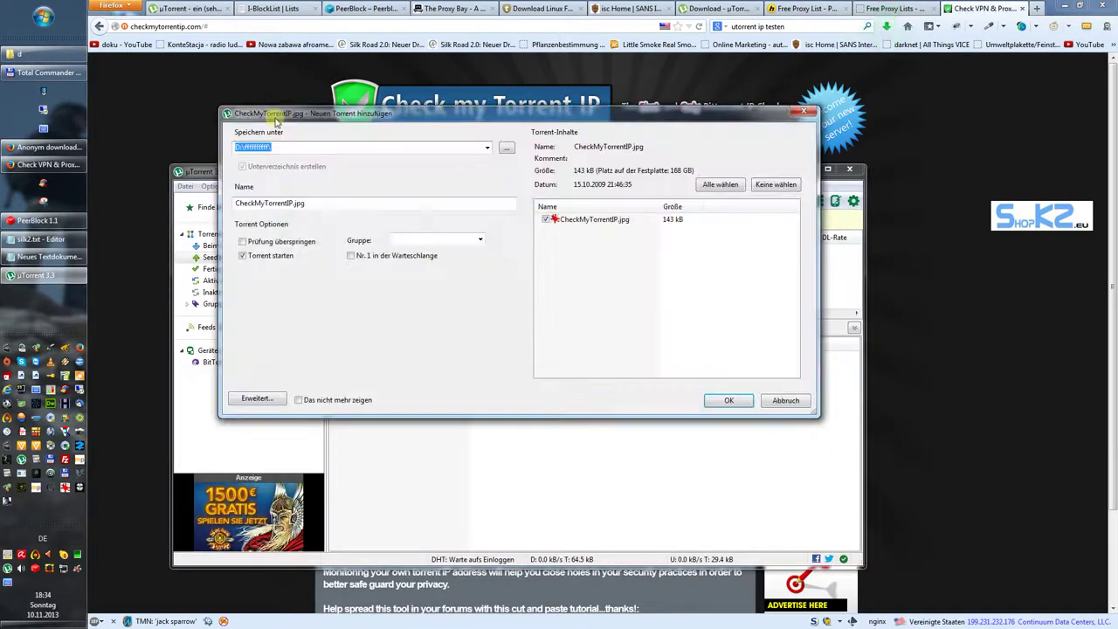
pyautogui.click(727, 401)
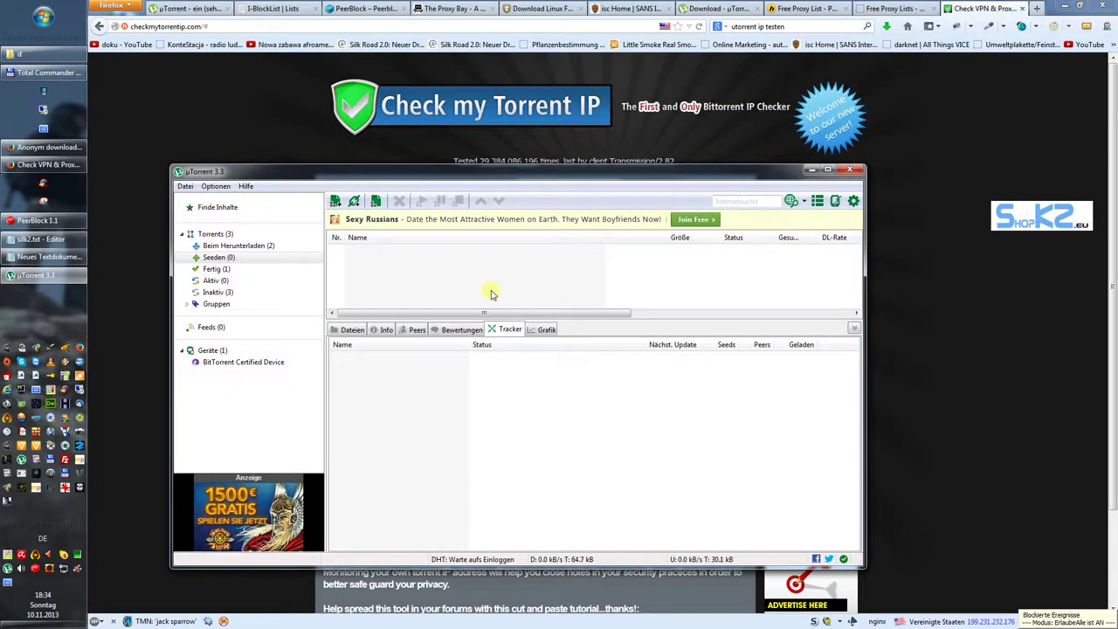
# Check the client IP reported in the tracker status of the CheckMyTorrentIP.jpg torrent, widening the tracker name column.
pyautogui.click(236, 246)
pyautogui.click(393, 250)
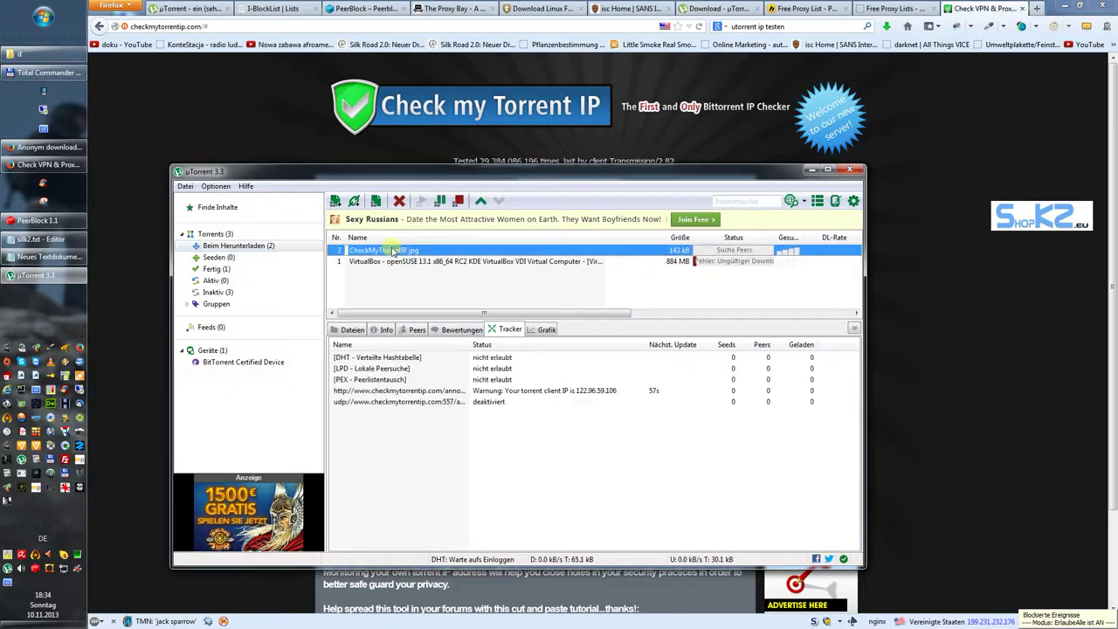
pyautogui.click(529, 390)
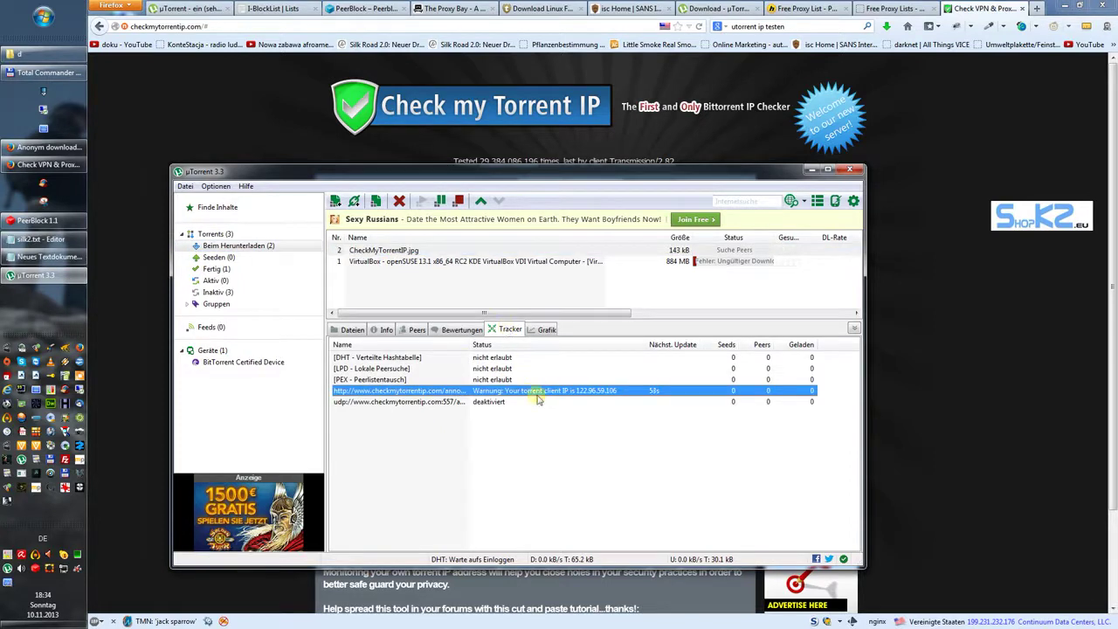
pyautogui.moveTo(470, 344); pyautogui.dragTo(510, 345)
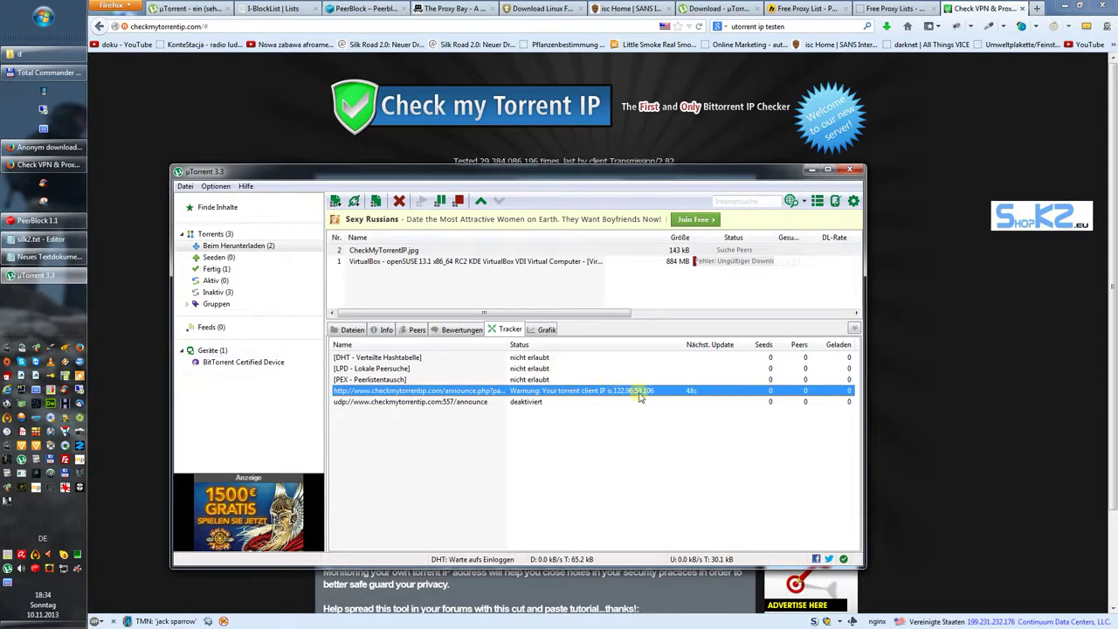
# Turn off the proxy by setting its type to (keiner), save, and check the client IP in the test torrent's tracker status.
pyautogui.click(214, 187)
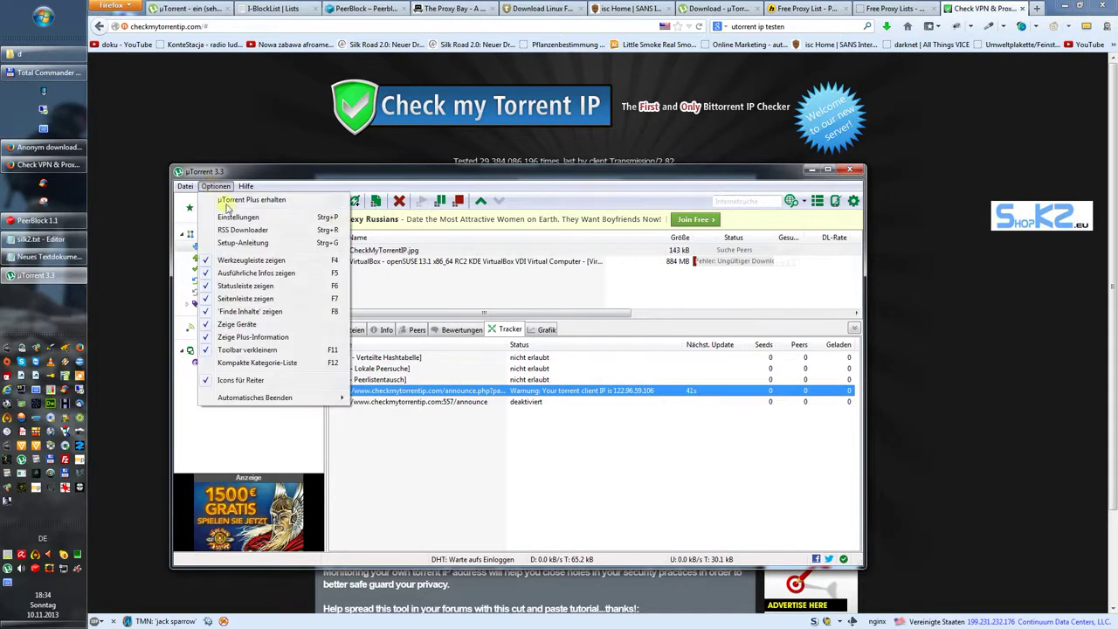
pyautogui.click(232, 217)
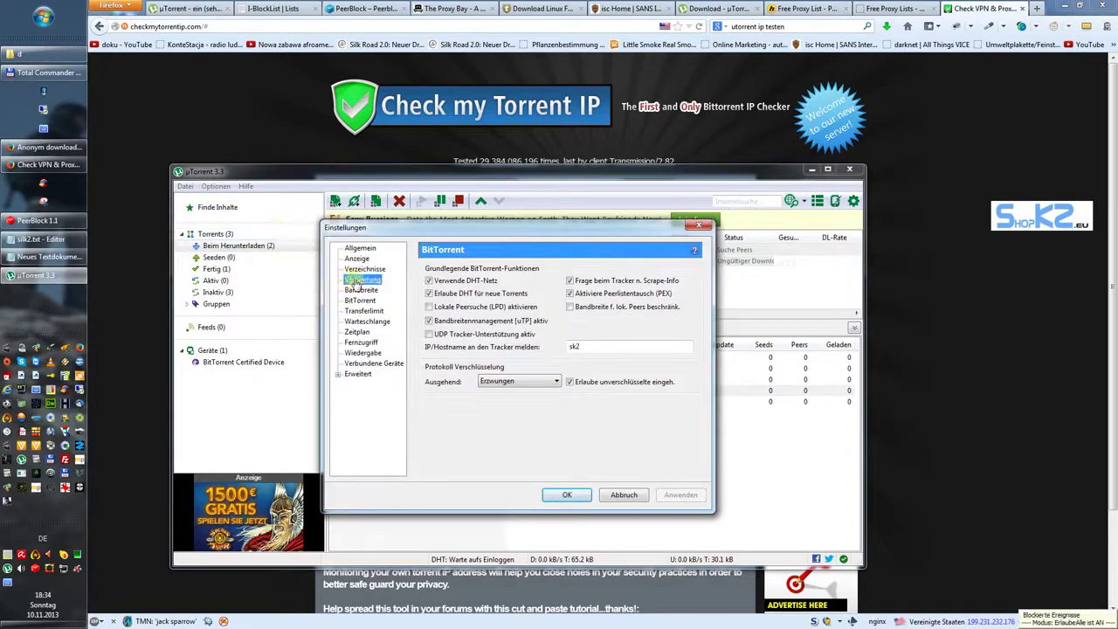
pyautogui.click(362, 279)
pyautogui.click(501, 338)
pyautogui.click(477, 348)
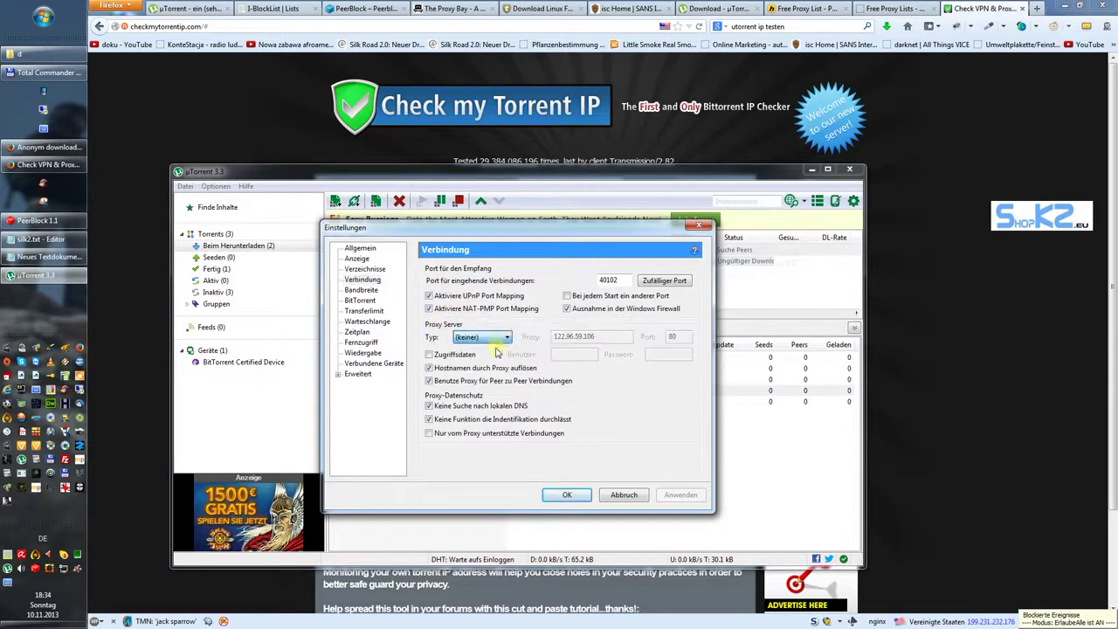
pyautogui.click(680, 495)
pyautogui.click(567, 494)
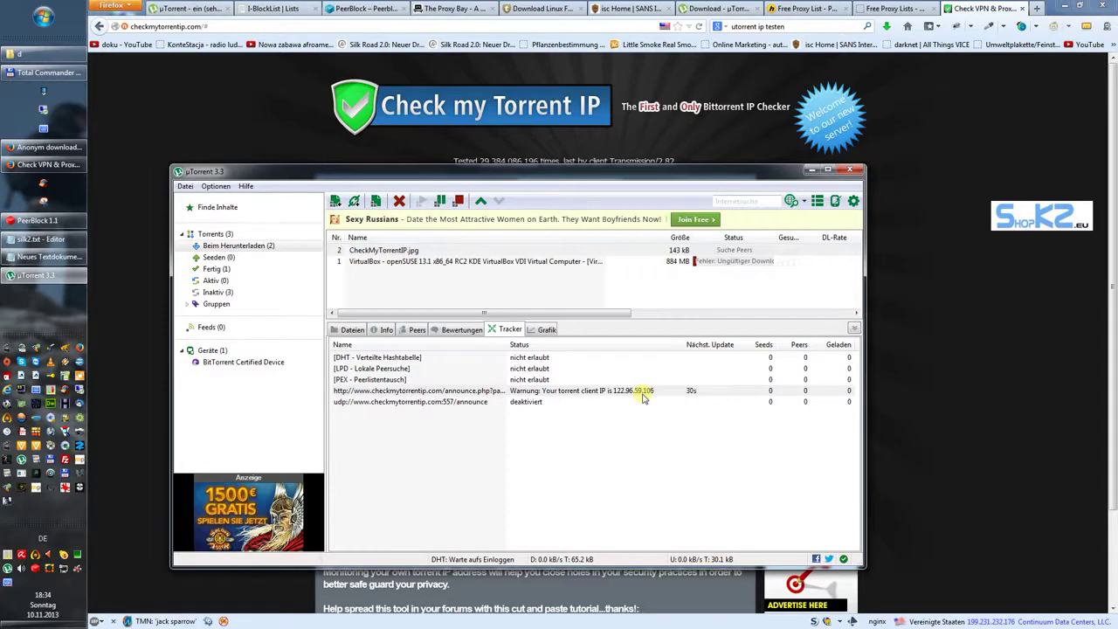
pyautogui.click(695, 393)
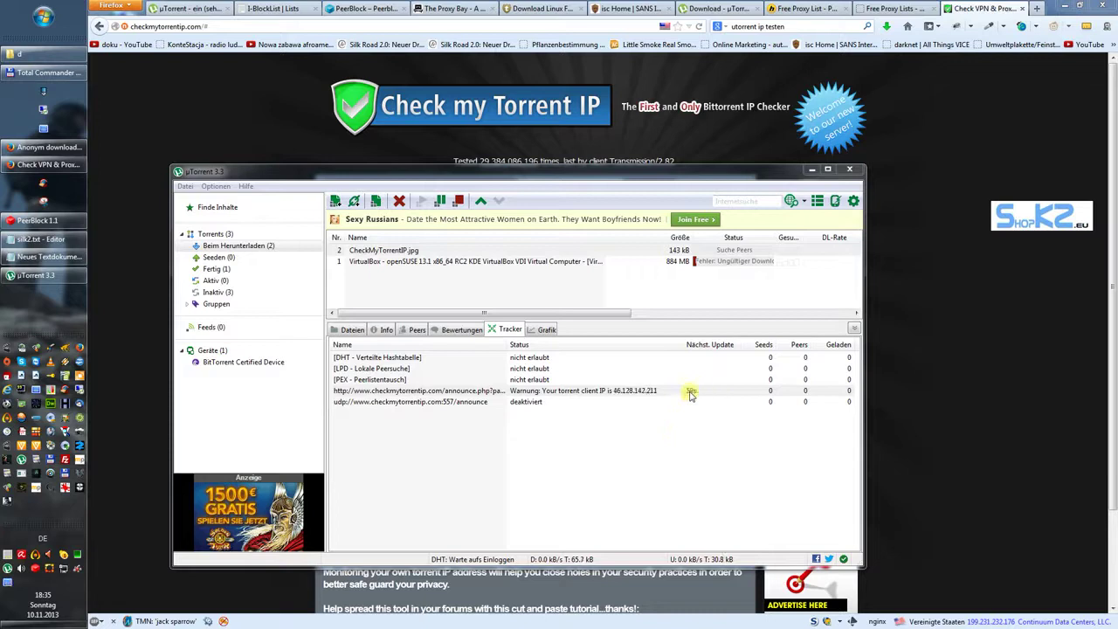
pyautogui.click(614, 391)
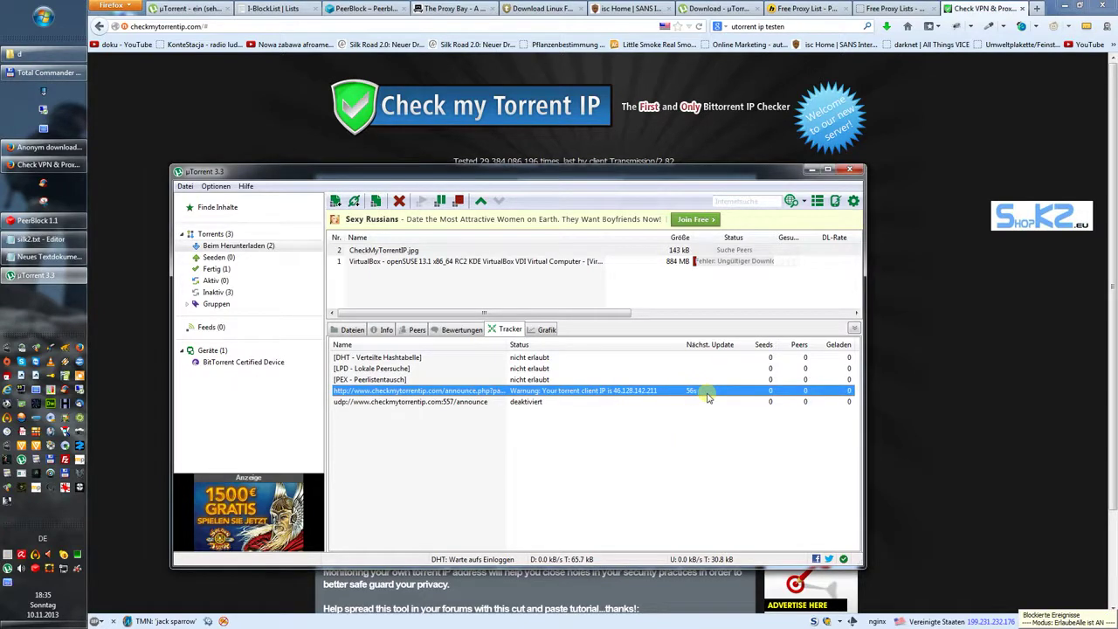
# Set the proxy type to HTTP in the connection settings, save, and check the test torrent's tracker entry.
pyautogui.click(216, 186)
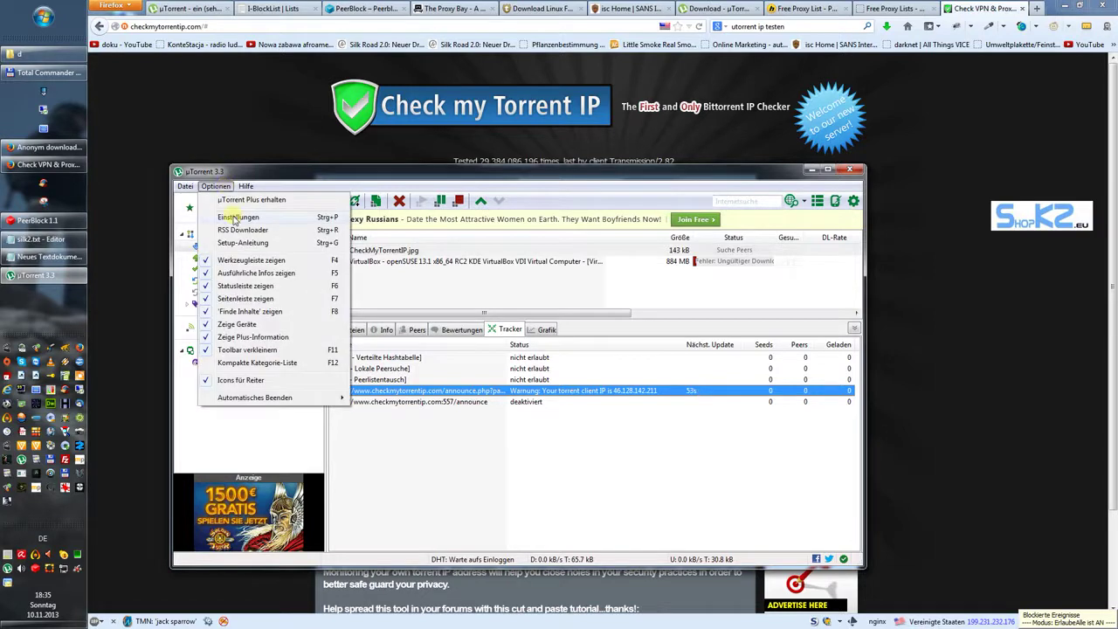
pyautogui.click(234, 217)
pyautogui.click(482, 338)
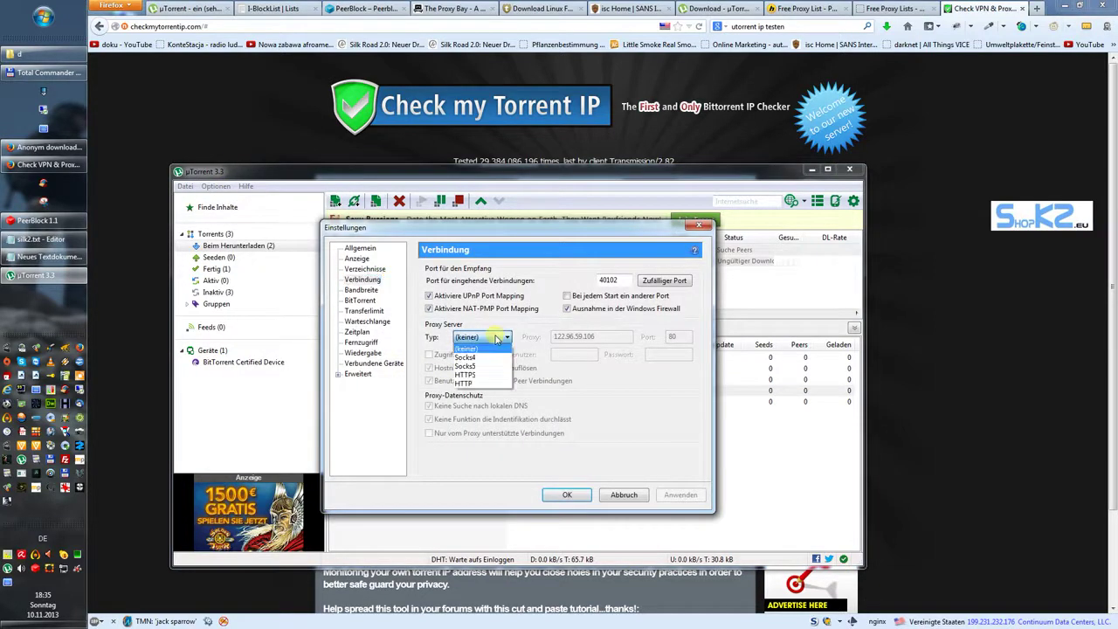
pyautogui.click(485, 383)
pyautogui.click(690, 495)
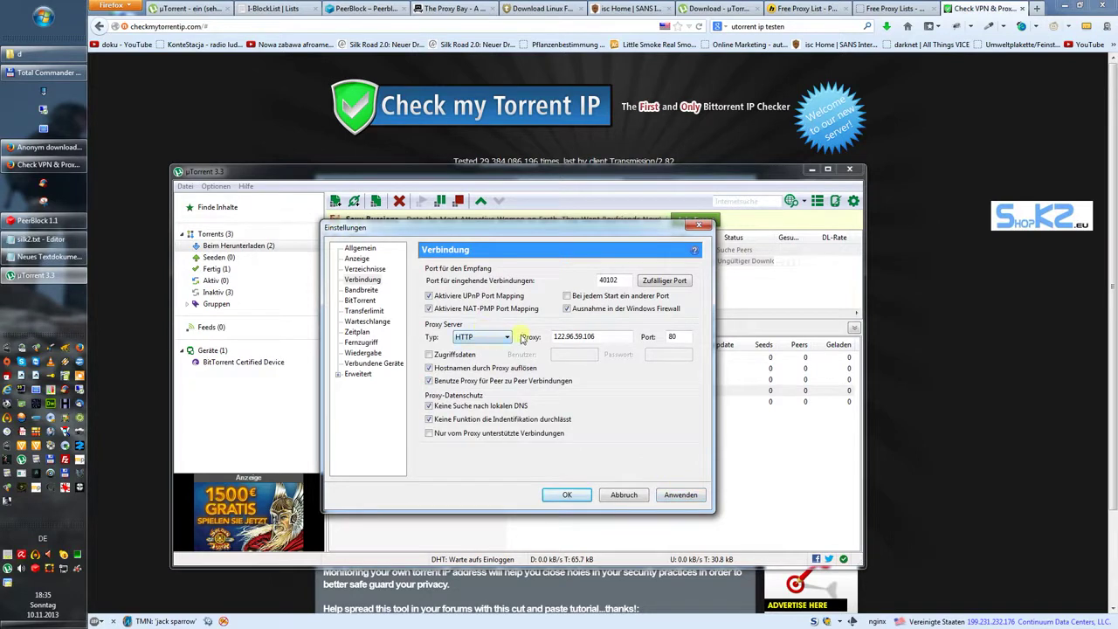
pyautogui.click(677, 496)
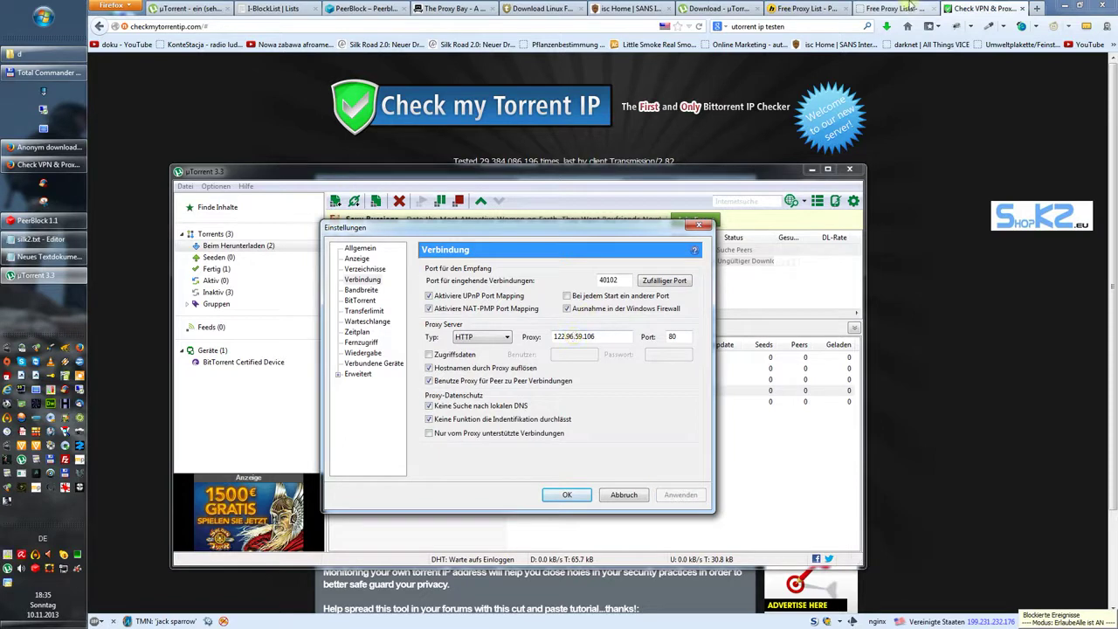
pyautogui.click(567, 495)
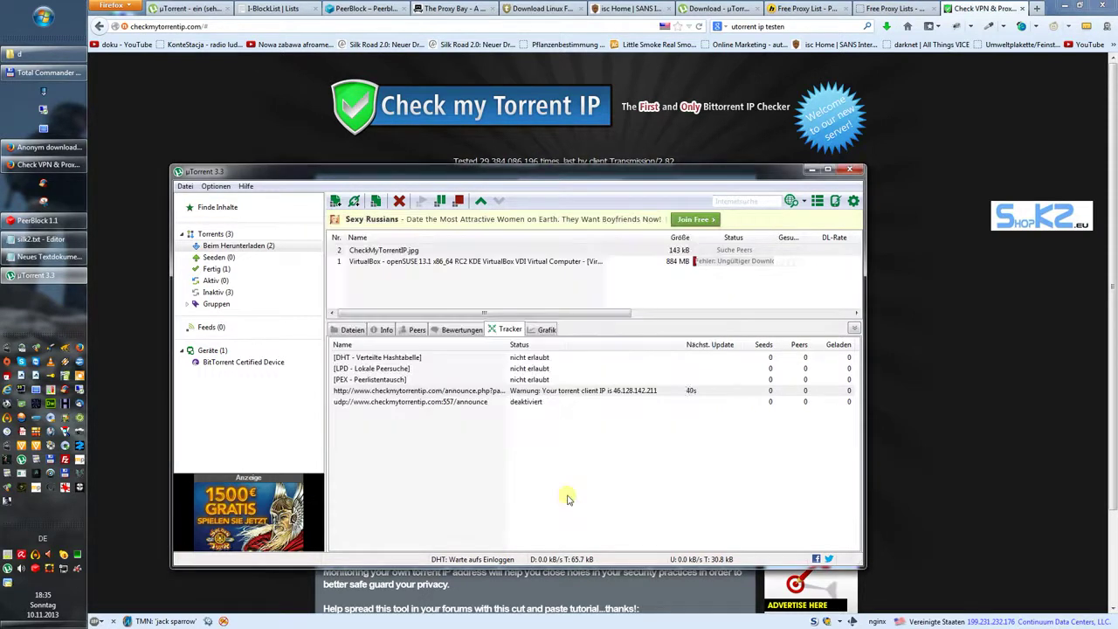
pyautogui.click(696, 392)
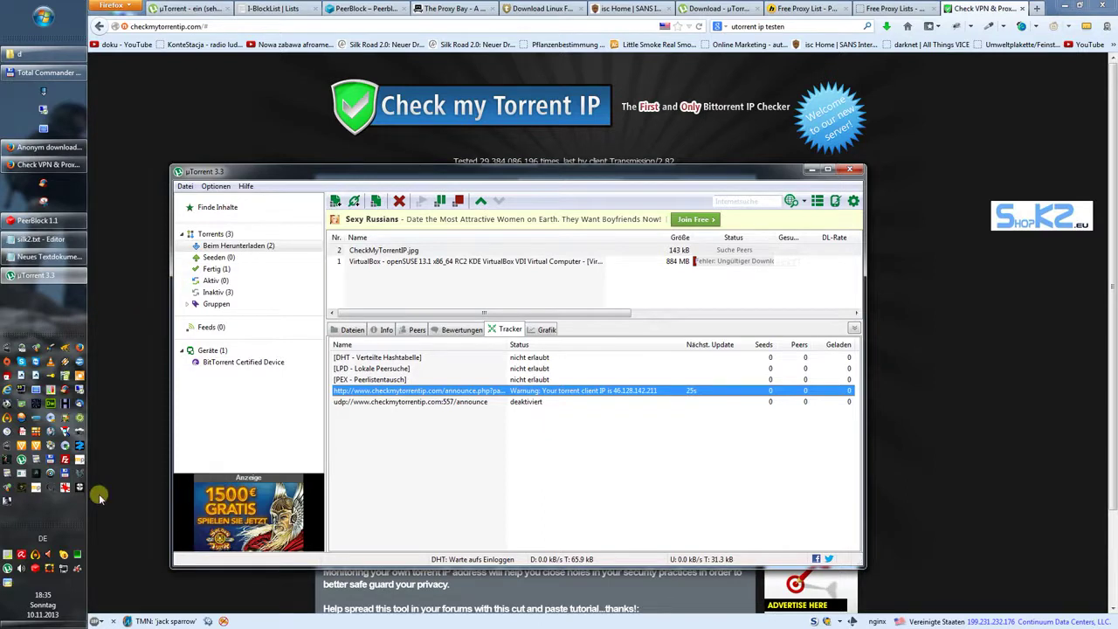
# Open the PeerBlock website's downloads, go to the stable release PeerBlock 1.1 and find its installer link.
pyautogui.click(366, 8)
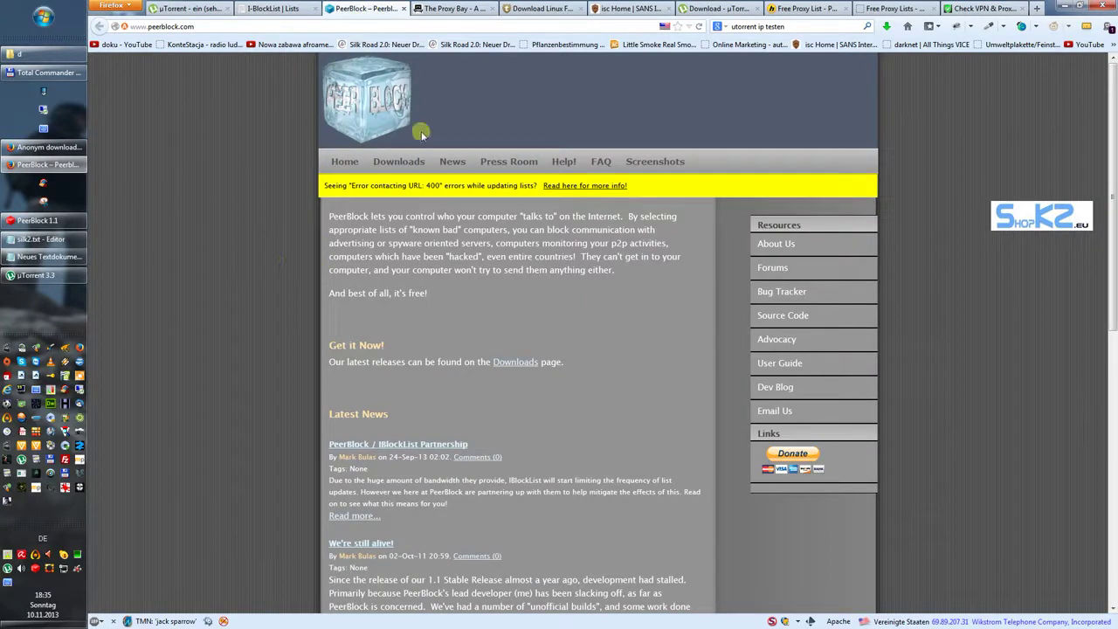
pyautogui.click(424, 173)
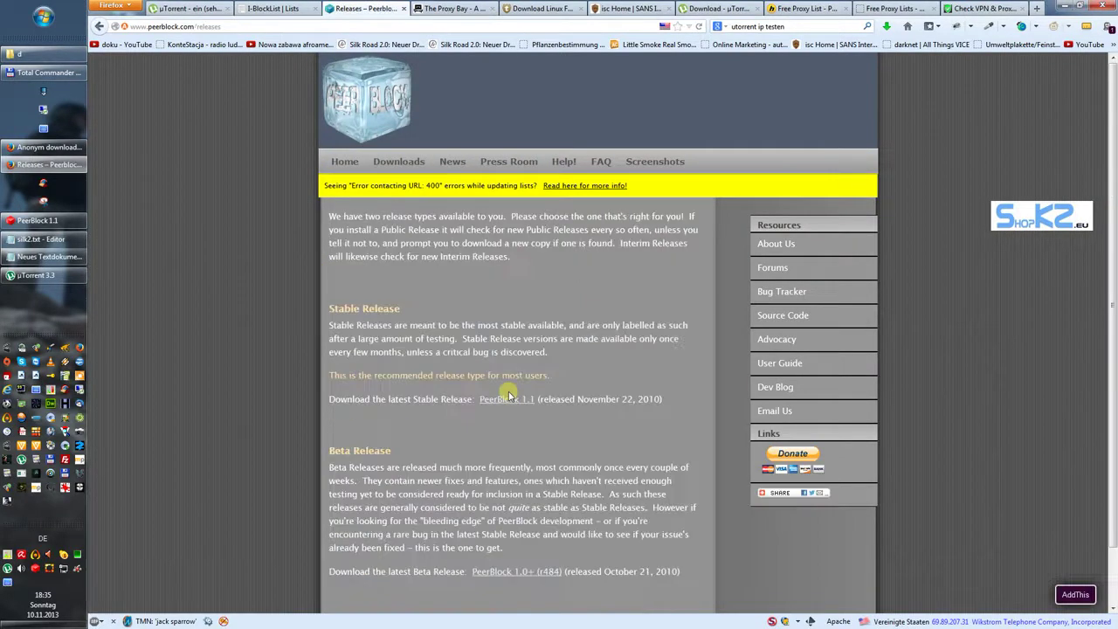
pyautogui.scroll(-2, 510, 395)
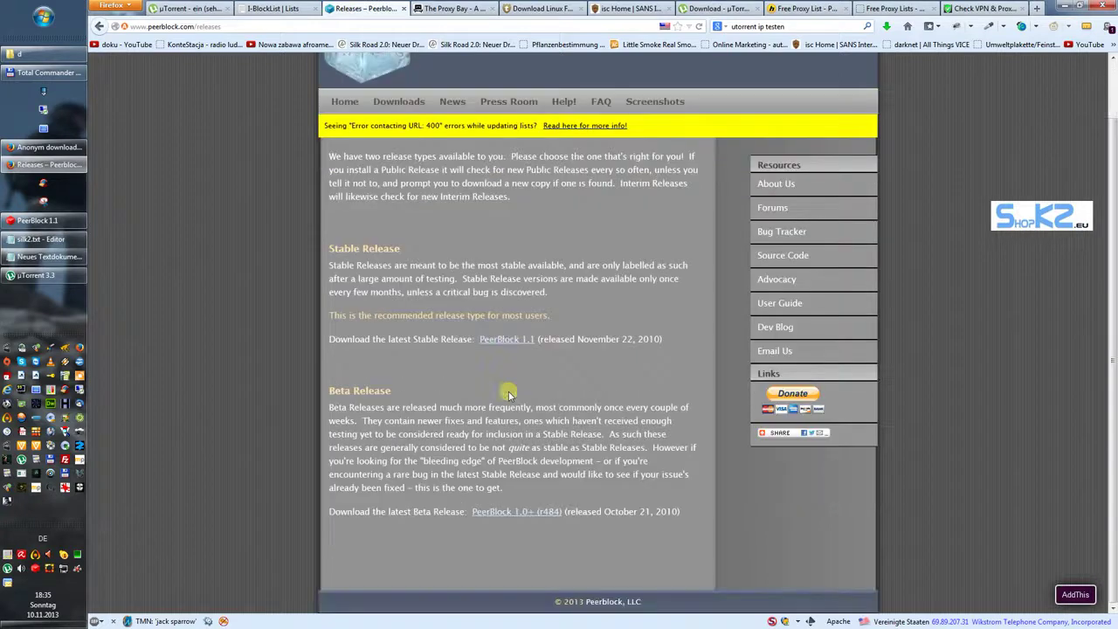
pyautogui.click(522, 337)
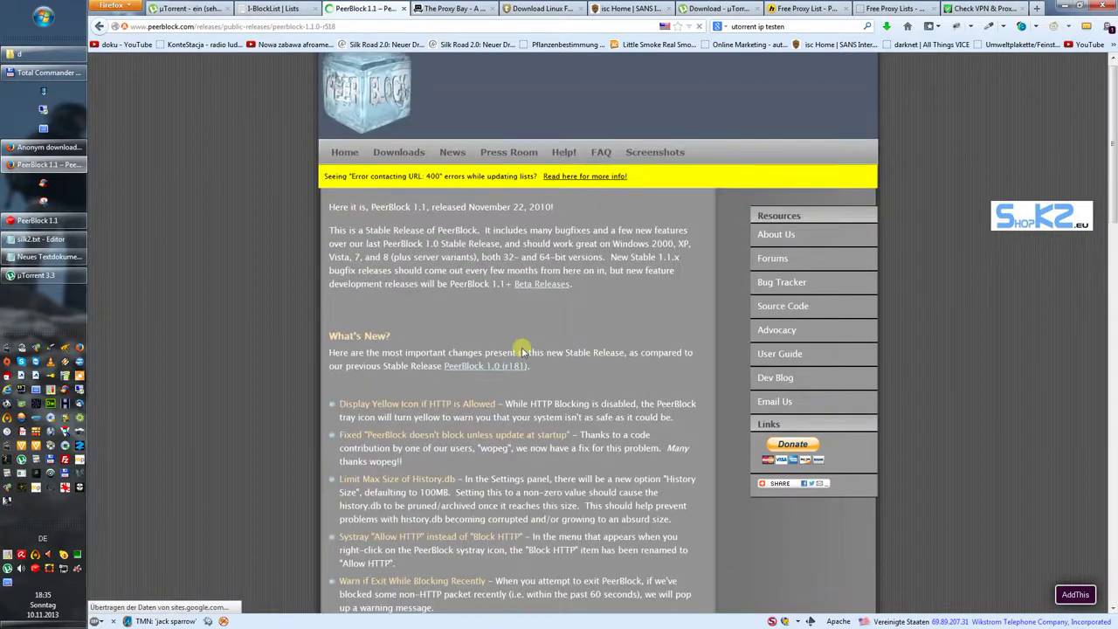
pyautogui.scroll(-5, 519, 348)
pyautogui.scroll(-5, 520, 348)
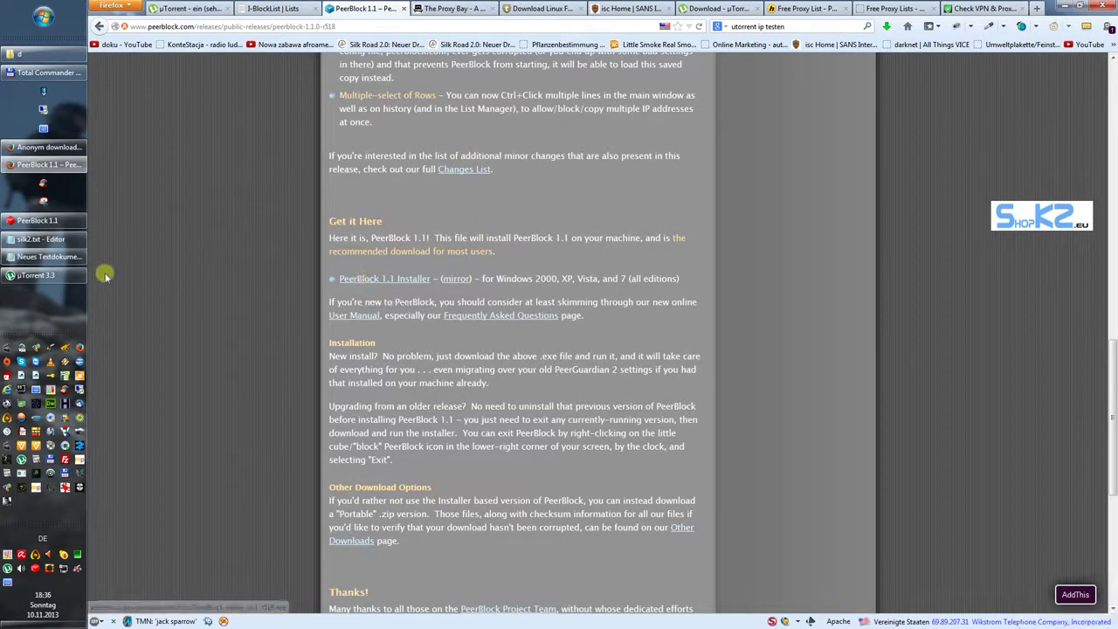
# Check the test torrent's client IP in µTorrent's tracker status and refresh the Check IP report on Check my Torrent IP.
pyautogui.click(53, 275)
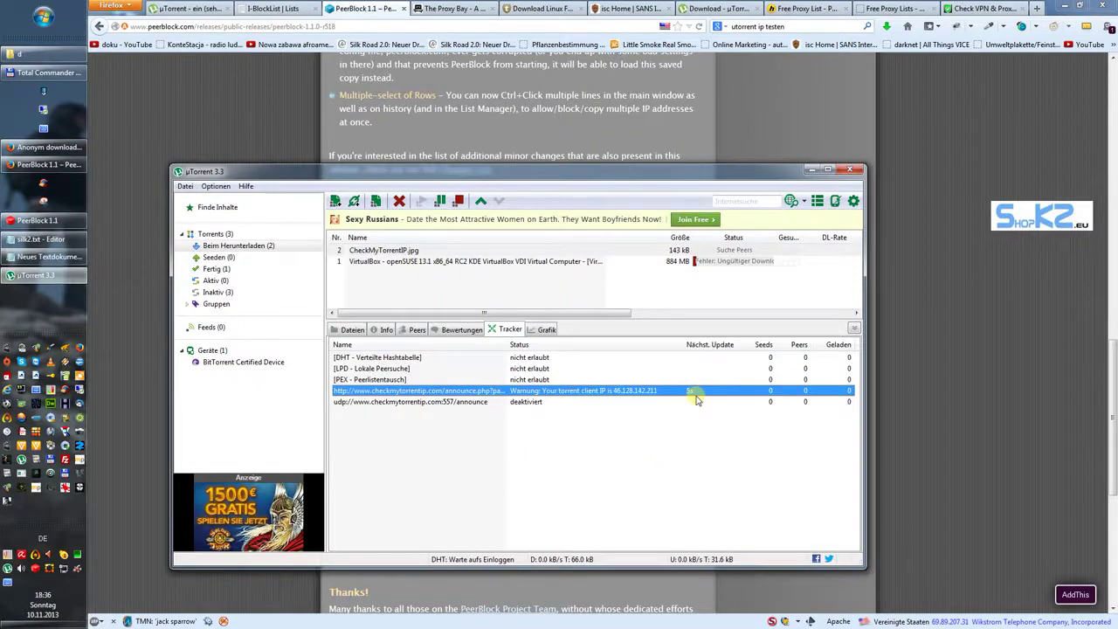
pyautogui.click(1060, 5)
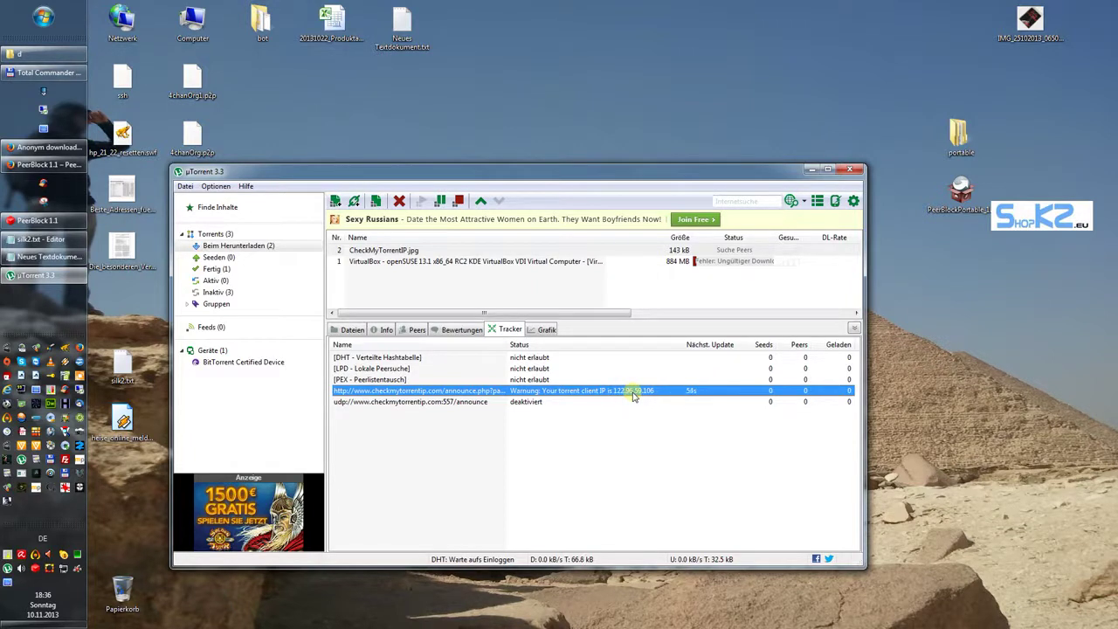
pyautogui.click(48, 166)
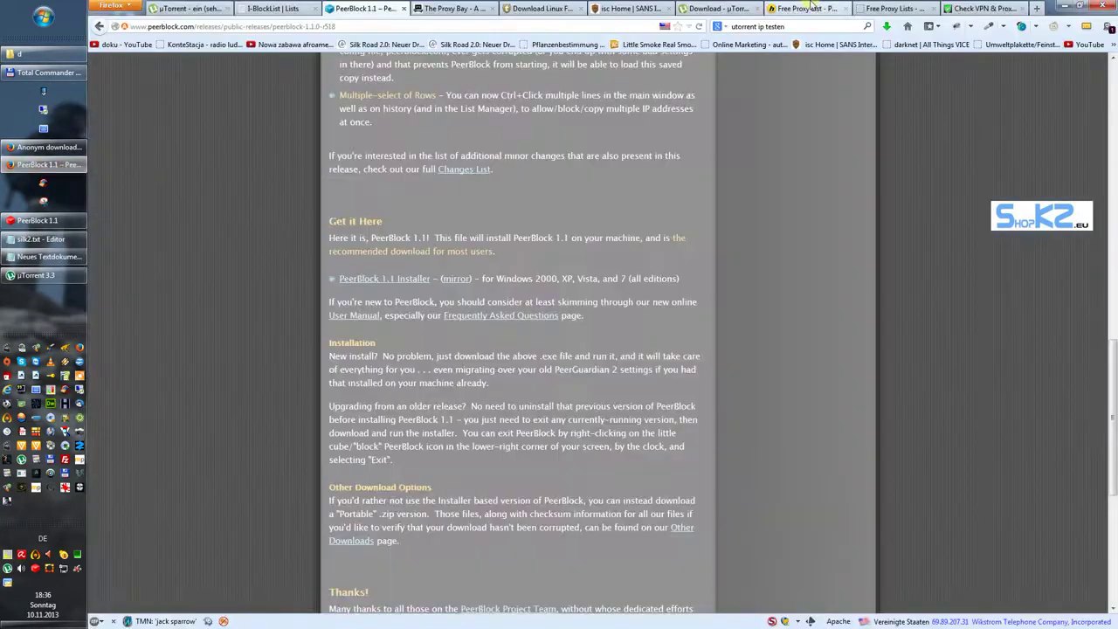
pyautogui.click(978, 8)
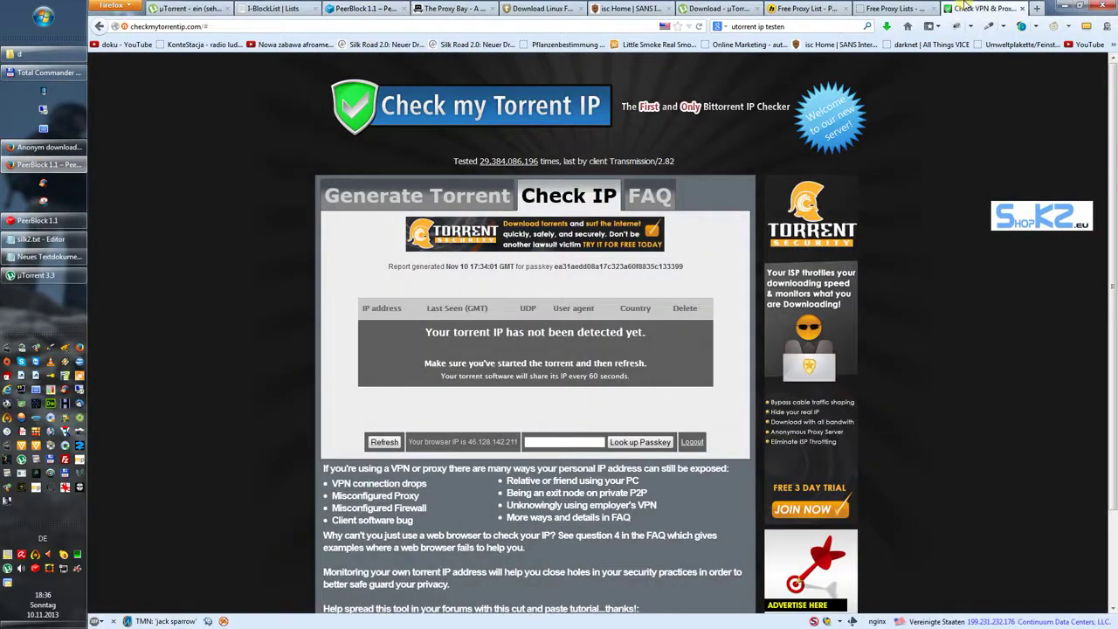
pyautogui.click(382, 443)
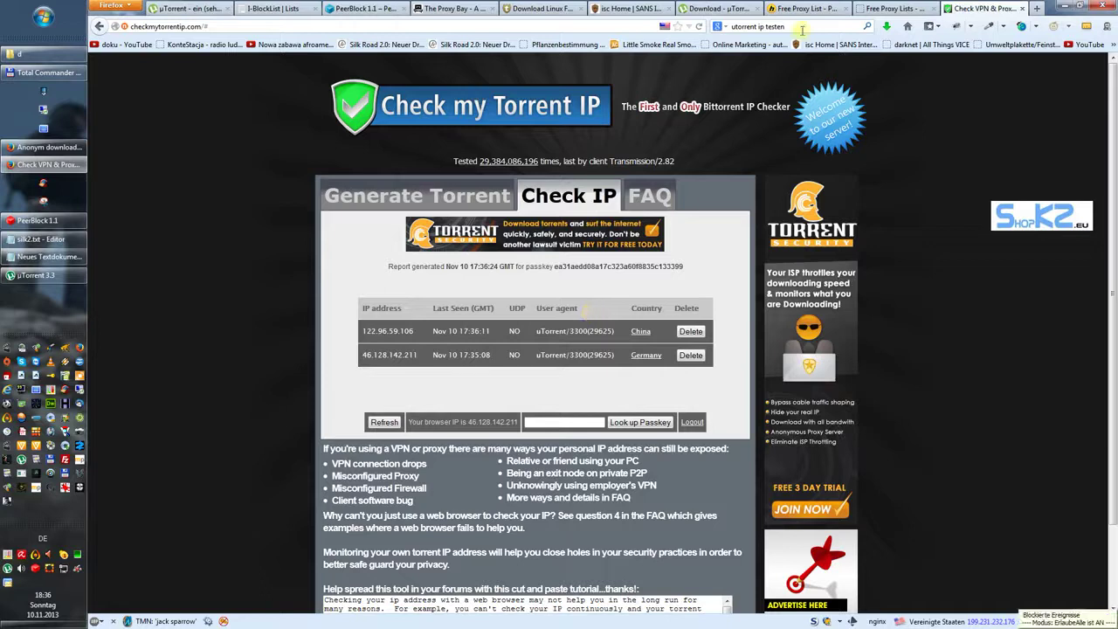
# Review the Free Proxy Lists page alongside µTorrent's tracker status and options, and minimize both windows to reach the desktop.
pyautogui.click(874, 8)
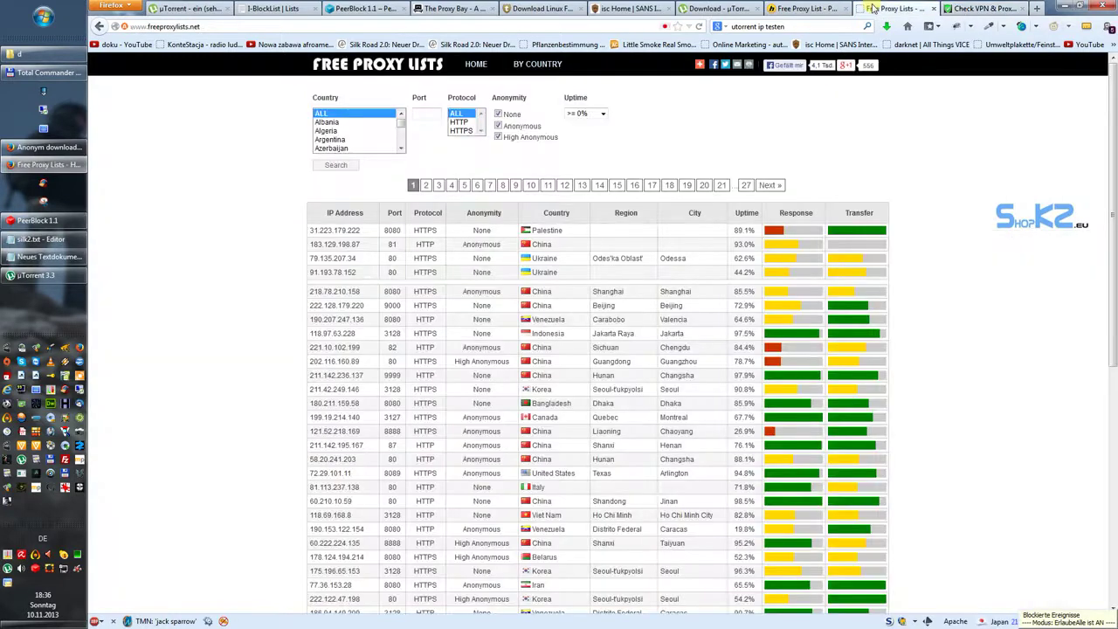
pyautogui.click(40, 275)
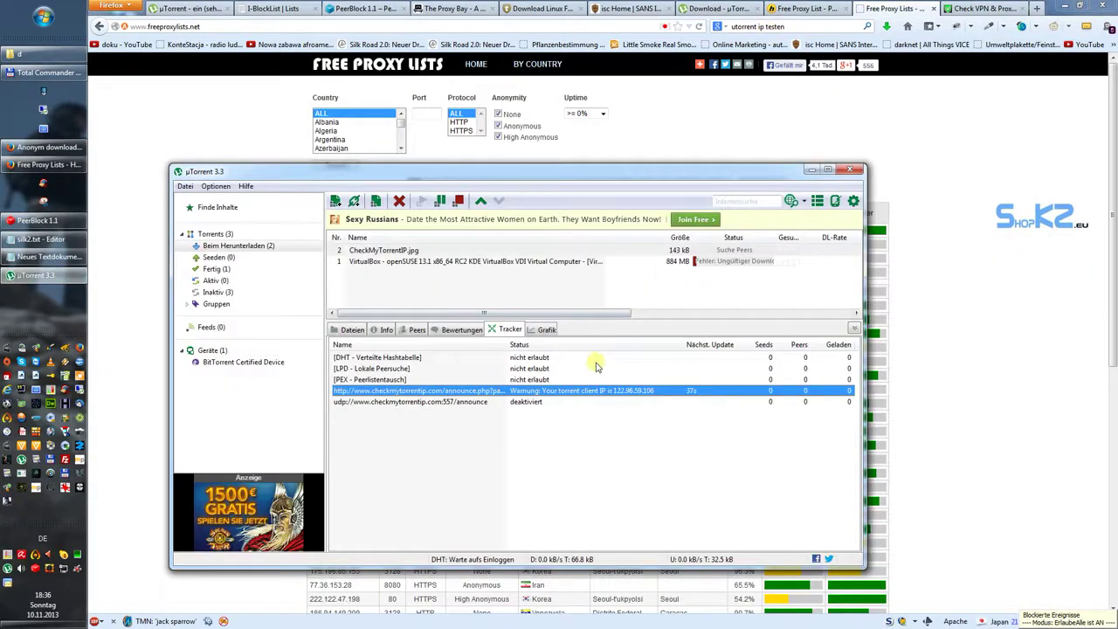
pyautogui.click(812, 170)
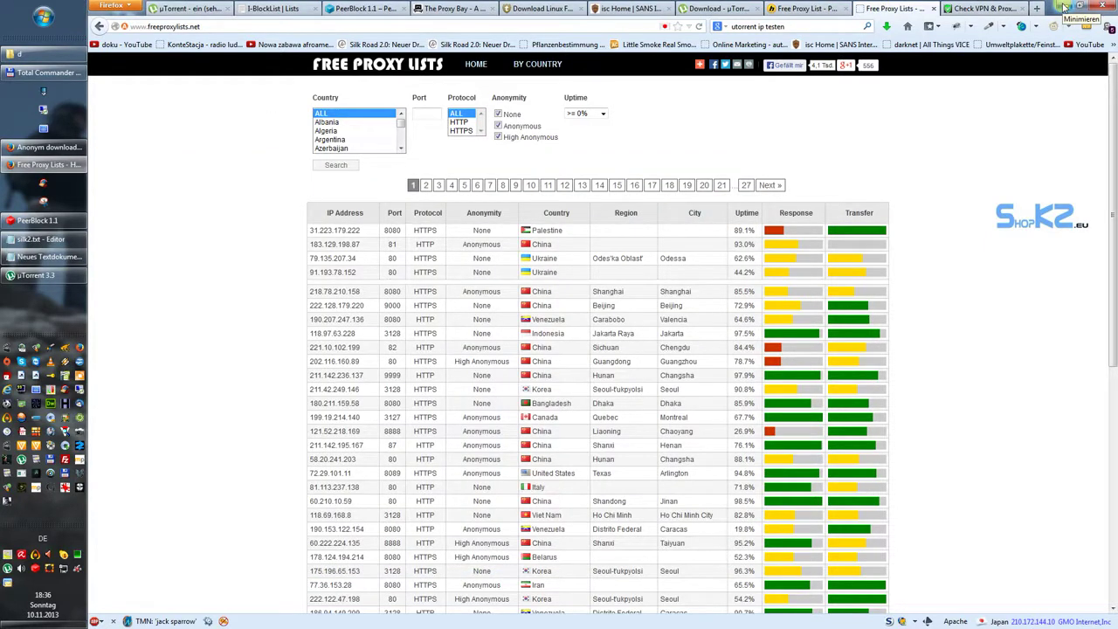
pyautogui.click(61, 277)
pyautogui.click(214, 186)
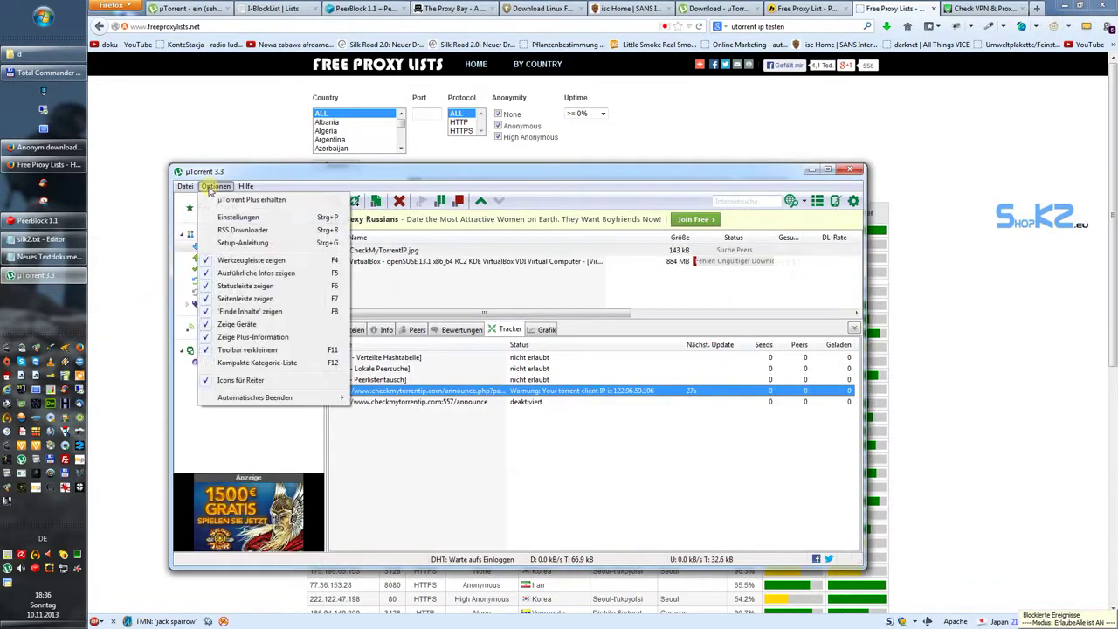
pyautogui.click(811, 170)
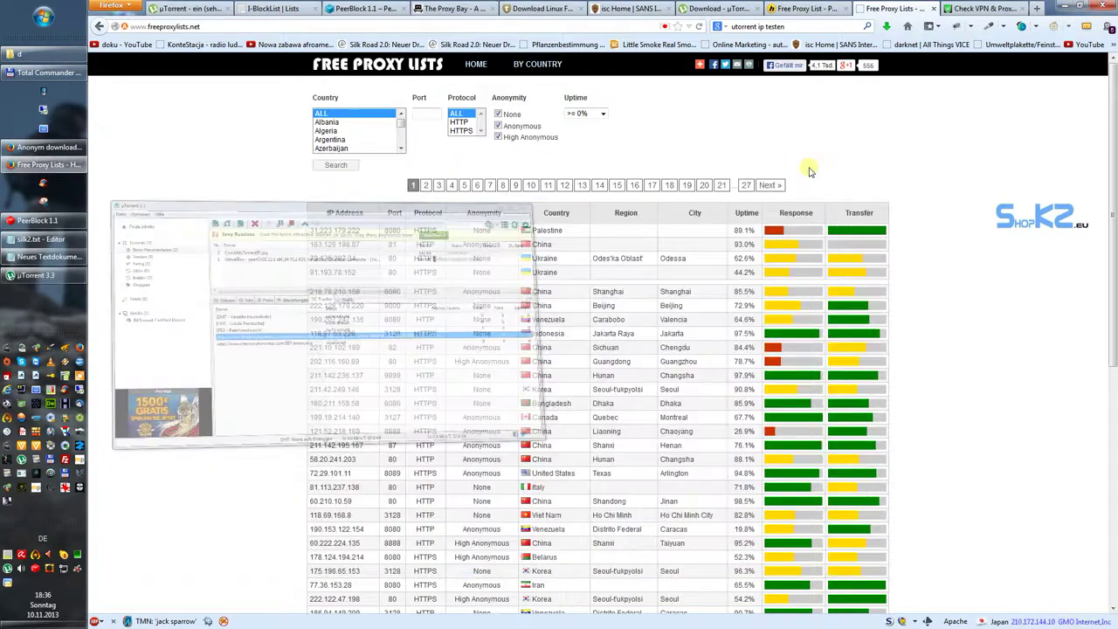
pyautogui.click(1059, 7)
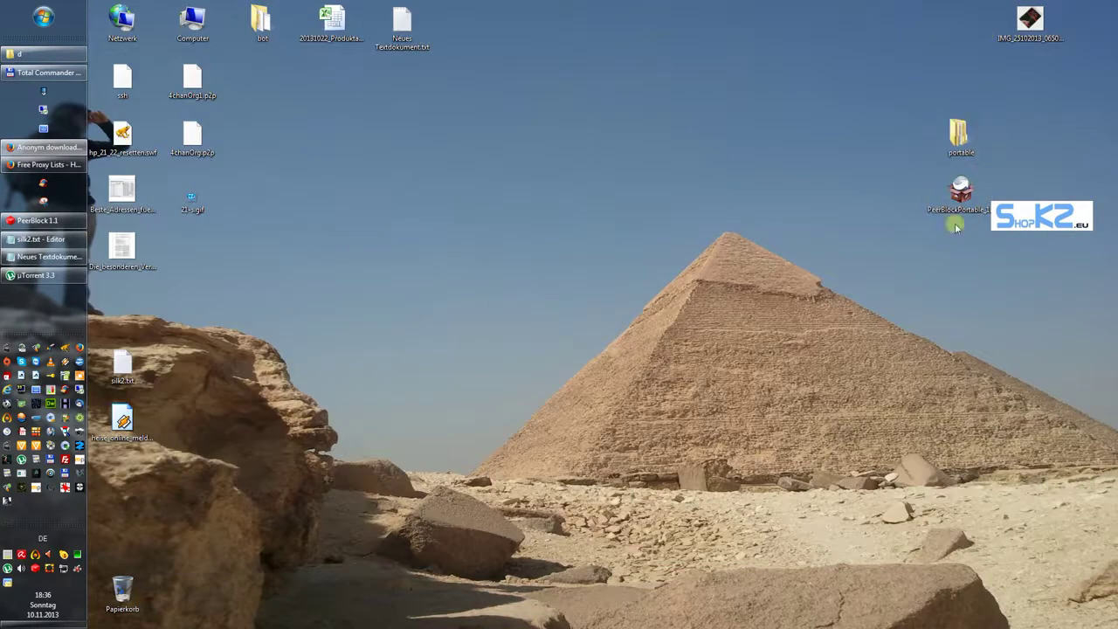
pyautogui.click(972, 188)
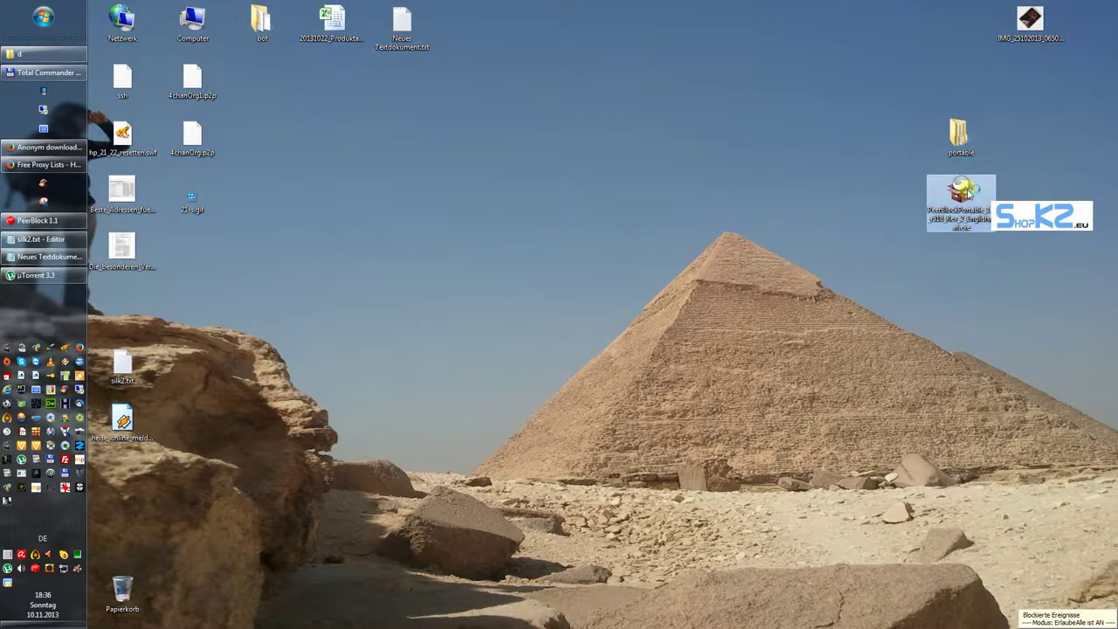
pyautogui.doubleClick(968, 193)
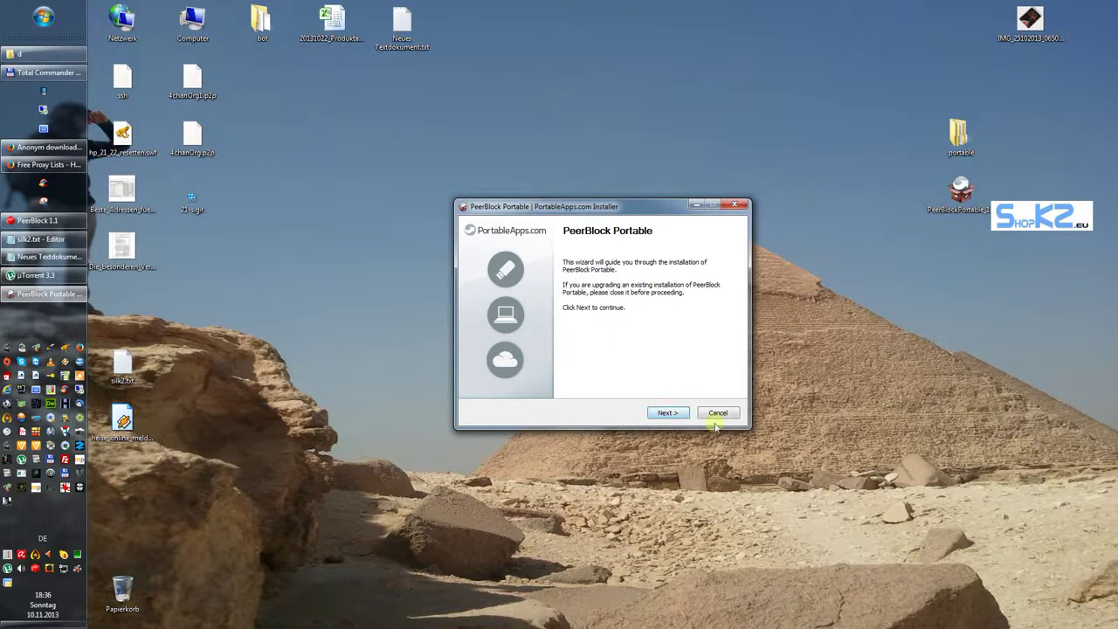
pyautogui.click(718, 413)
pyautogui.rightClick(953, 212)
pyautogui.click(730, 222)
pyautogui.click(959, 213)
# Run the PeerBlock Portable installer and install it into Portable\PeerBlockPortable on the desktop.
pyautogui.doubleClick(958, 212)
pyautogui.click(668, 412)
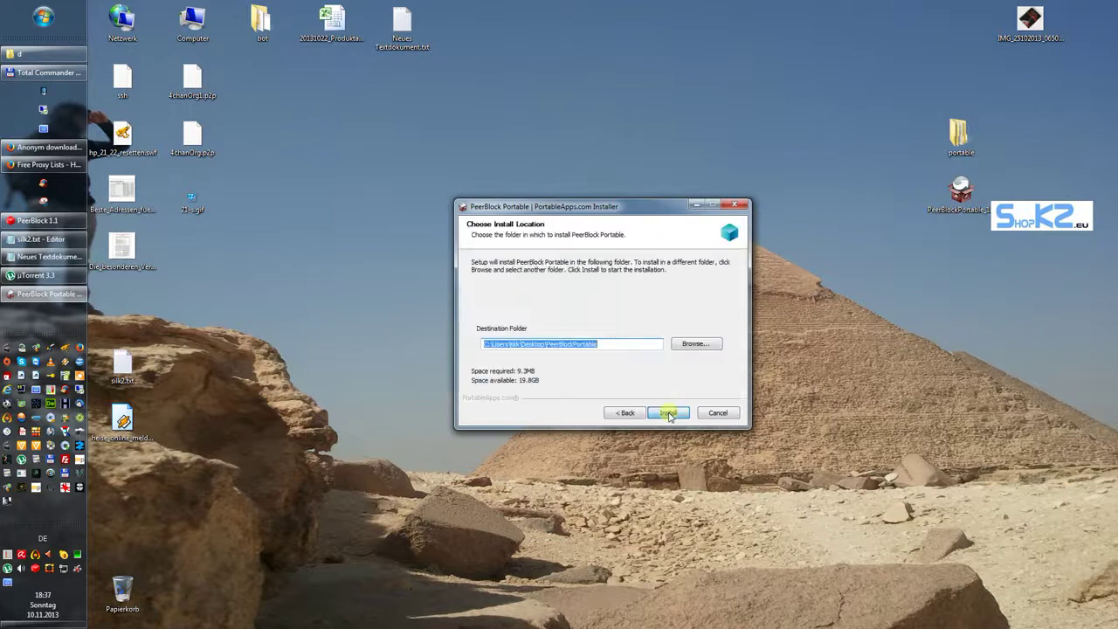
pyautogui.click(620, 345)
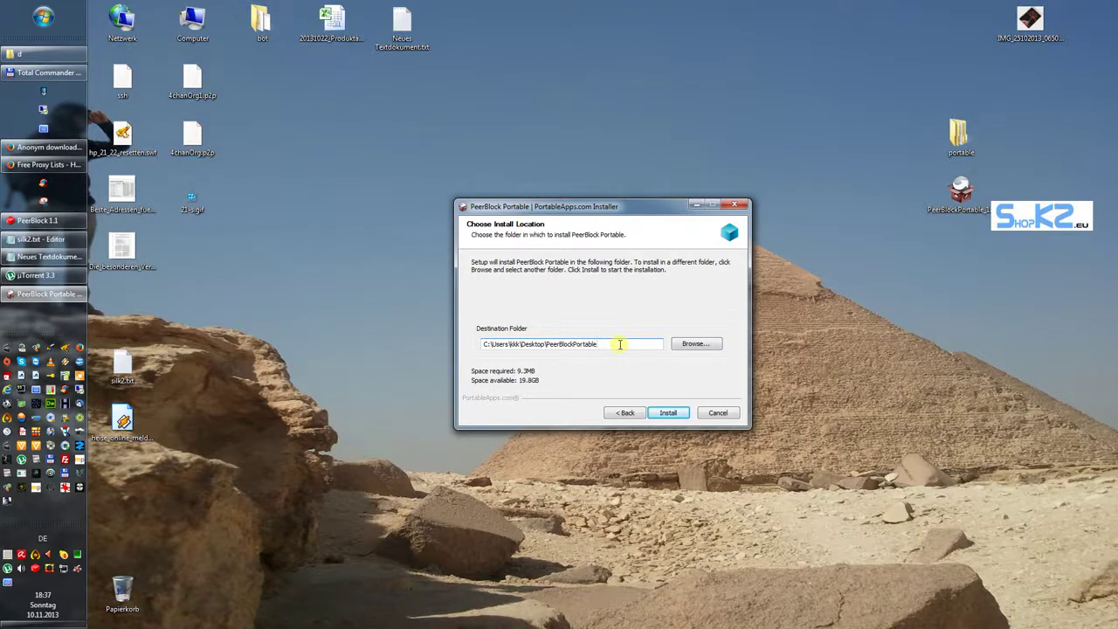
pyautogui.moveTo(546, 344); pyautogui.dragTo(634, 343)
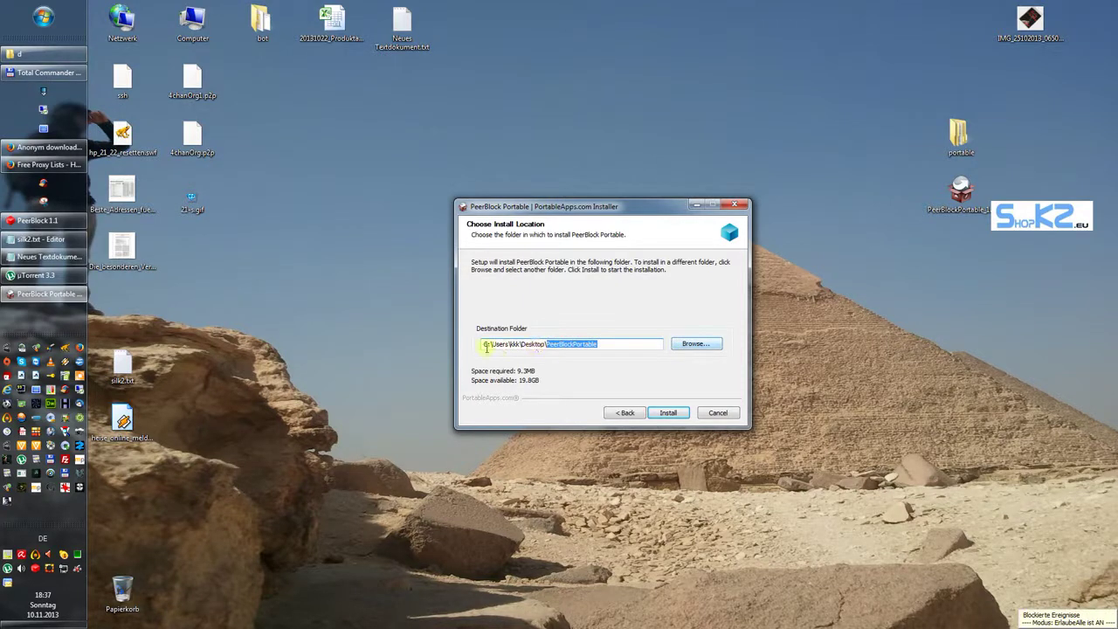
pyautogui.click(607, 344)
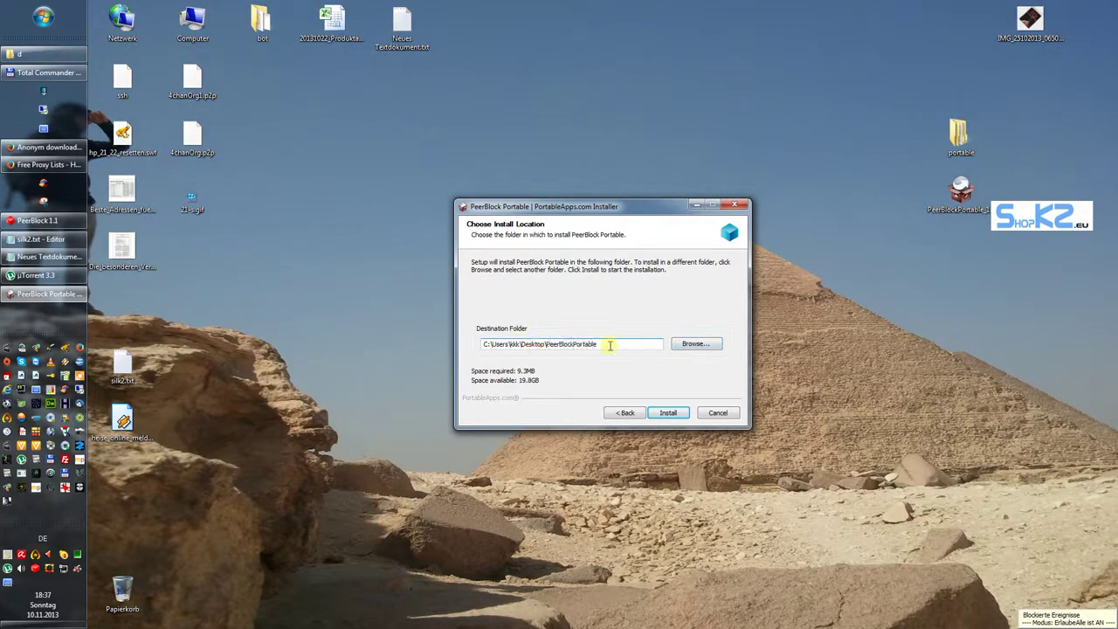
pyautogui.click(547, 344)
pyautogui.write('Por')
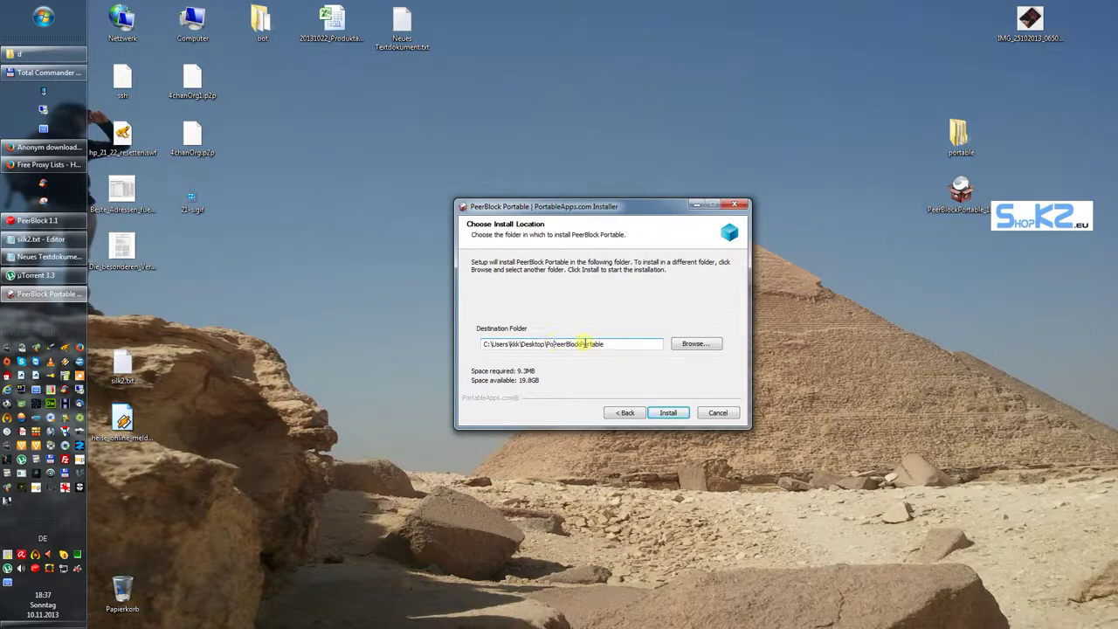
pyautogui.write('table\\')
pyautogui.click(669, 414)
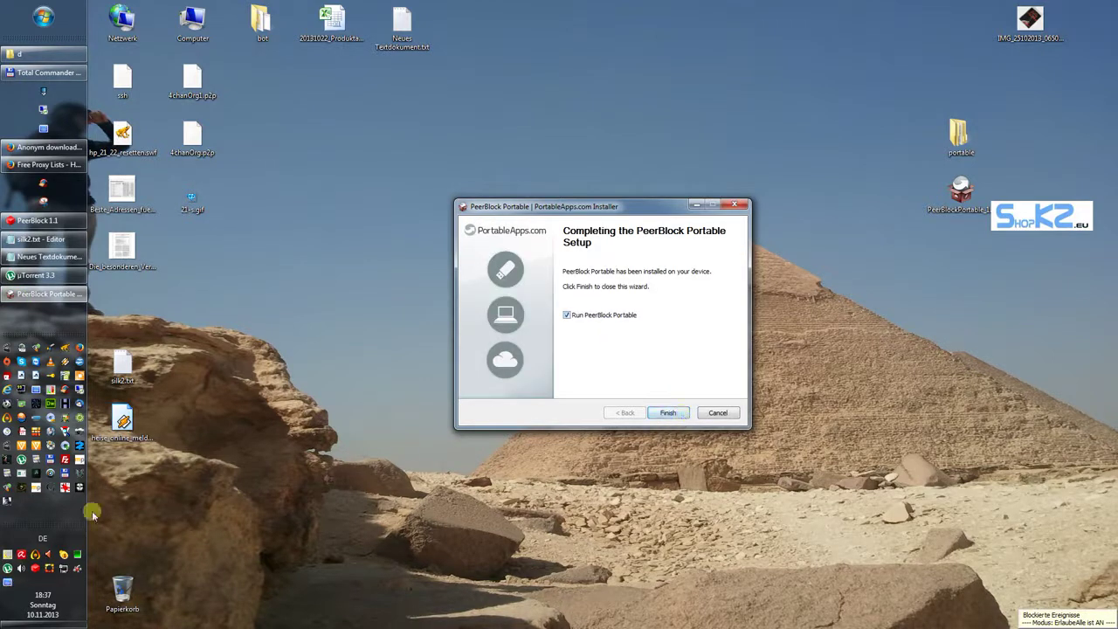
# Exit the running PeerBlock 1.1 instance and finish the PeerBlock Portable setup with Run PeerBlock Portable enabled.
pyautogui.rightClick(35, 568)
pyautogui.click(58, 560)
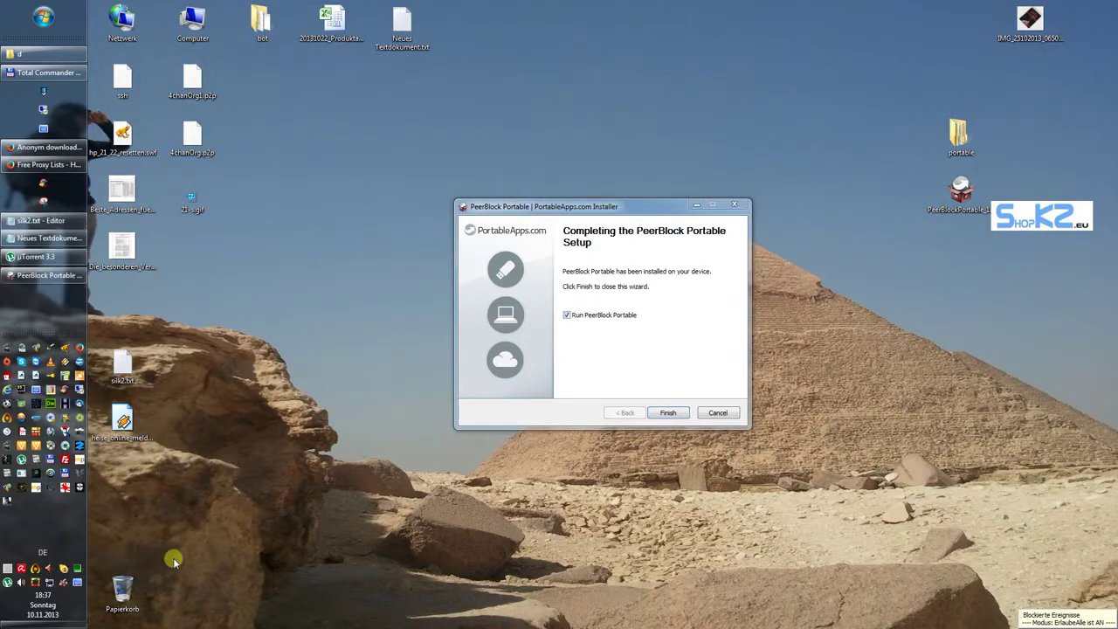
pyautogui.click(670, 414)
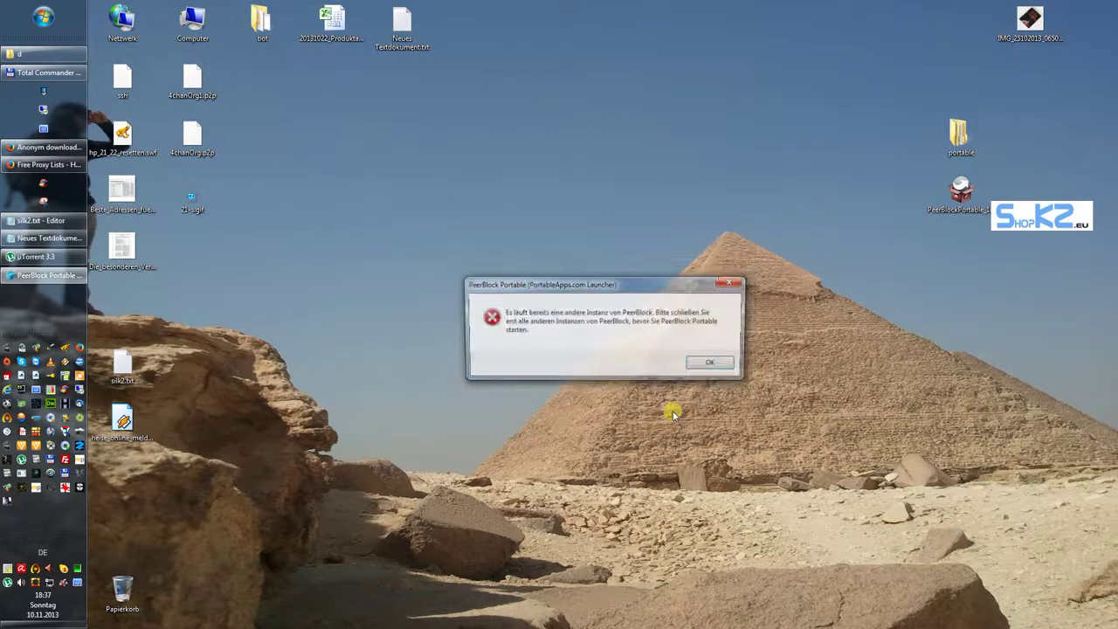
pyautogui.click(715, 365)
# Launch PeerBlockPortable.exe from the PeerBlockPortable folder inside the desktop's portable folder.
pyautogui.doubleClick(970, 133)
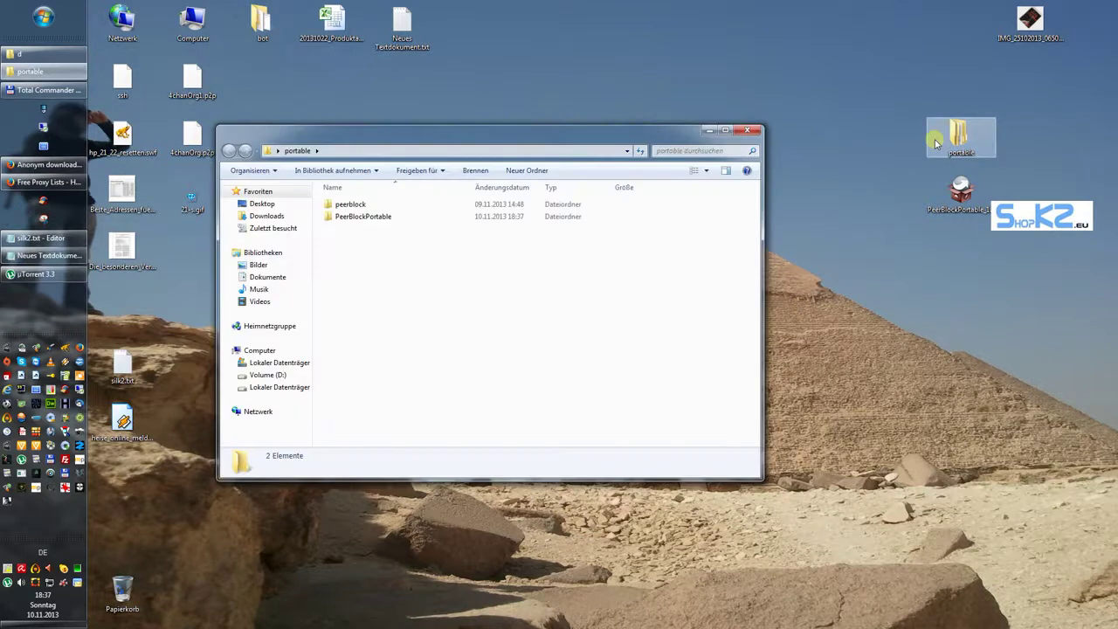
pyautogui.click(349, 216)
pyautogui.click(355, 206)
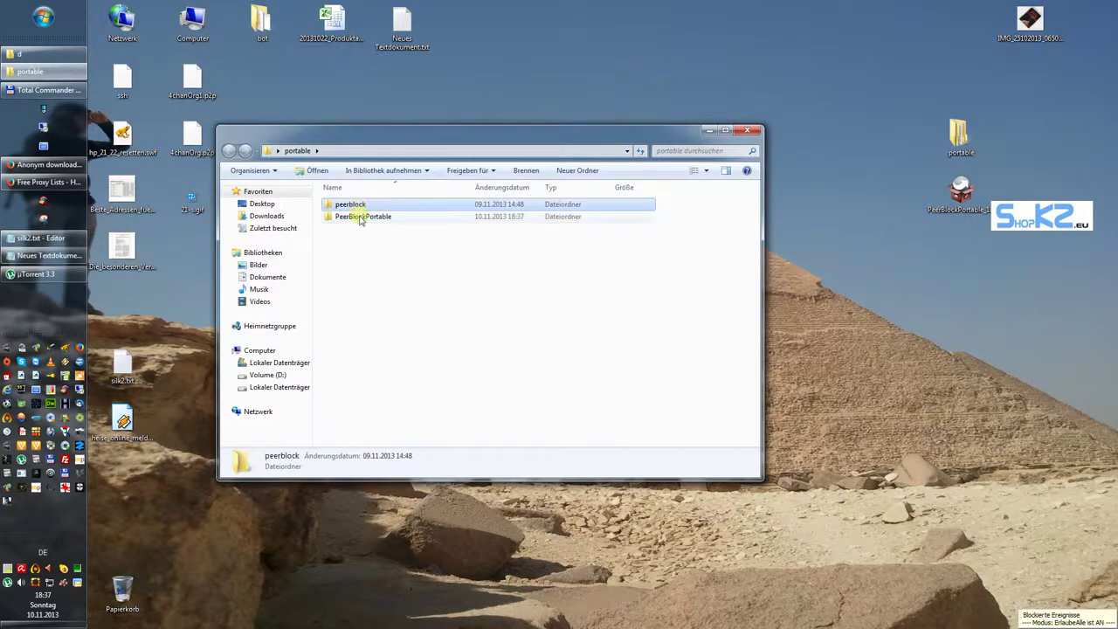
pyautogui.doubleClick(358, 217)
pyautogui.click(360, 253)
pyautogui.doubleClick(360, 253)
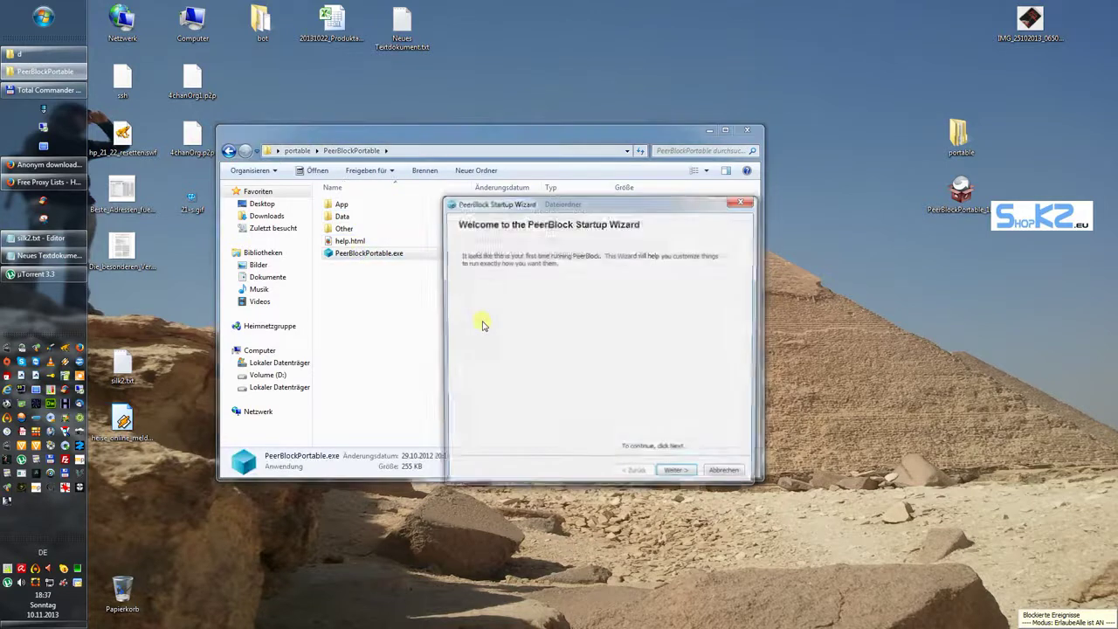
# In the startup wizard, add Ads, Spyware, Educational and Import/Create Lists to the blocked types and enable Always Allow HTTP.
pyautogui.click(697, 477)
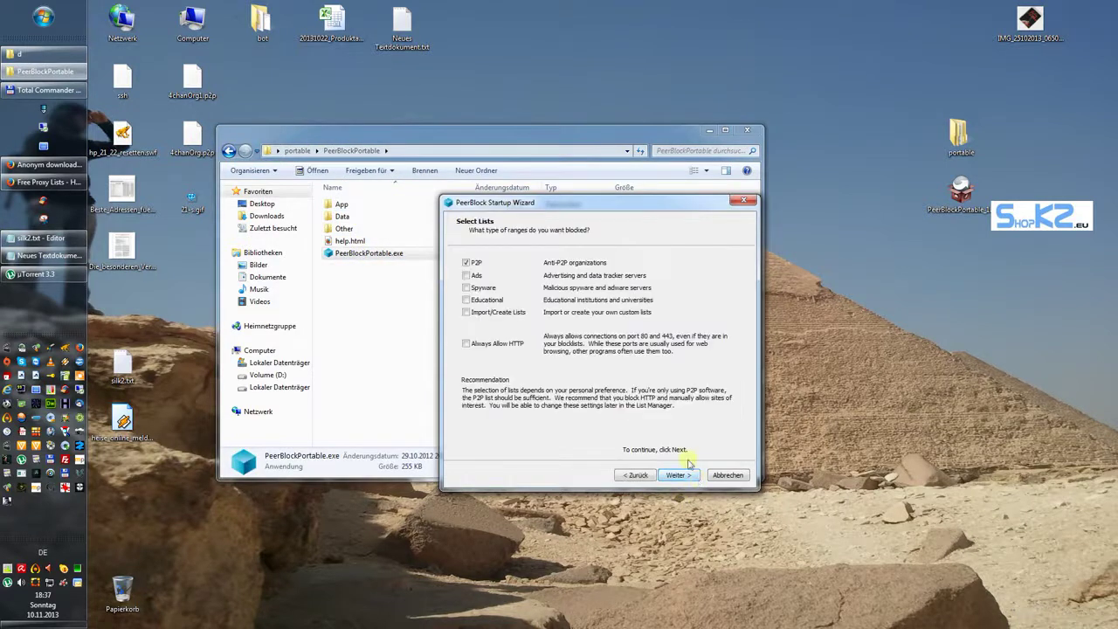
pyautogui.click(466, 275)
pyautogui.click(467, 300)
pyautogui.click(468, 312)
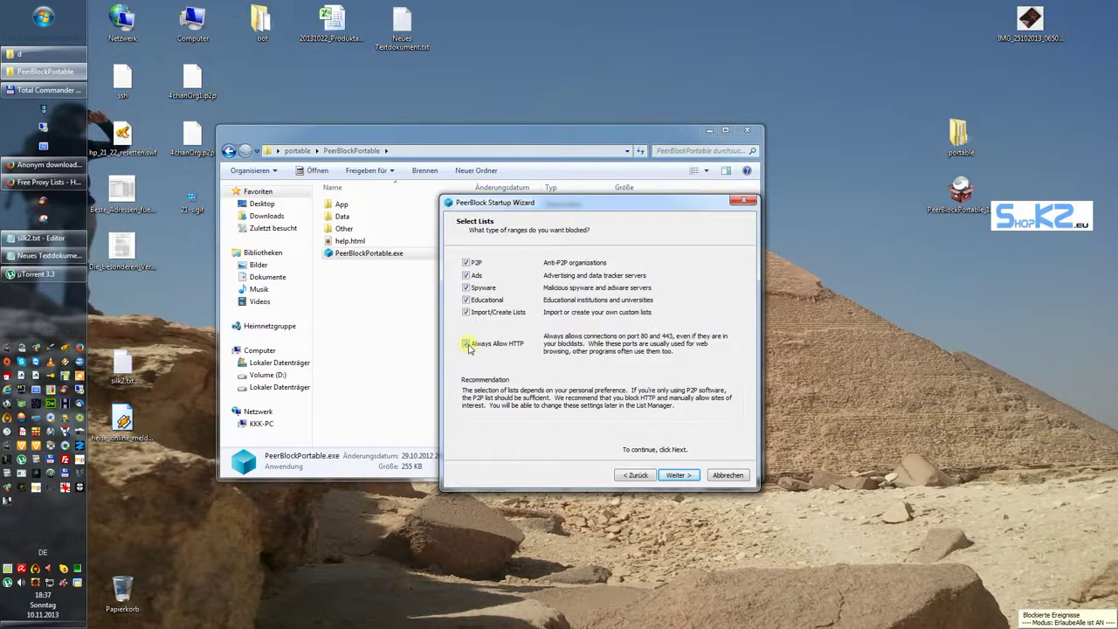
pyautogui.click(681, 475)
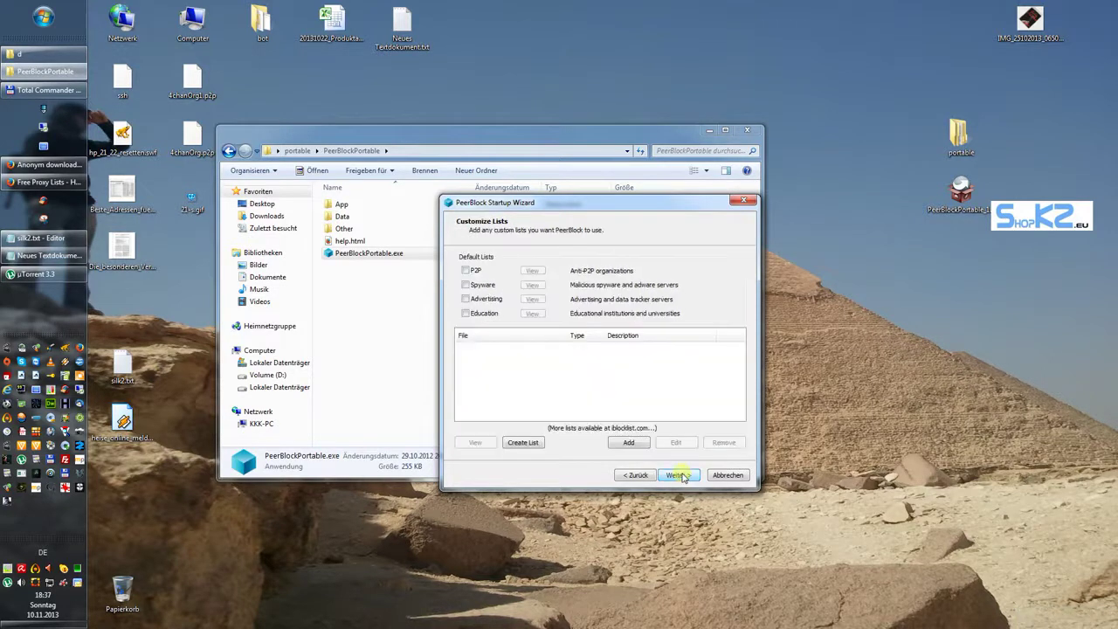
# Enable the default lists P2P, Spyware, Advertising and Education, and recheck the wizard's previous list selection page.
pyautogui.click(466, 285)
pyautogui.click(466, 271)
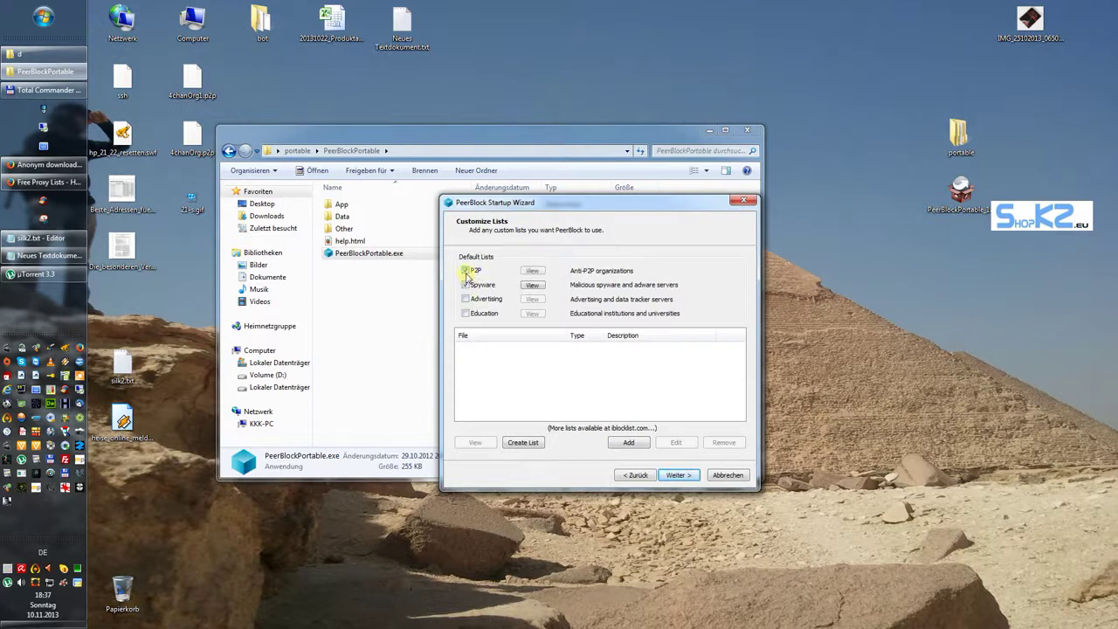
pyautogui.click(467, 300)
pyautogui.click(636, 475)
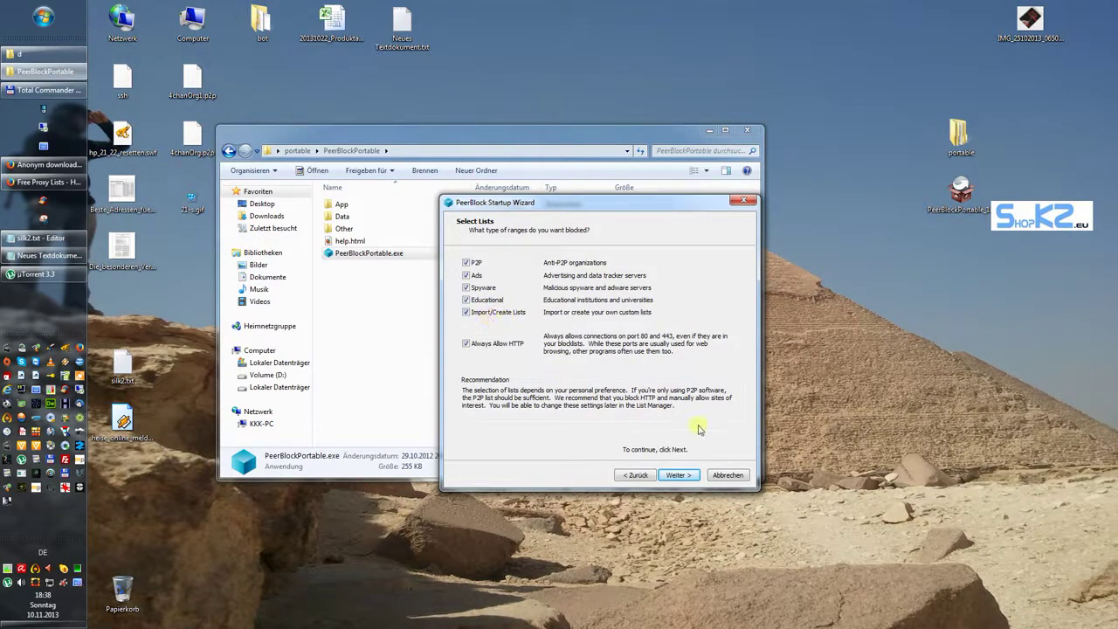
pyautogui.click(687, 476)
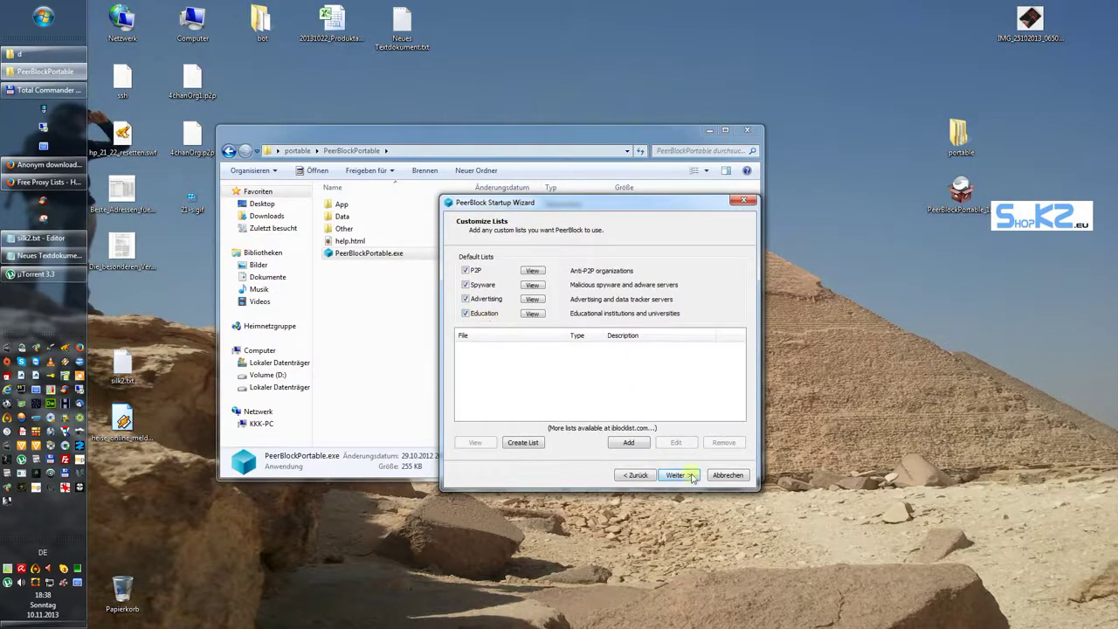
# Complete the startup wizard with lists updated every day, and close the blocklist update window.
pyautogui.click(691, 476)
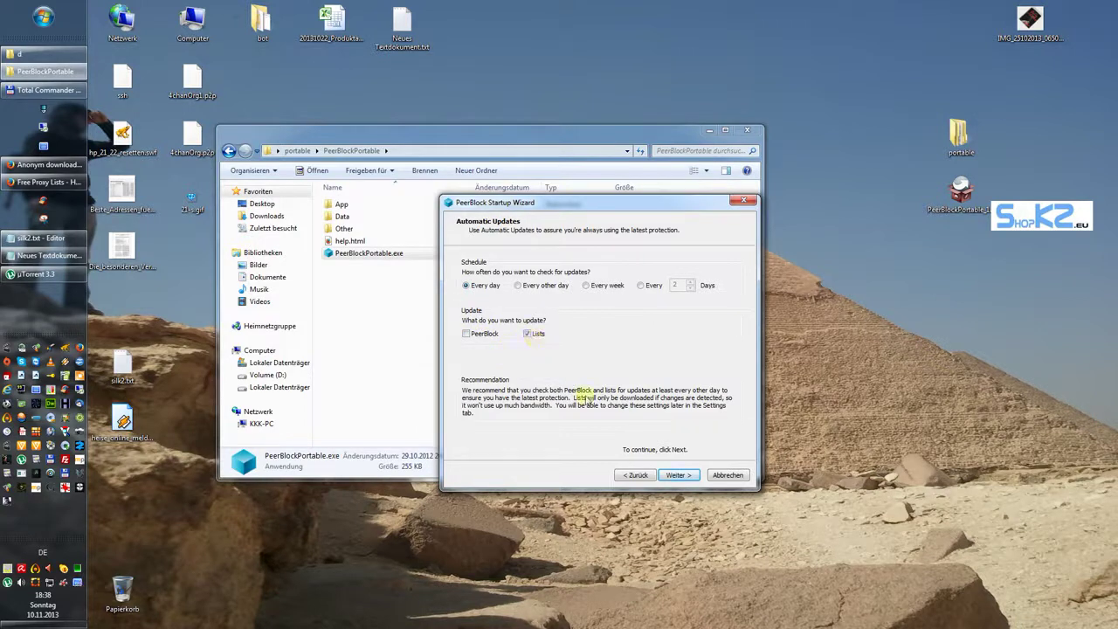
pyautogui.click(680, 475)
pyautogui.click(685, 475)
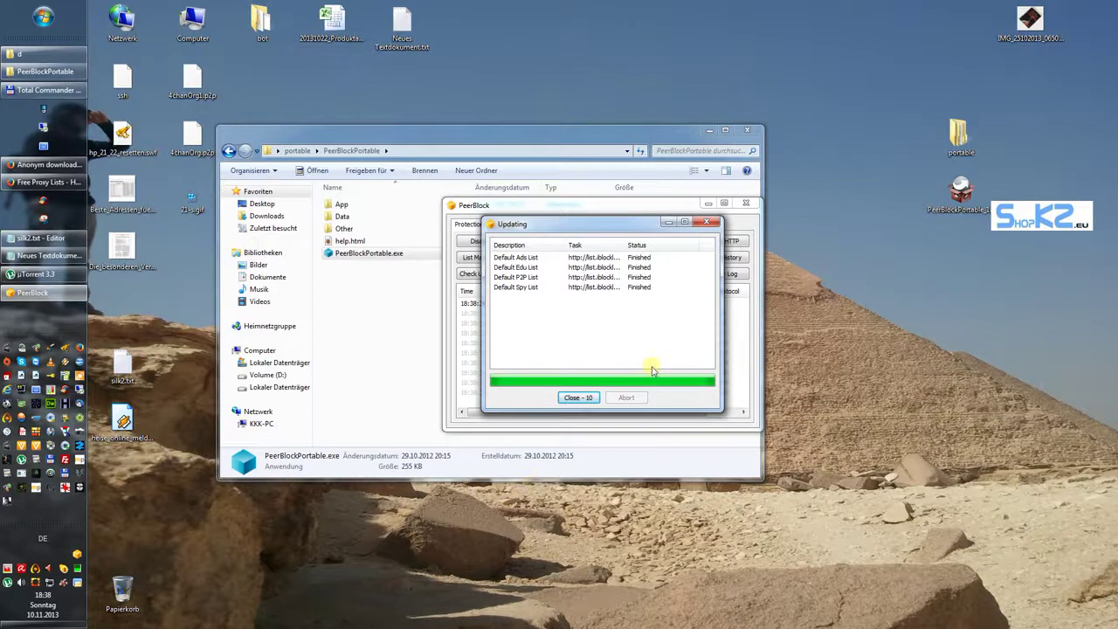
pyautogui.click(583, 398)
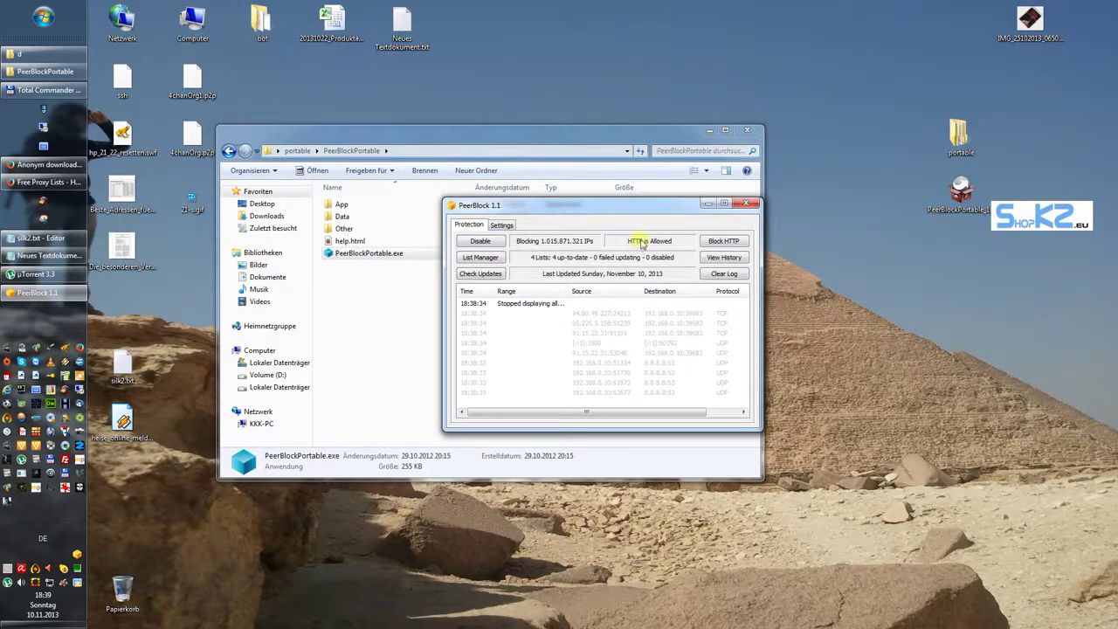
# Block HTTP, turn on Start with Windows and Show allowed connections in the settings, and save them.
pyautogui.click(722, 241)
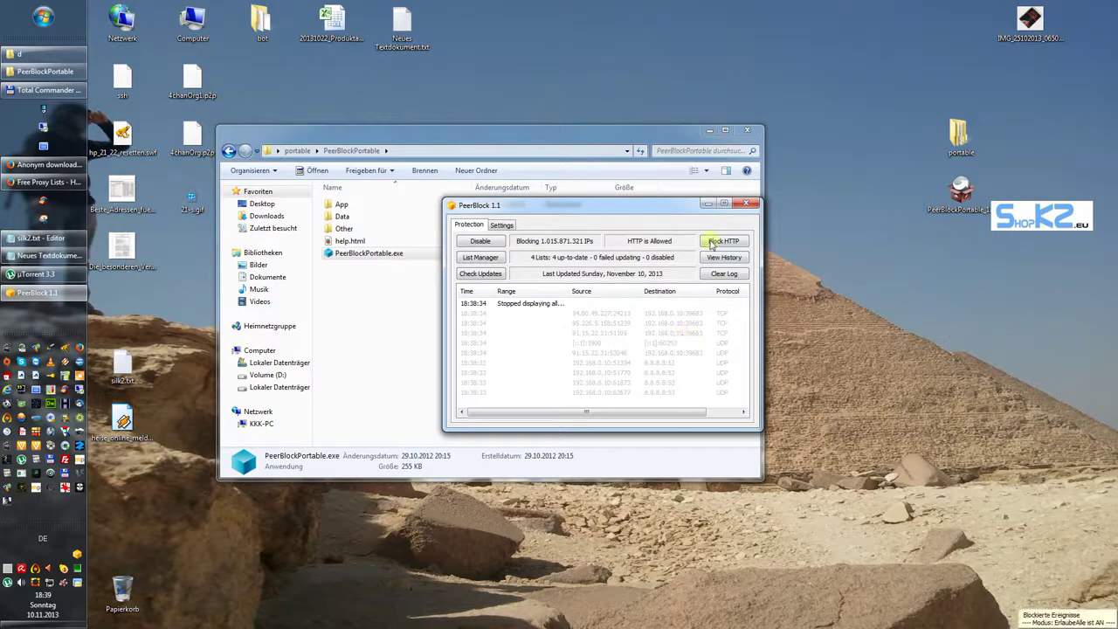
pyautogui.click(502, 226)
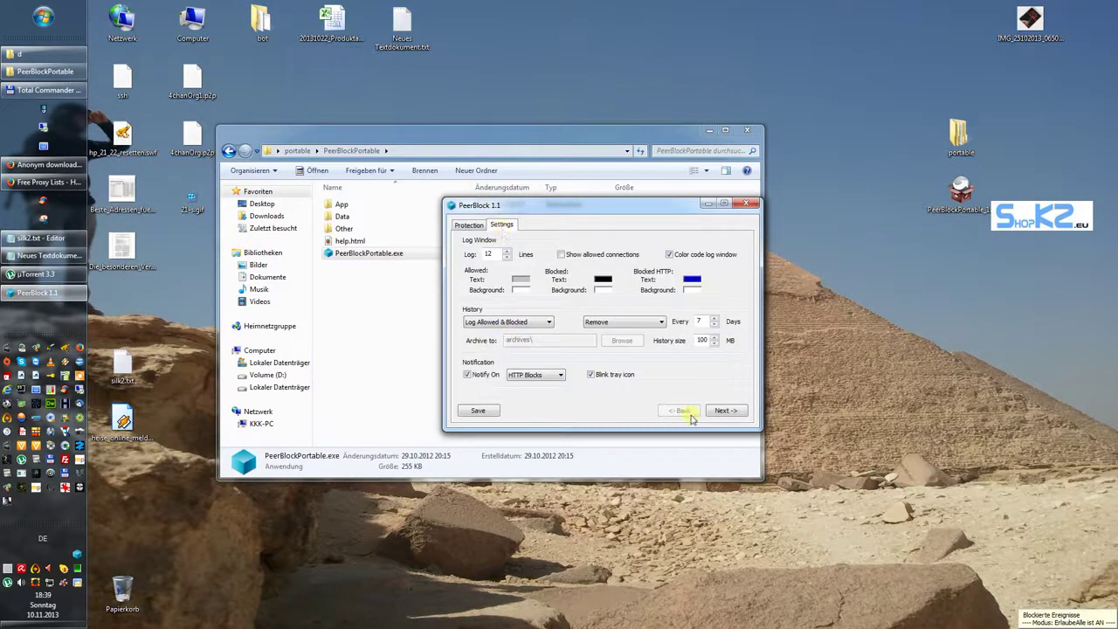
pyautogui.click(722, 410)
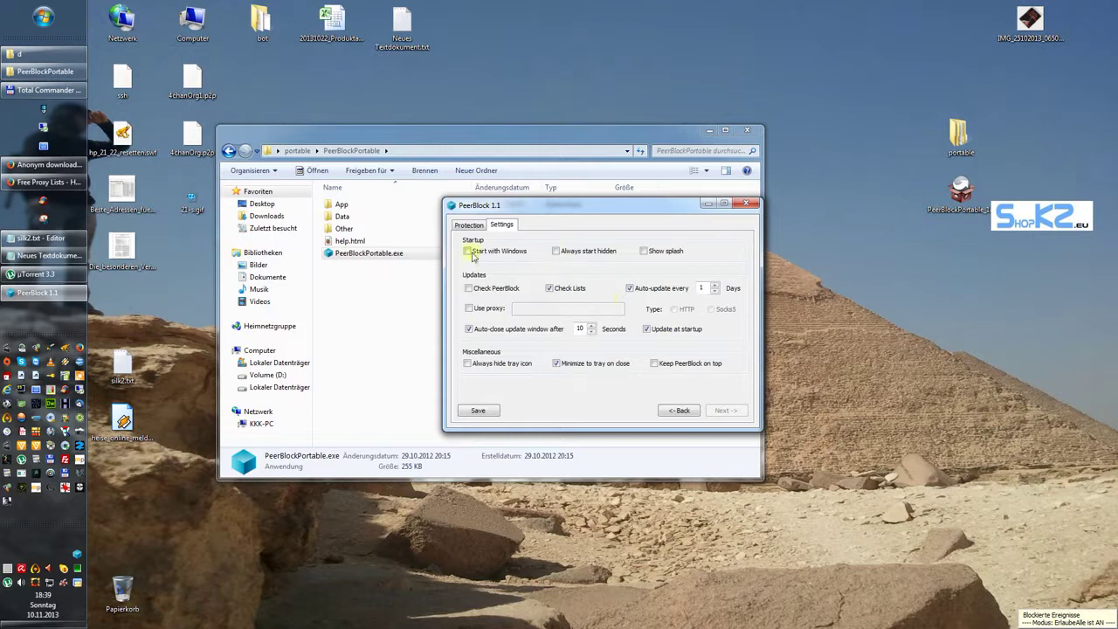
pyautogui.click(470, 253)
pyautogui.click(679, 411)
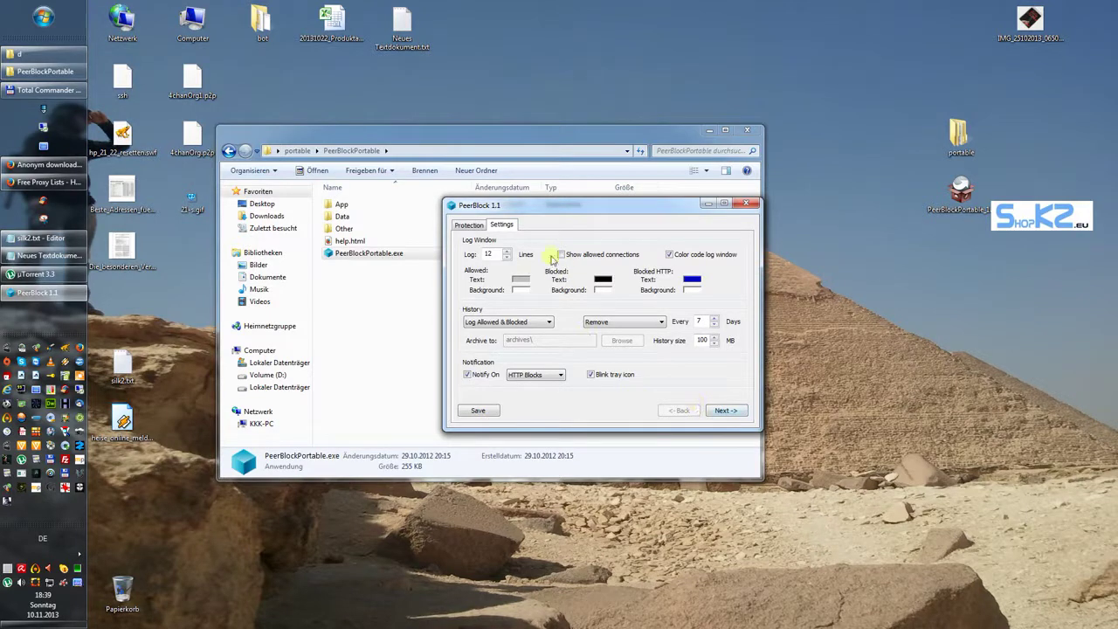
pyautogui.click(561, 254)
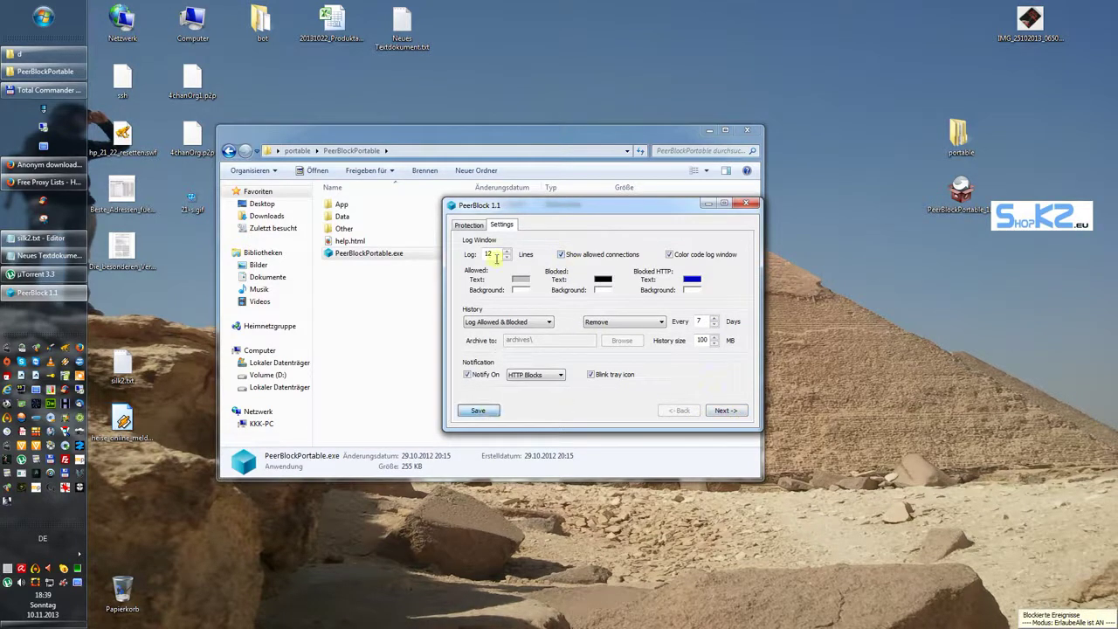
# Enlarge the PeerBlock window on its protection log and open the List Manager.
pyautogui.click(477, 226)
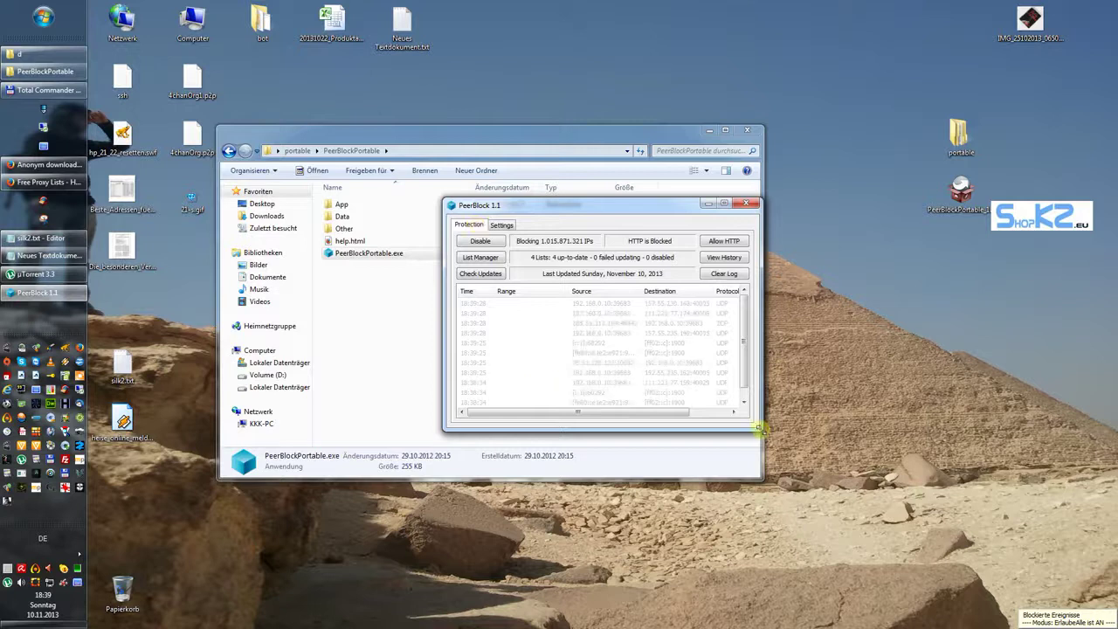
pyautogui.moveTo(759, 429); pyautogui.dragTo(975, 473)
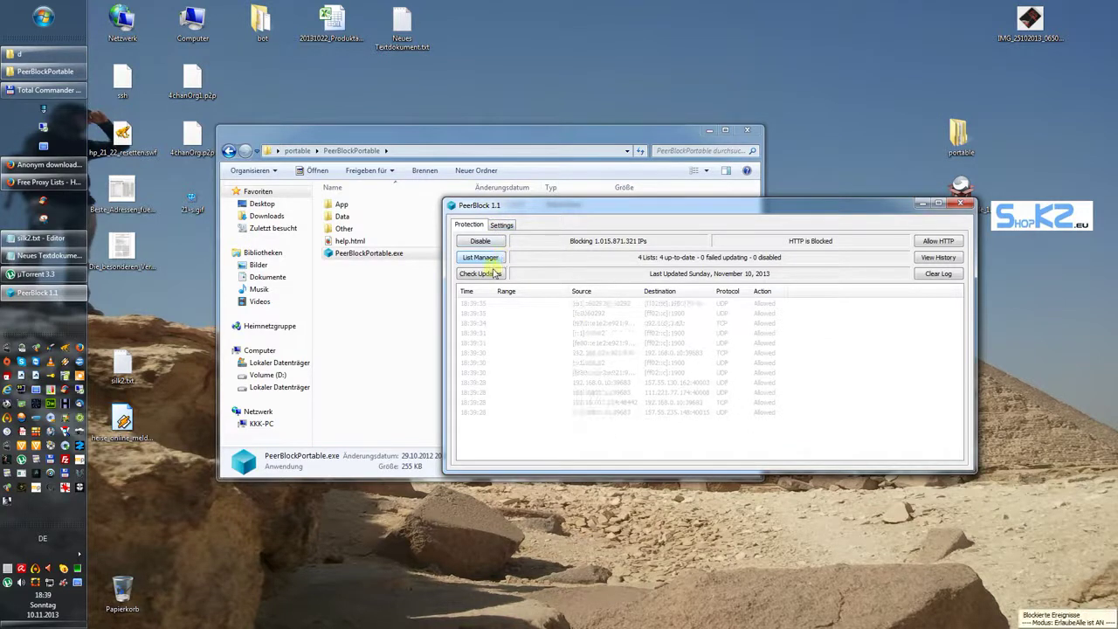
pyautogui.click(492, 259)
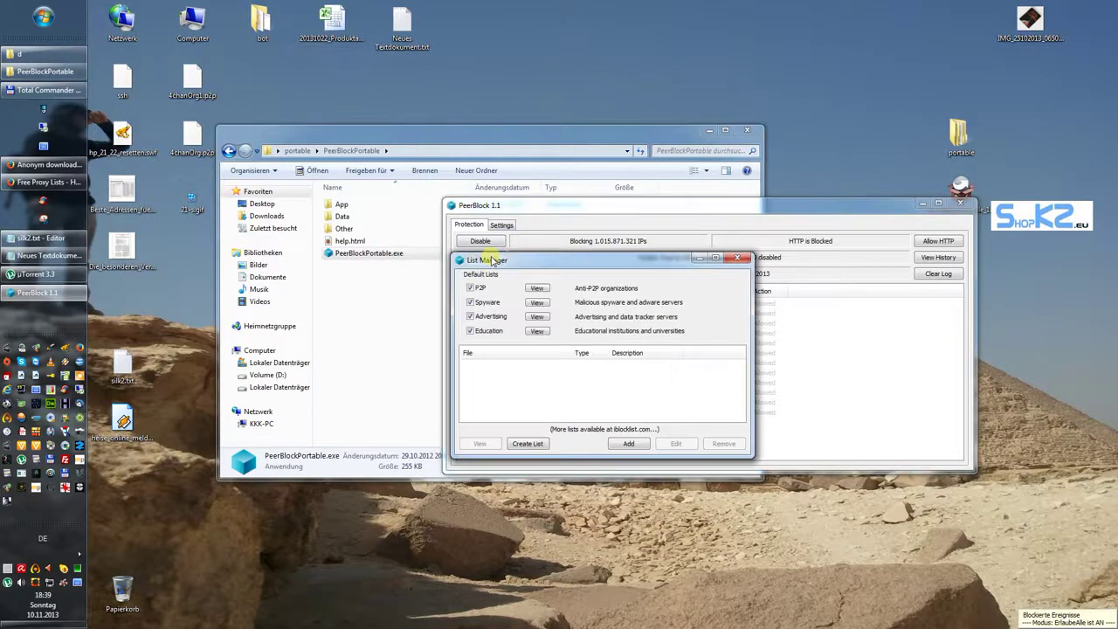
pyautogui.click(528, 443)
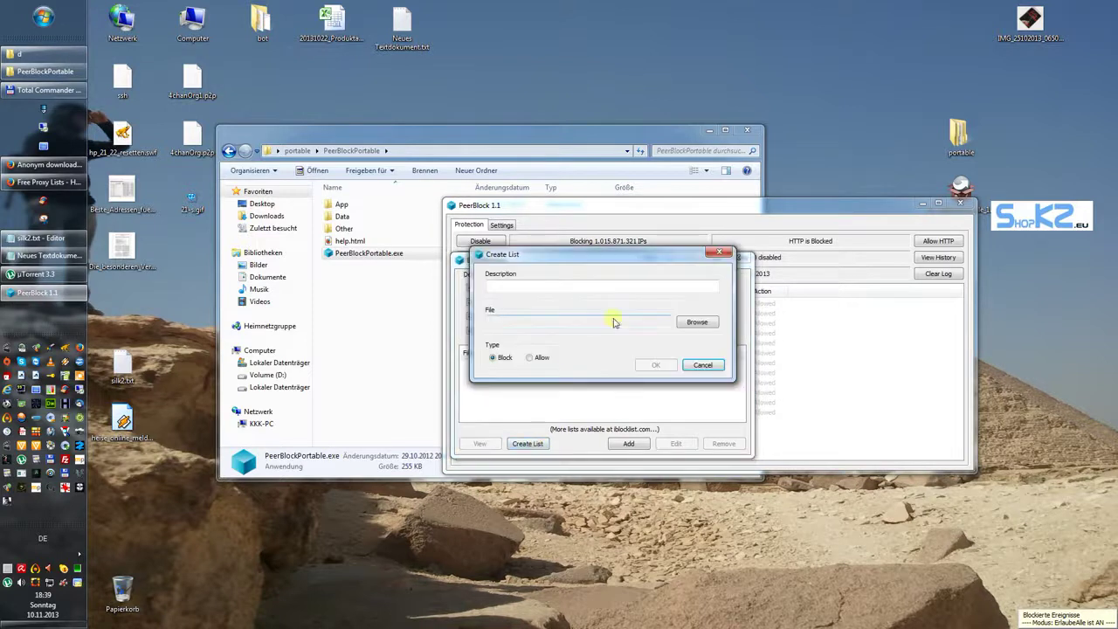
pyautogui.click(696, 322)
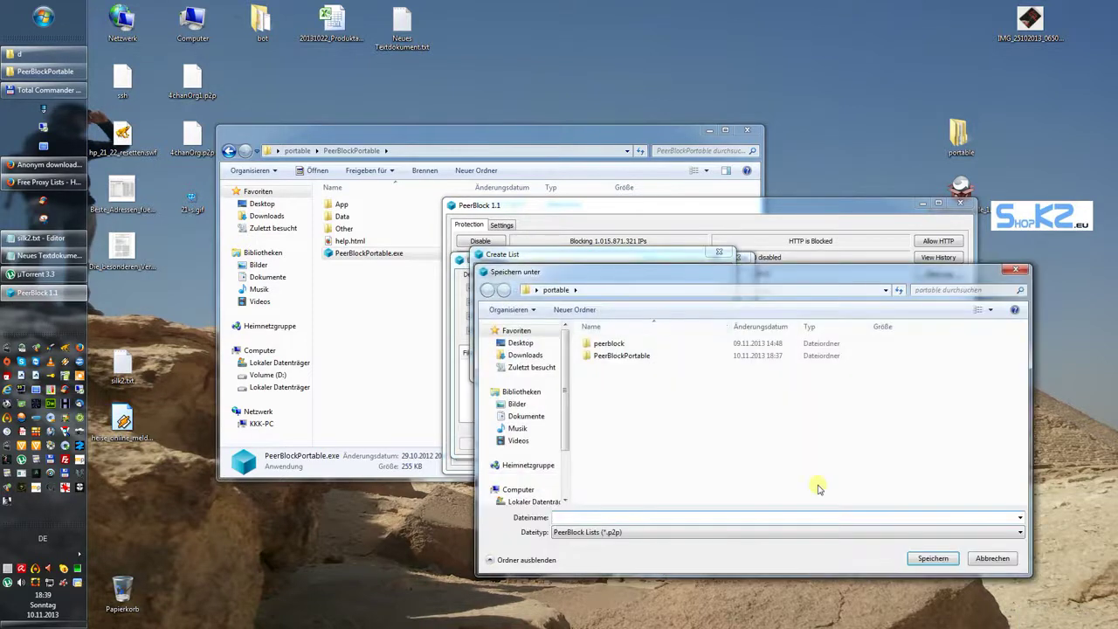
pyautogui.click(972, 558)
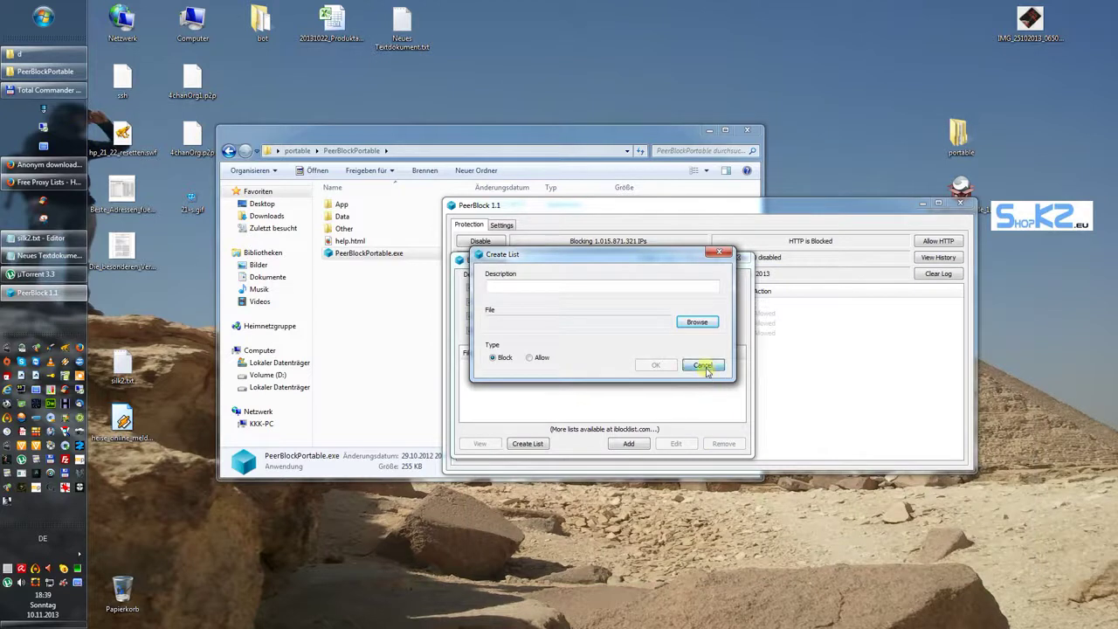
pyautogui.click(706, 366)
# Start adding a list by URL and copy the iblocklist.com domain from the suggested address.
pyautogui.click(628, 445)
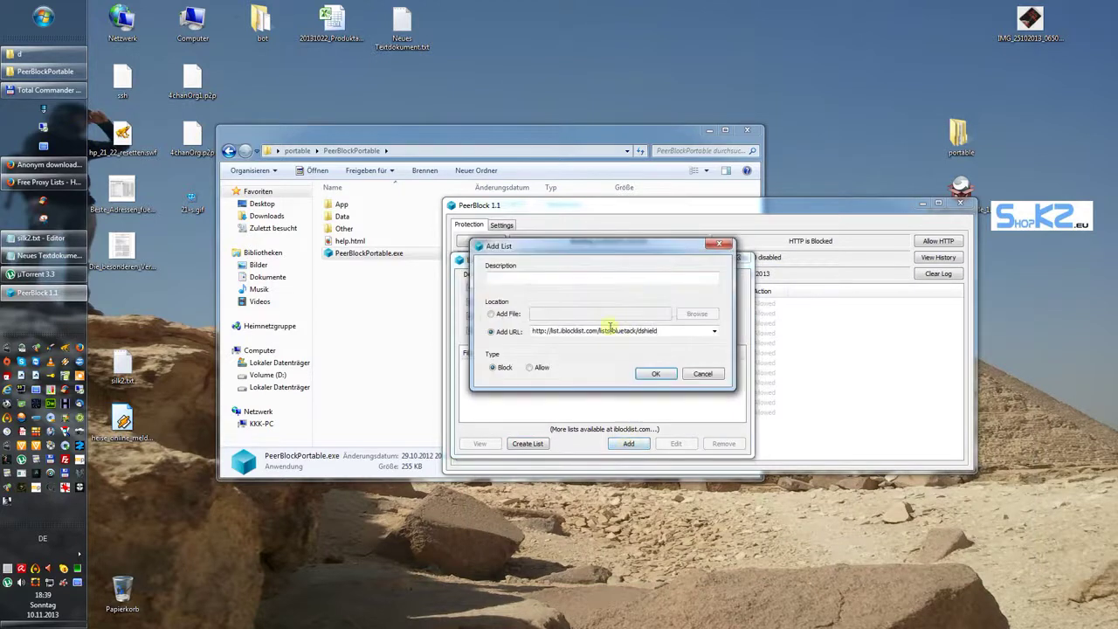
pyautogui.click(566, 330)
pyautogui.click(574, 329)
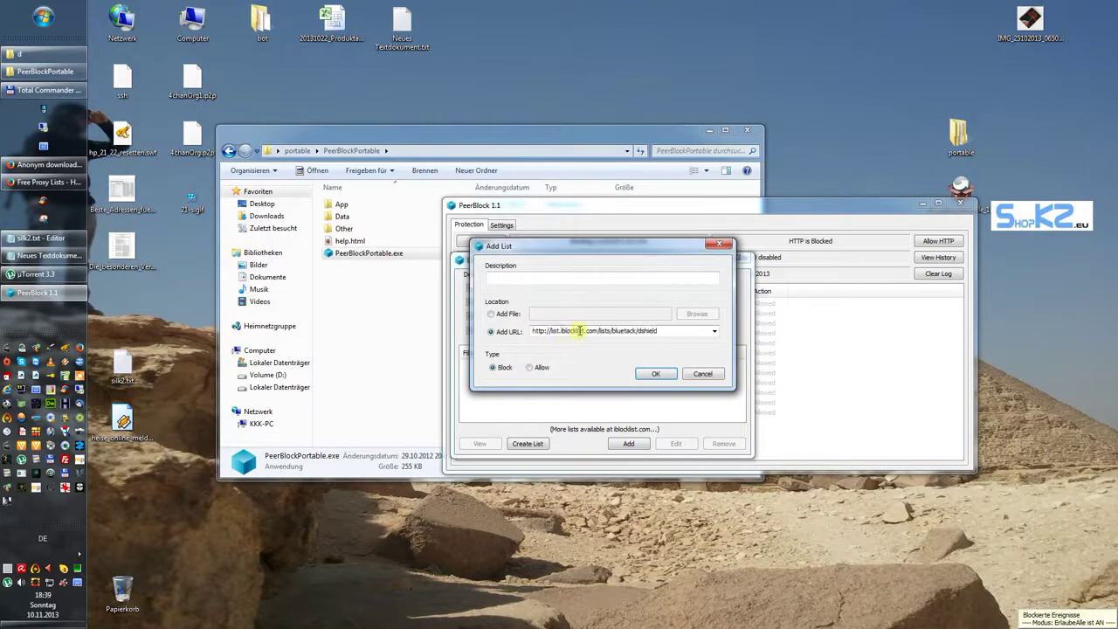
pyautogui.moveTo(598, 330); pyautogui.dragTo(563, 328)
pyautogui.hotkey('ctrl', 'c')
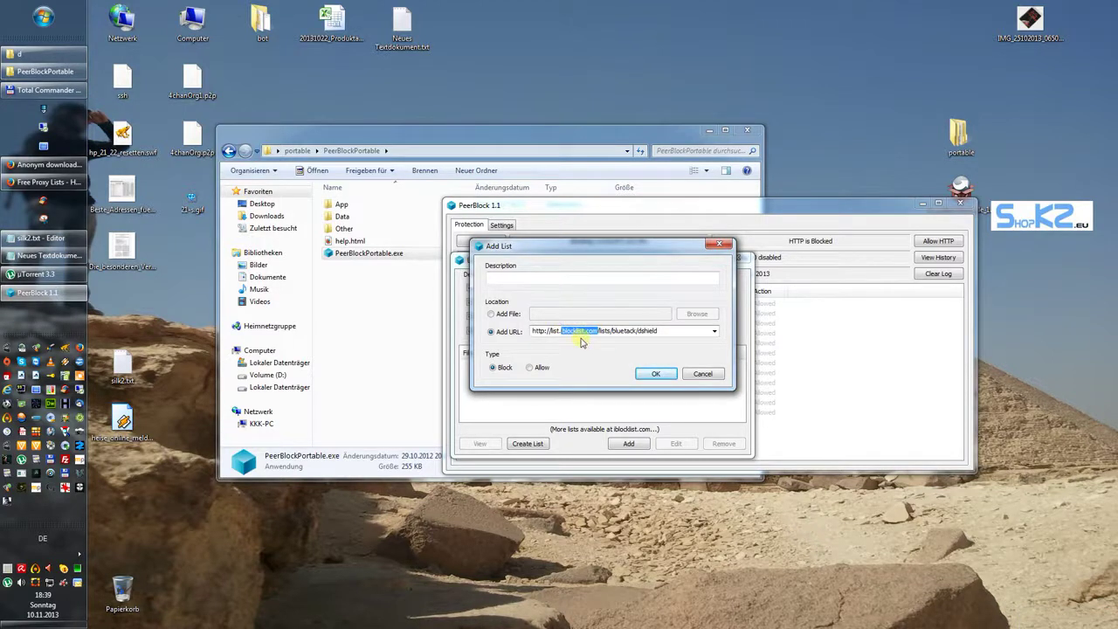
# Switch to Firefox and load iblocklist.com in the tab showing the Linux Format torrent page.
pyautogui.click(46, 182)
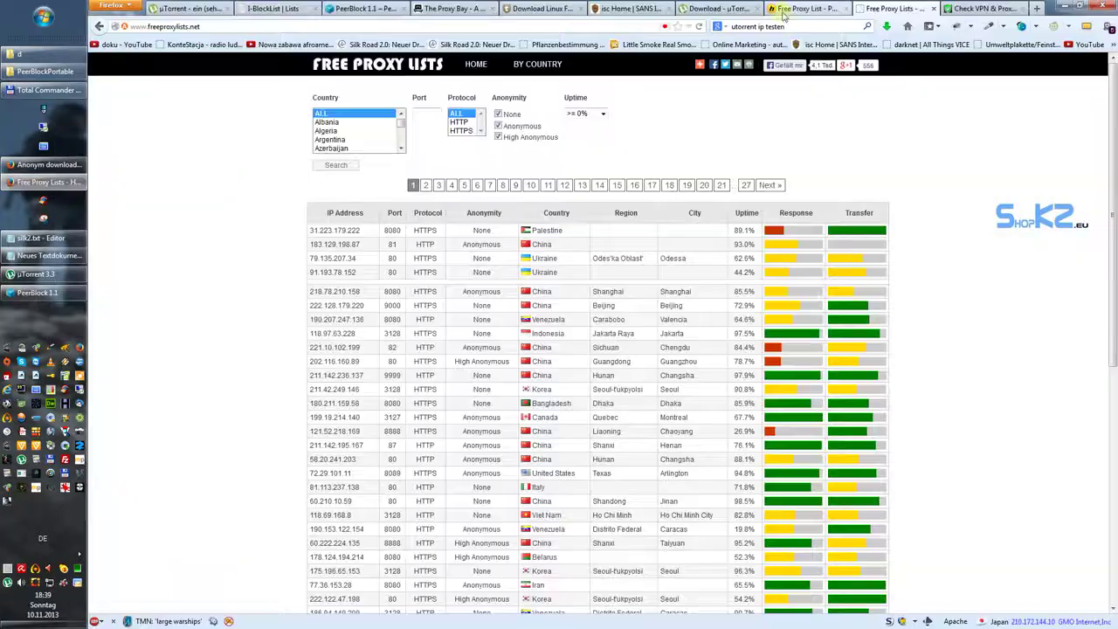
pyautogui.click(541, 8)
pyautogui.hotkey('ctrl', 'v')
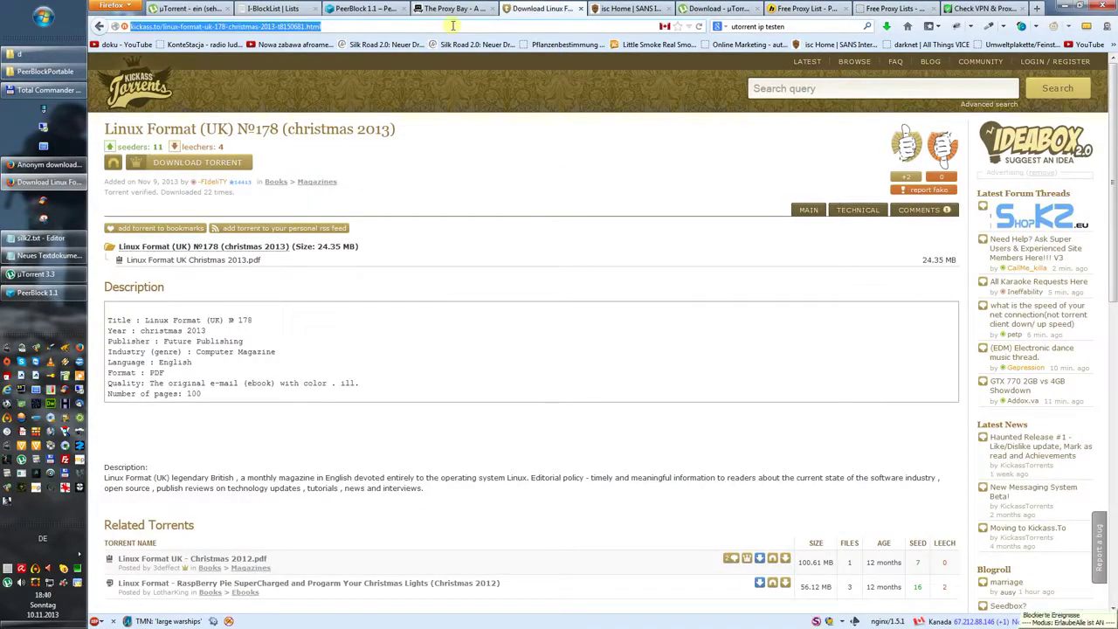
pyautogui.press('Return')
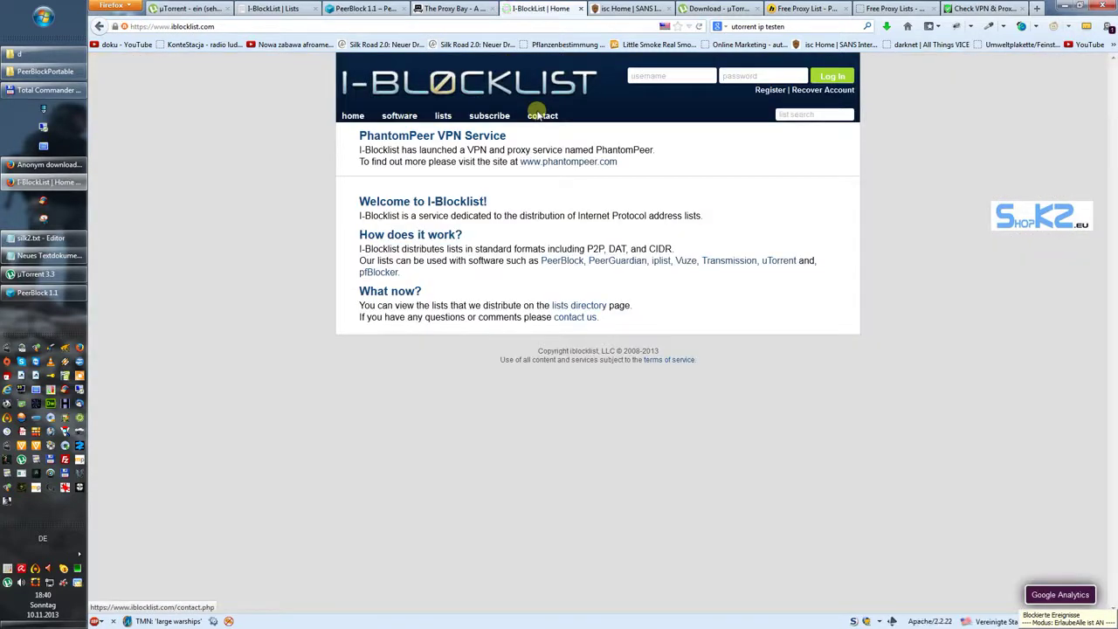
# Open the I-BlockList lists directory and select the update URL of the Bluetack level1 list.
pyautogui.click(443, 116)
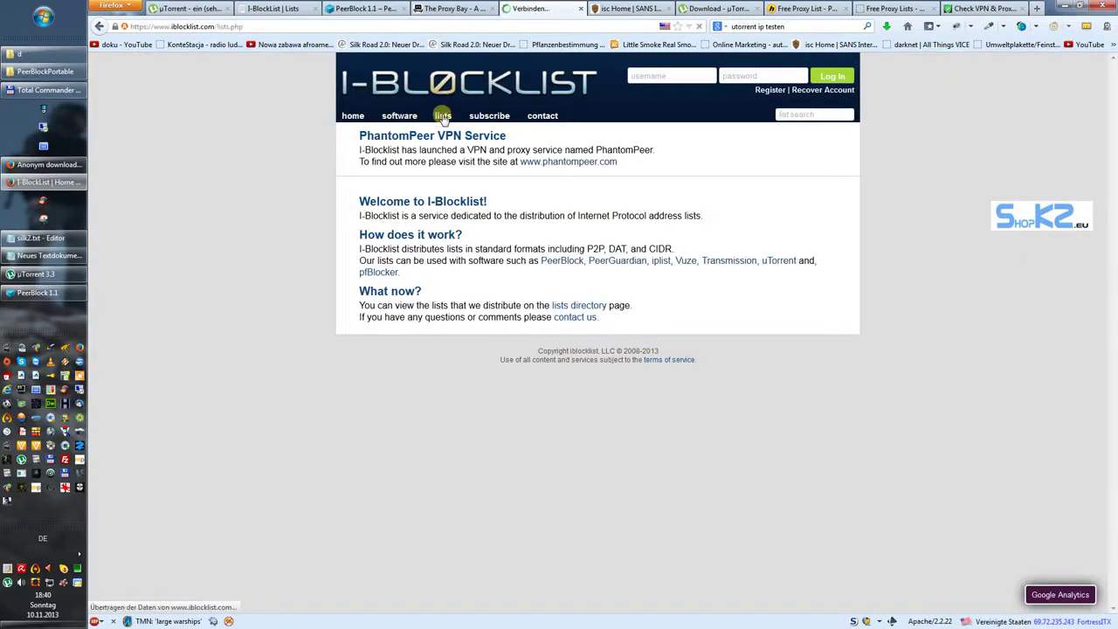
pyautogui.scroll(-3, 262, 270)
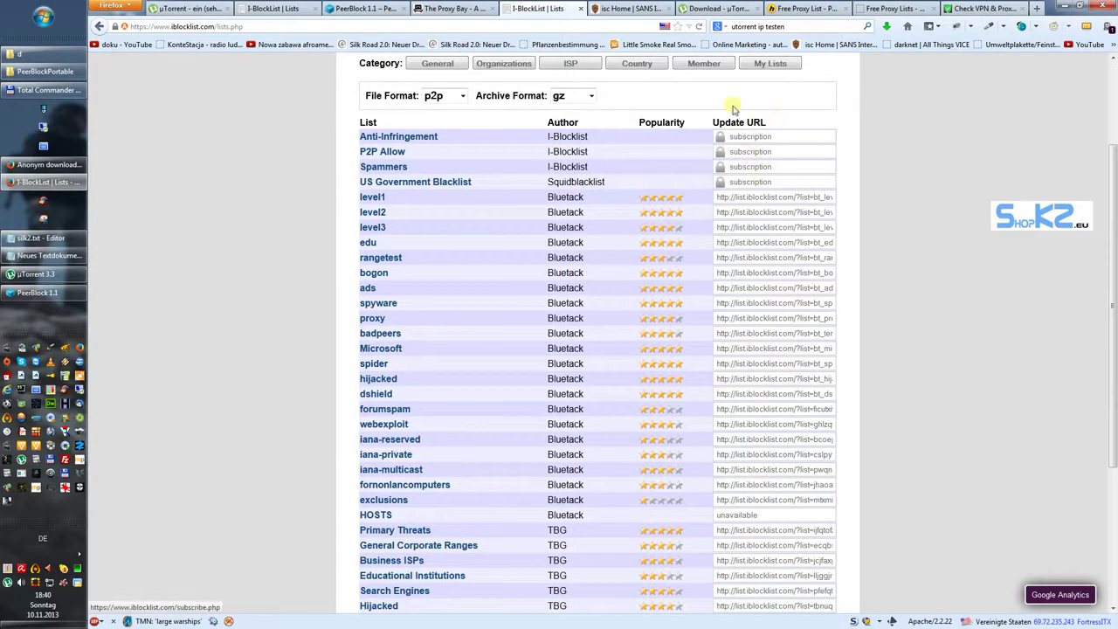
pyautogui.click(773, 198)
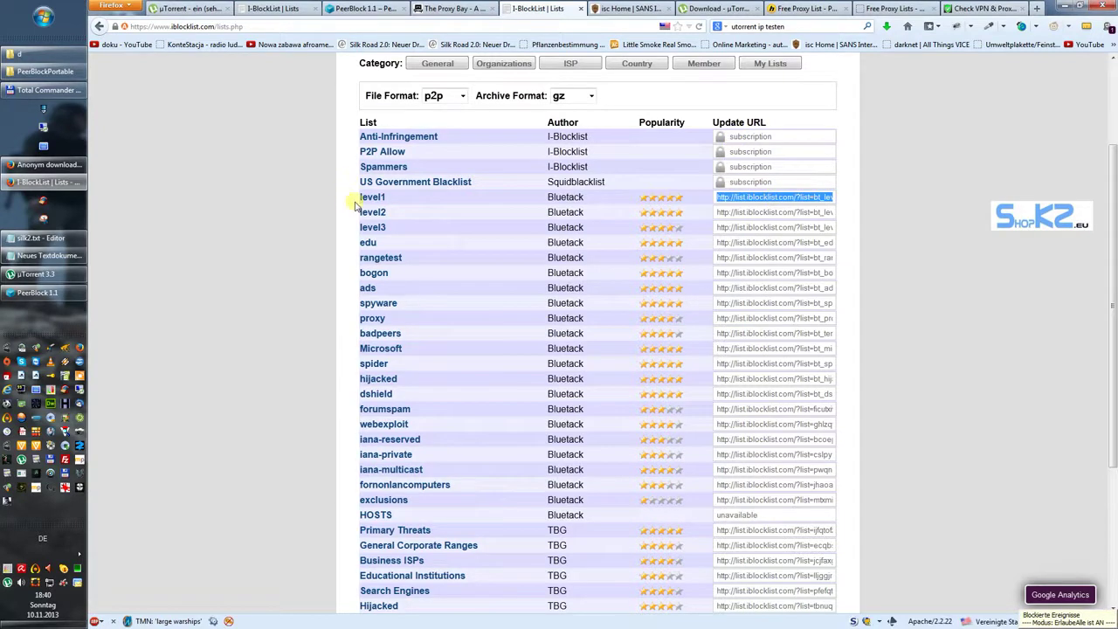
# Search the I-BlockList lists for deutsch*.
pyautogui.scroll(3, 771, 181)
pyautogui.click(792, 115)
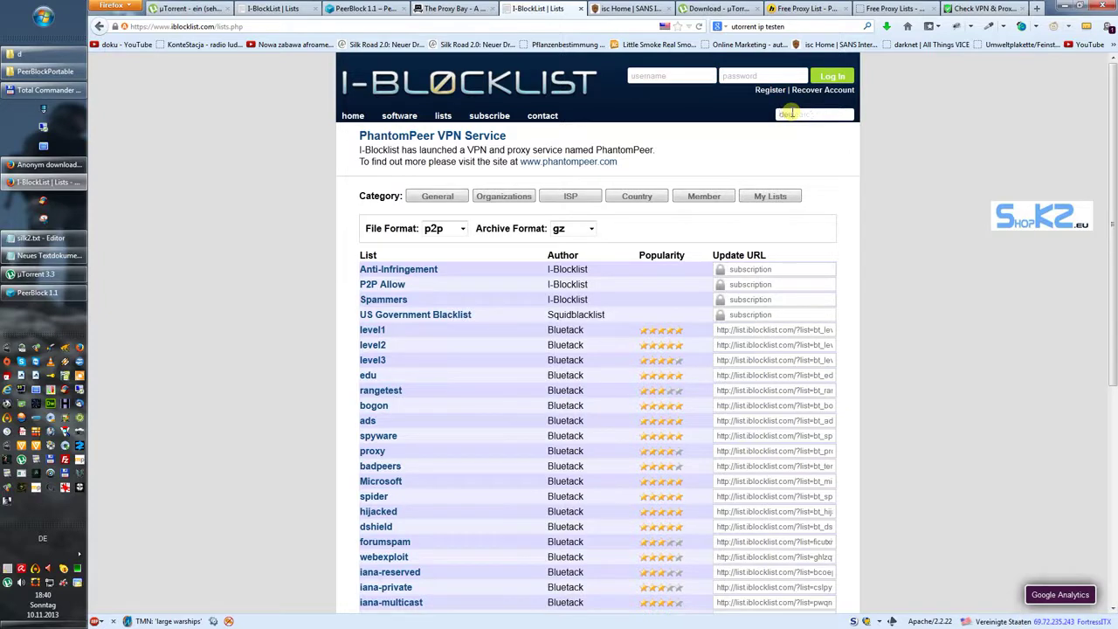
pyautogui.write('deutsch')
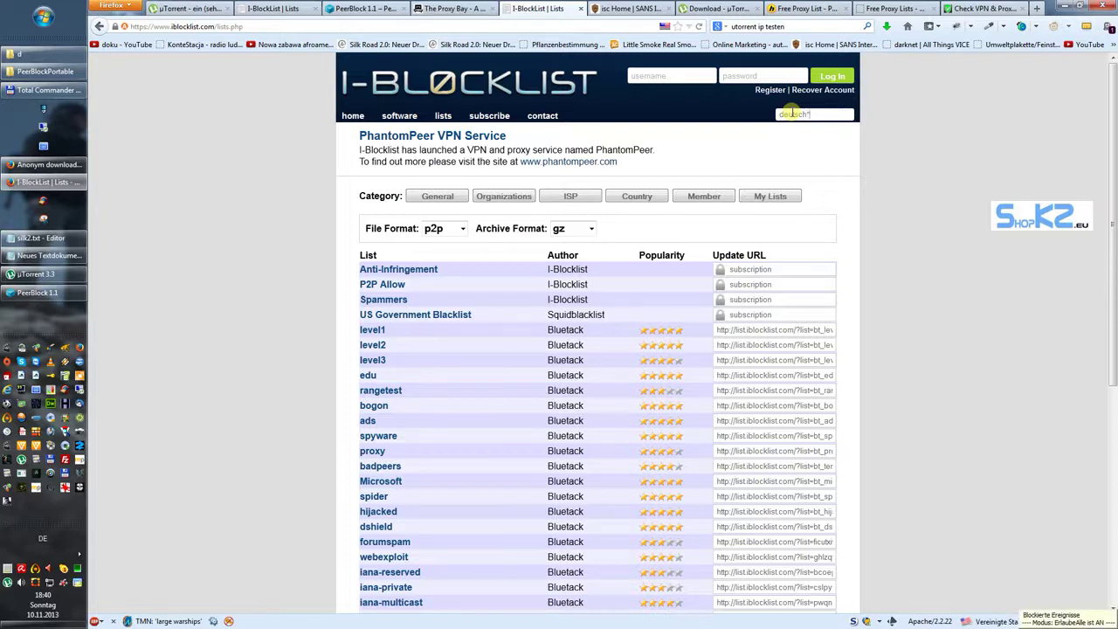
pyautogui.press('Return')
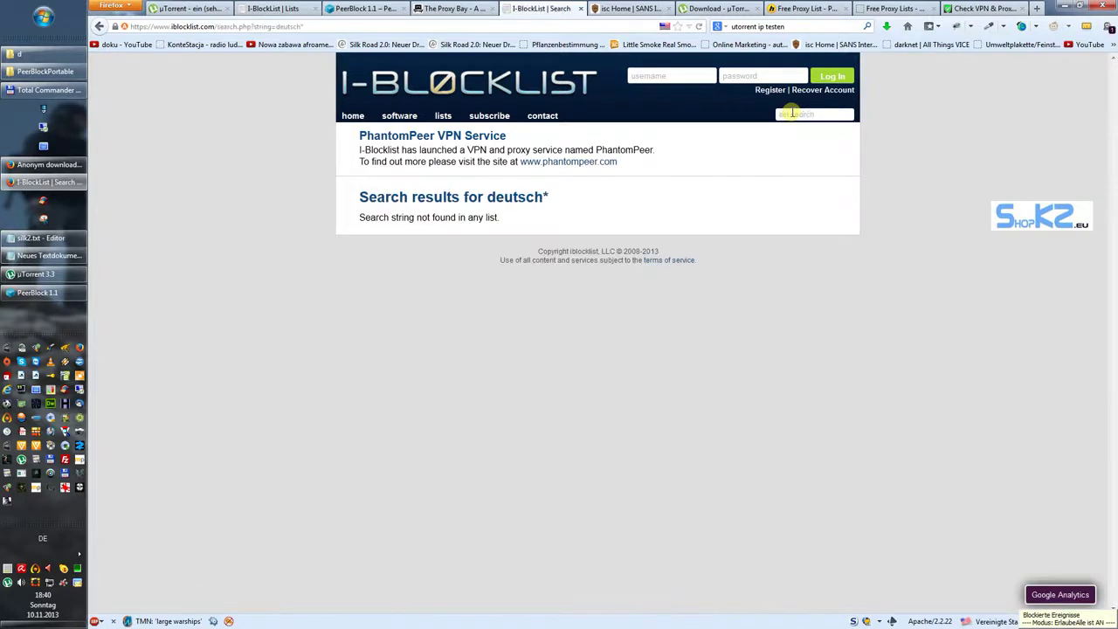
# Search the I-BlockList lists for deutsch and review which lists contain matching entries.
pyautogui.click(792, 114)
pyautogui.write('deutsch')
pyautogui.press('Return')
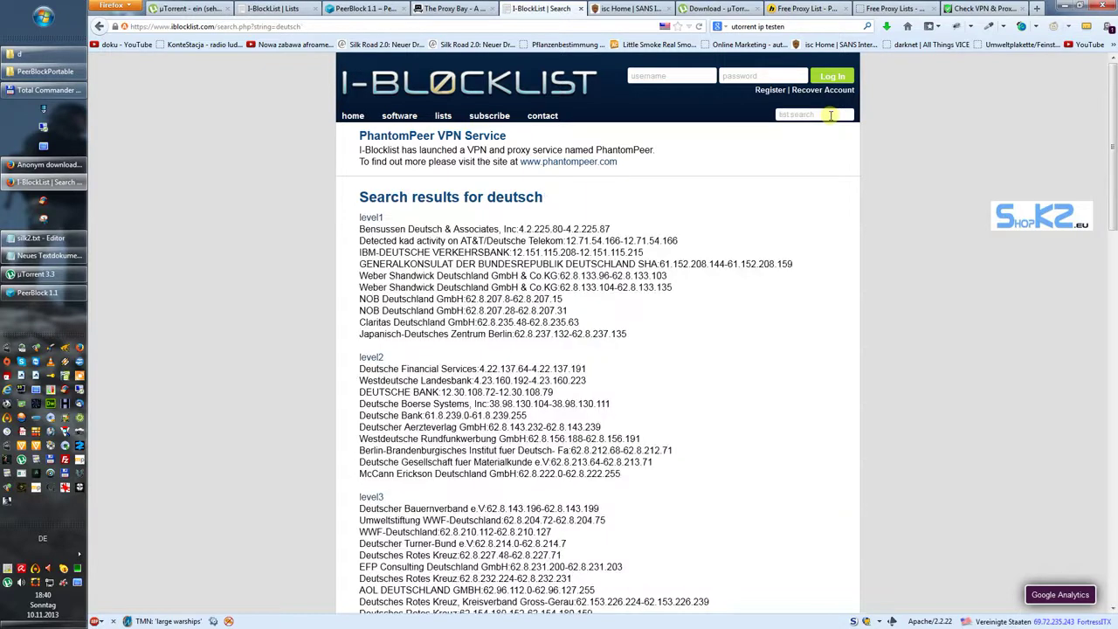
pyautogui.scroll(-3, 315, 214)
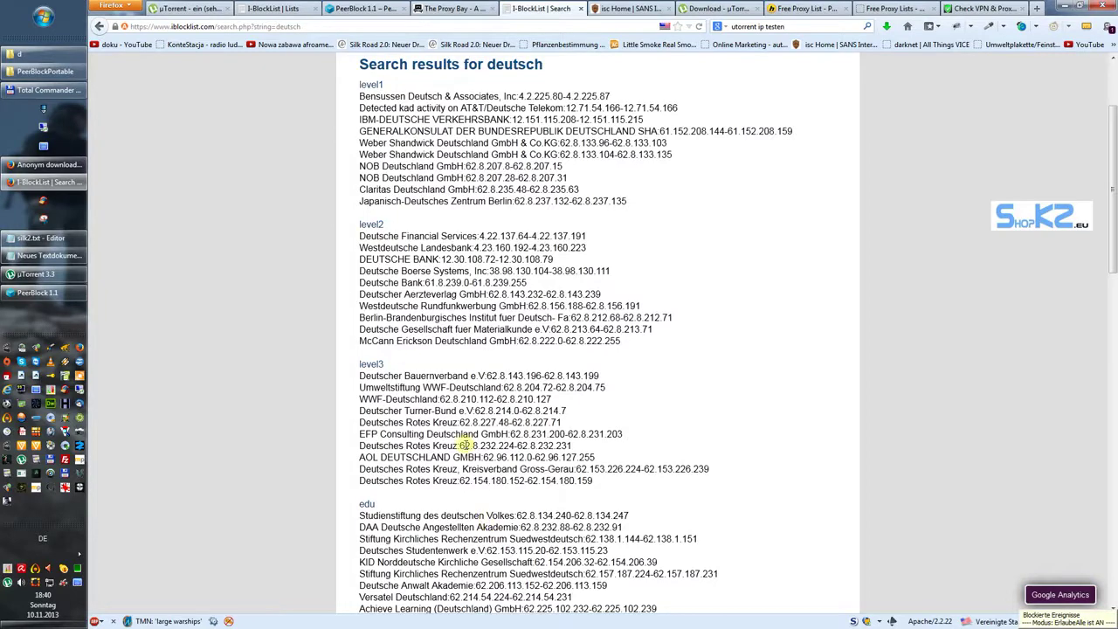
pyautogui.scroll(-10, 461, 444)
pyautogui.scroll(-10, 465, 444)
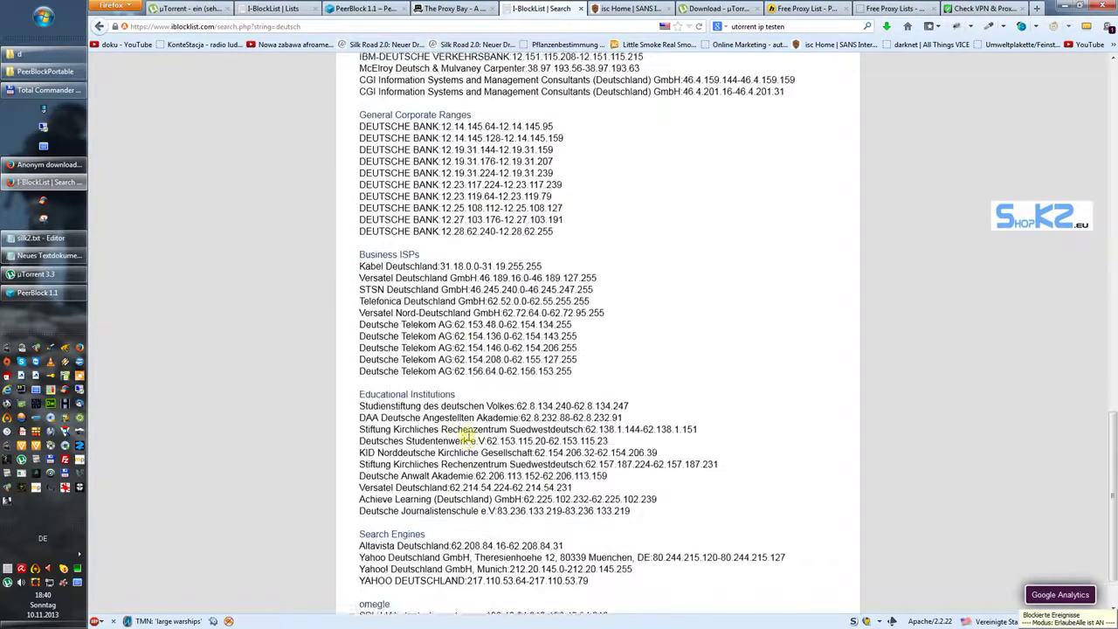
pyautogui.scroll(20, 466, 436)
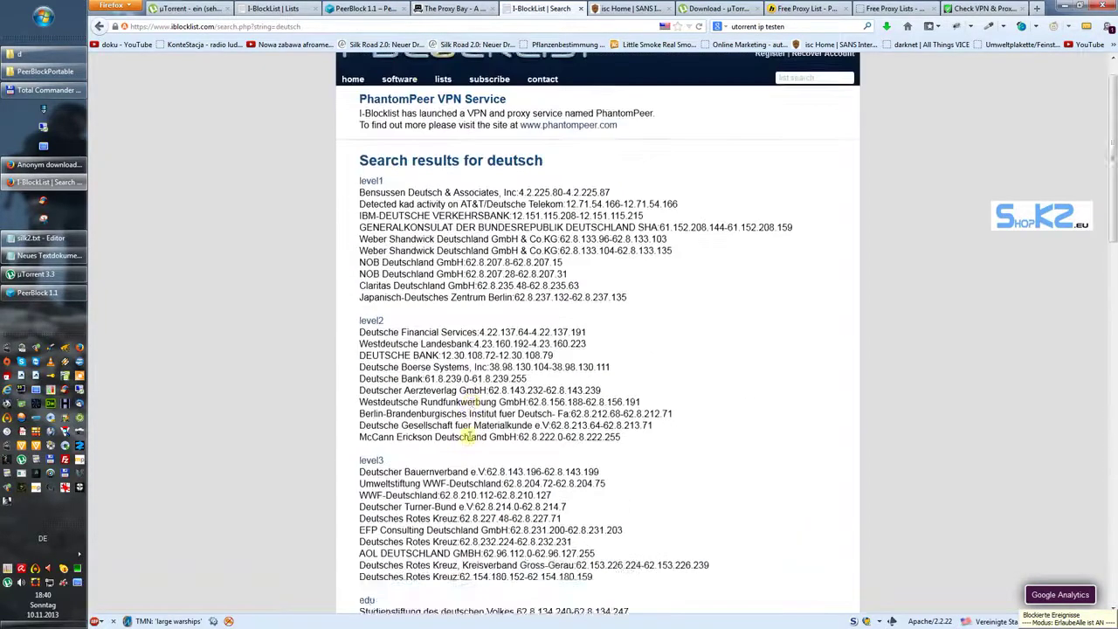
# Open the lists directory in a new tab and examine the deutsch matches under edu, ads and badpeers.
pyautogui.middleClick(443, 116)
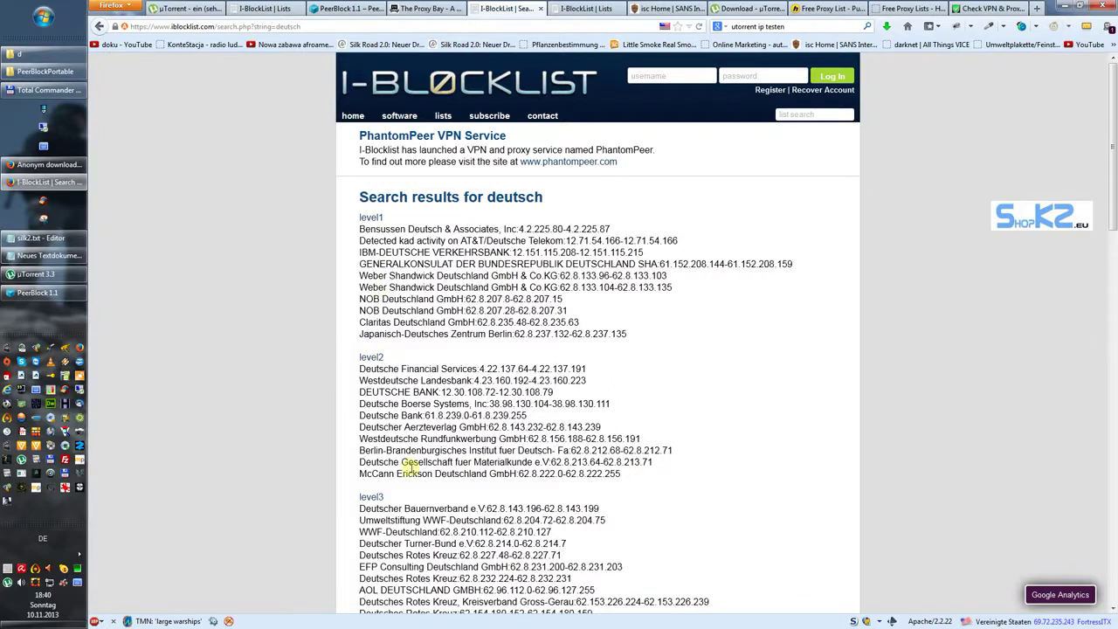
pyautogui.scroll(-4, 409, 463)
pyautogui.scroll(-5, 409, 455)
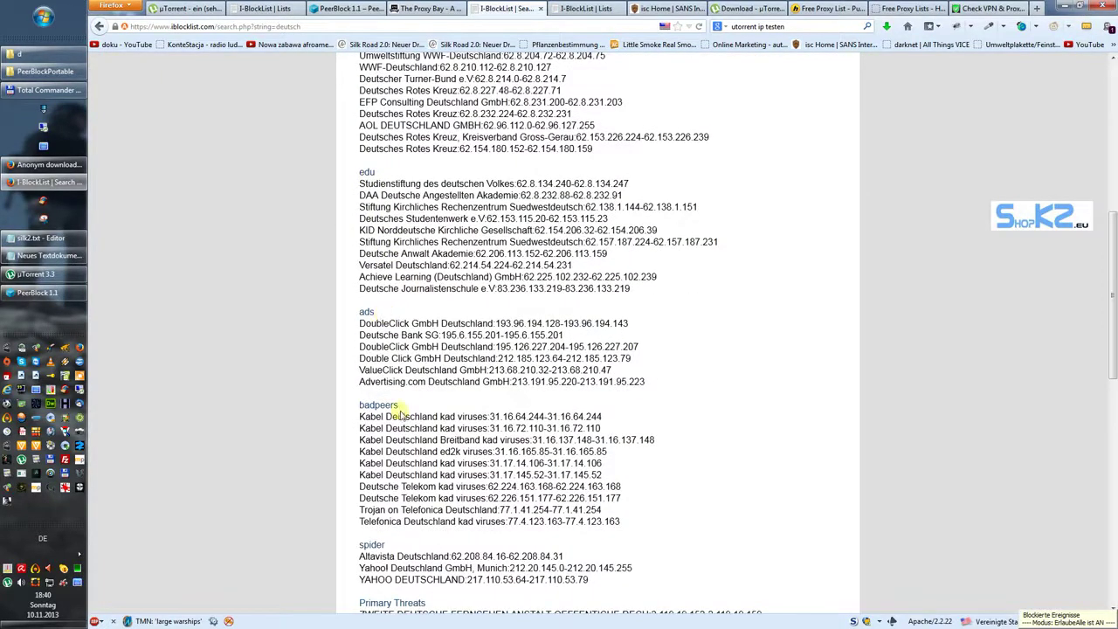
# Shrink the browser window so PeerBlock is reachable beside it, and show the available blocklists in the lists directory tab.
pyautogui.click(1058, 7)
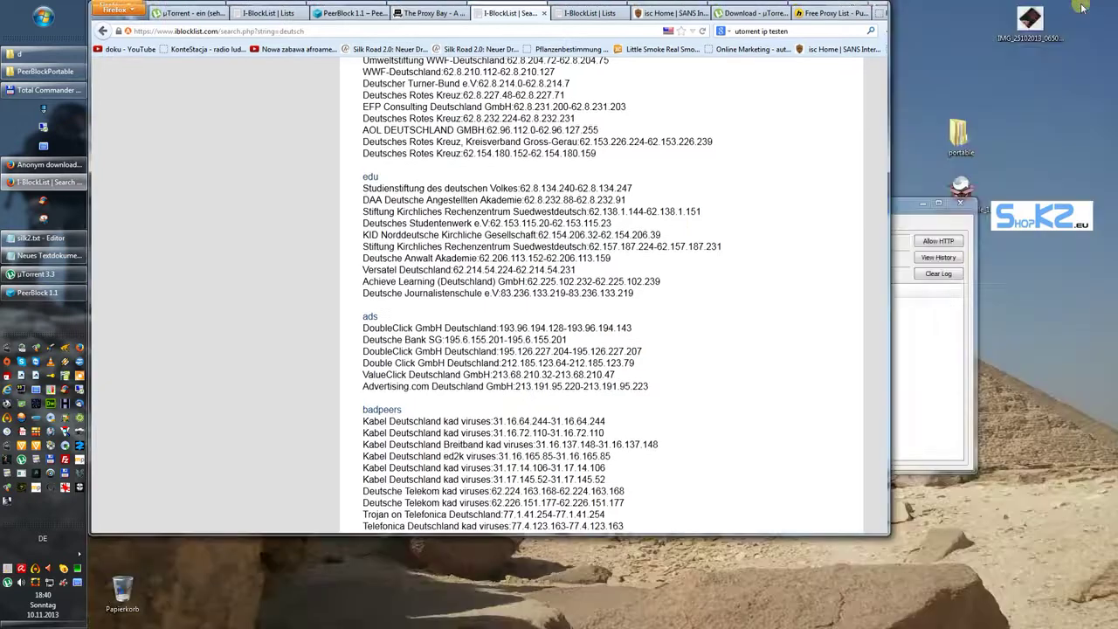
pyautogui.click(907, 207)
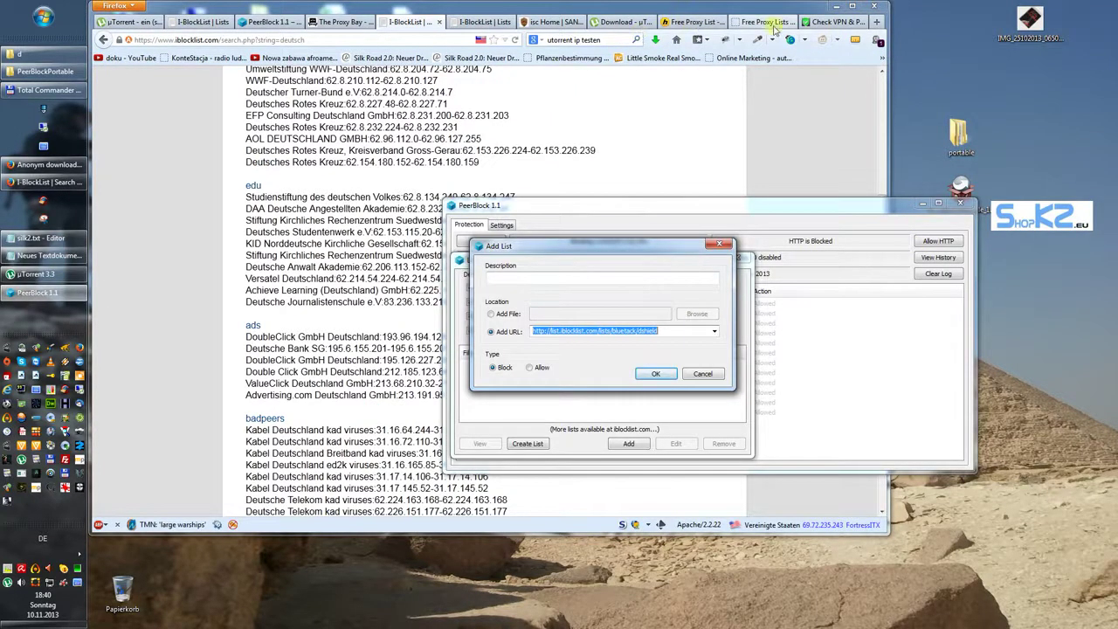
pyautogui.click(479, 21)
pyautogui.scroll(-4, 327, 365)
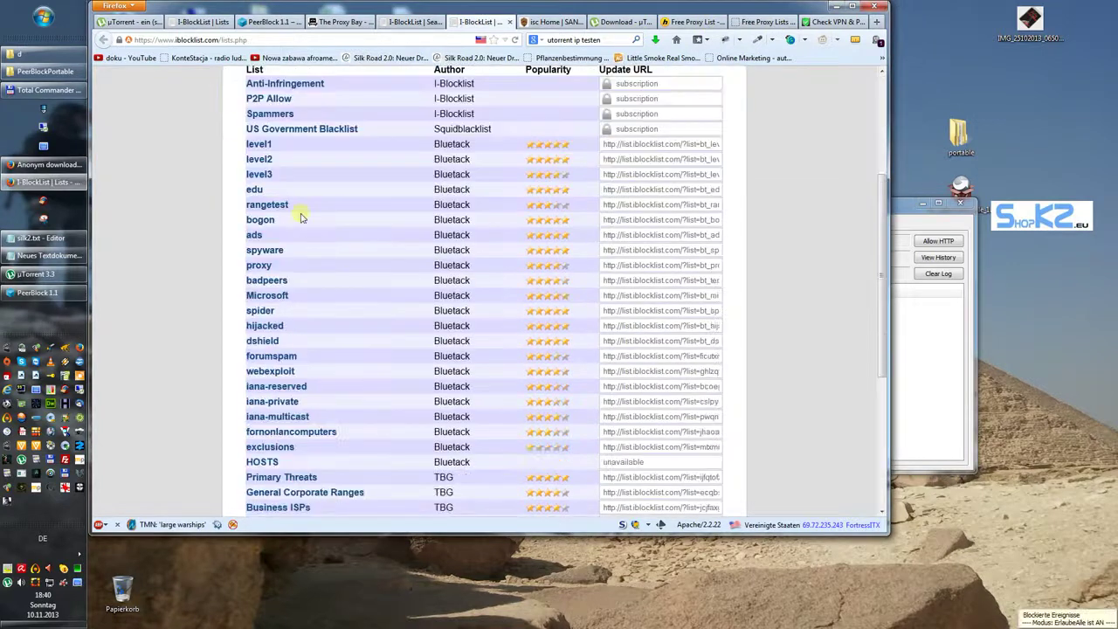
# Copy the Bluetack level1 update URL and add it in PeerBlock's List Manager as a Block list, using the same URL as its description.
pyautogui.click(620, 153)
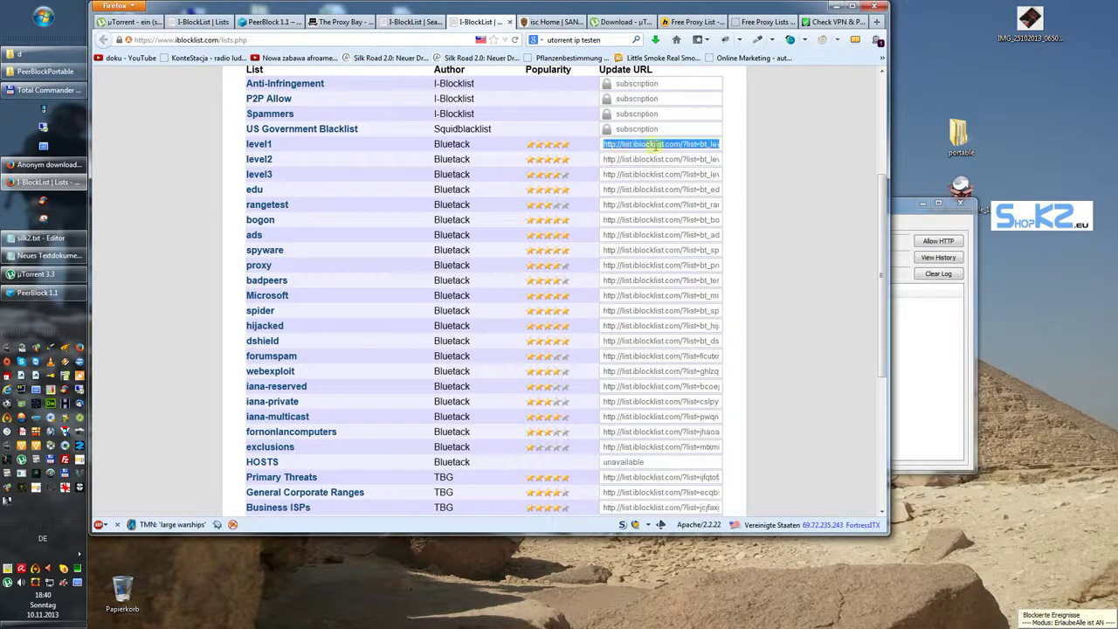
pyautogui.click(900, 210)
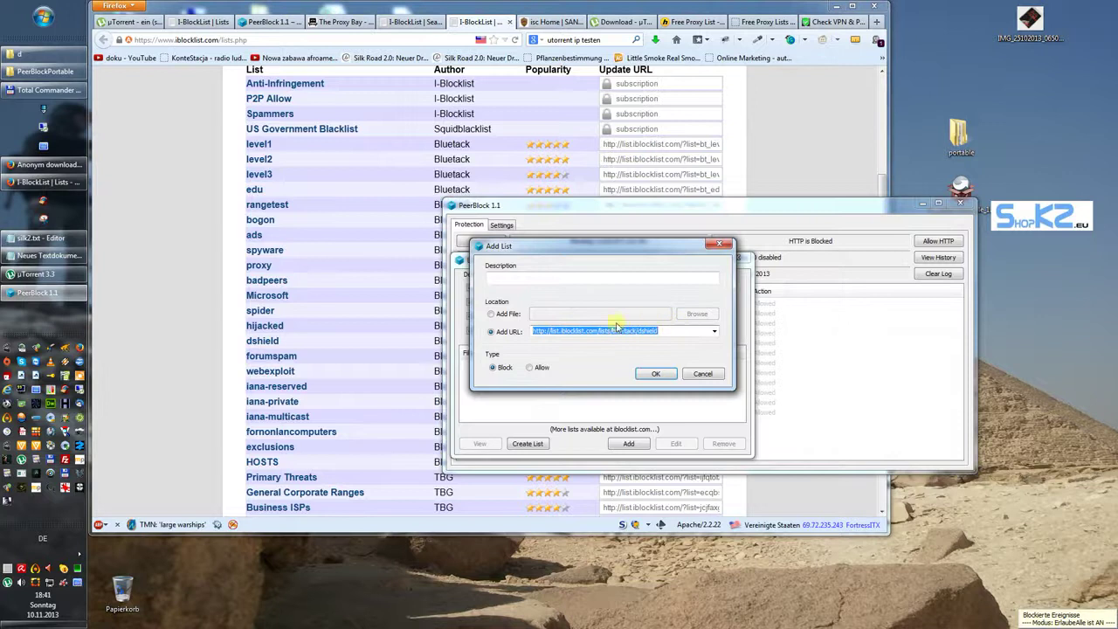
pyautogui.click(506, 278)
pyautogui.write('http://list.iblocklist.com/?list=bt_level1&fileformat=p2p&archiveformat=gz')
pyautogui.tripleClick(644, 331)
pyautogui.write('http://list.iblocklist.com/?list=bt_level1&fileformat=p2p&archiveformat=gz')
pyautogui.click(657, 374)
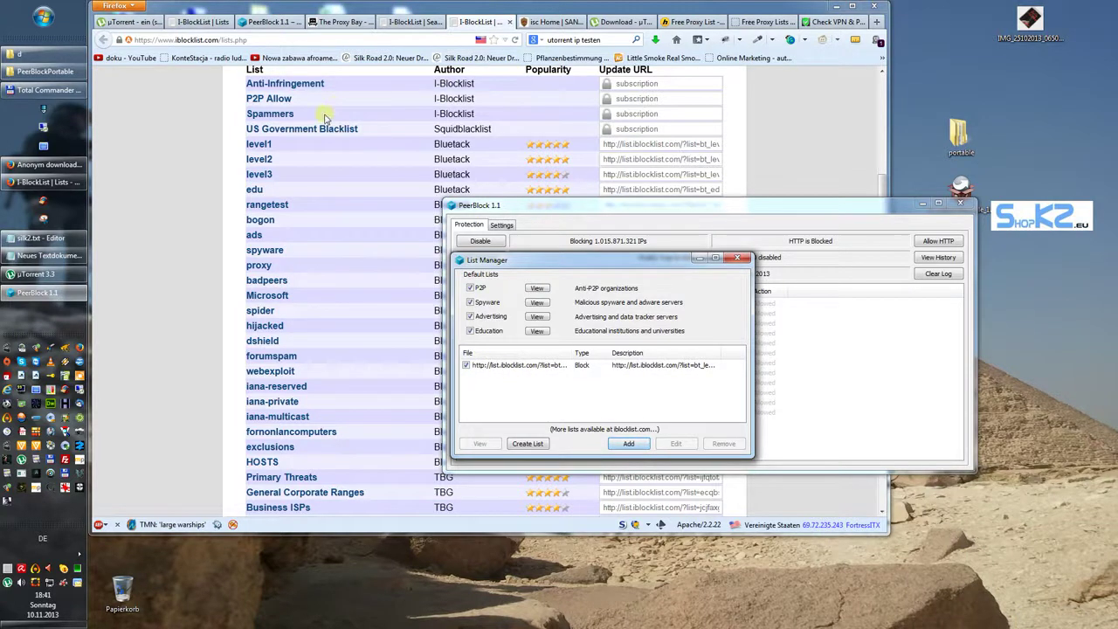
# Copy the Bluetack level2 update URL and add it in PeerBlock's List Manager as a Block list, with the URL also as description.
pyautogui.click(656, 159)
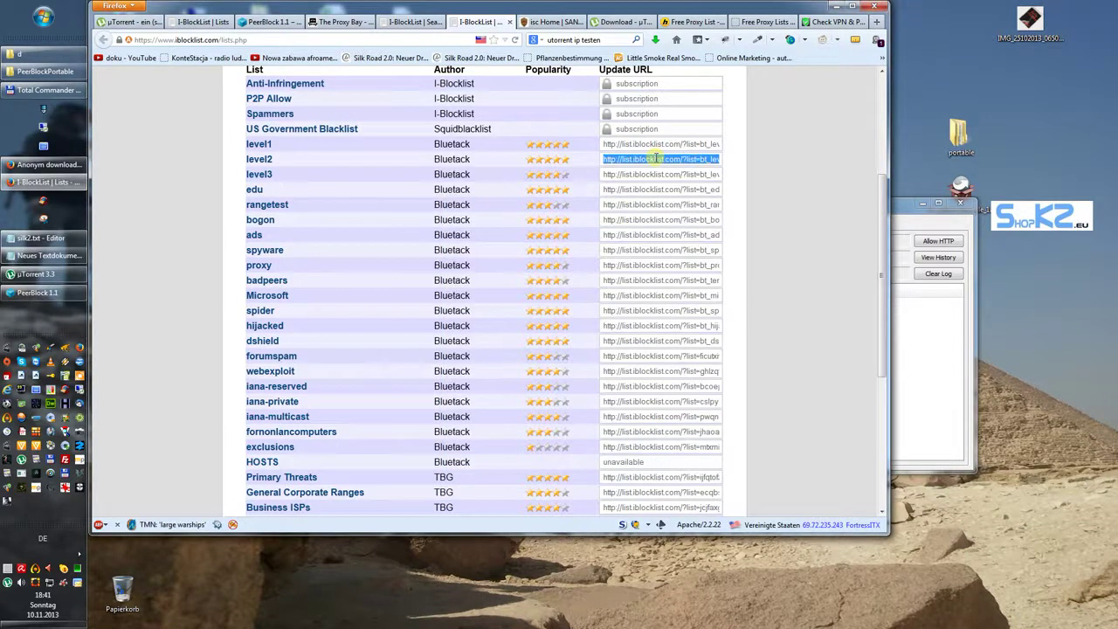
pyautogui.click(931, 376)
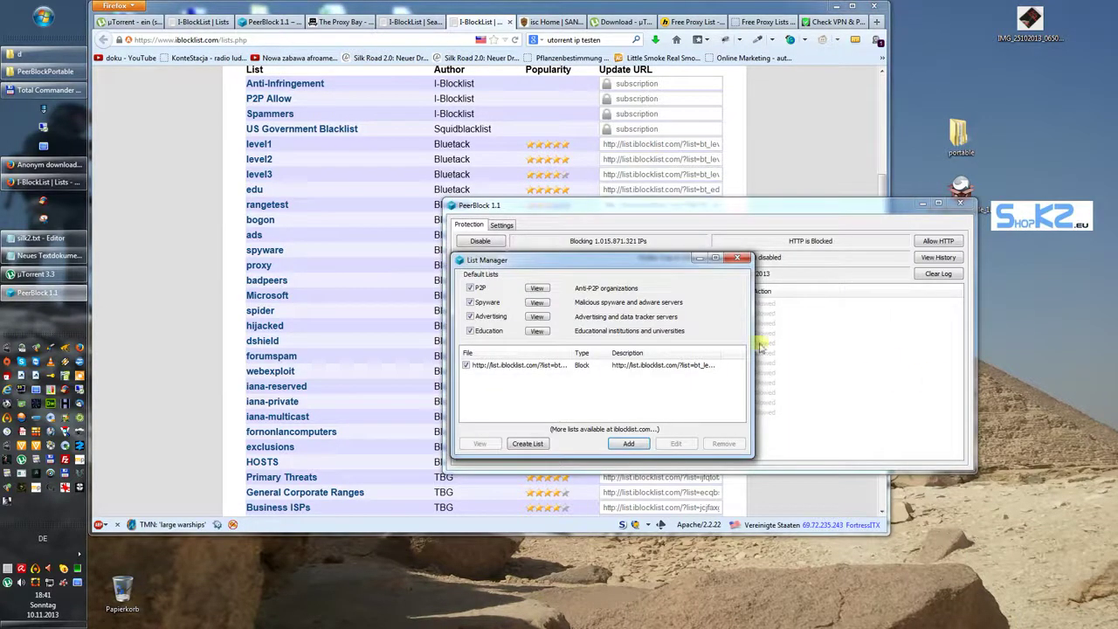
pyautogui.click(632, 444)
pyautogui.click(524, 276)
pyautogui.write('http://list.iblocklist.com/?list=bt_level2&fileformat=p2p&archiveformat=gz')
pyautogui.tripleClick(576, 330)
pyautogui.write('http://list.iblocklist.com/?list=bt_level2&fileformat=p2p&archiveformat=gz')
pyautogui.click(655, 373)
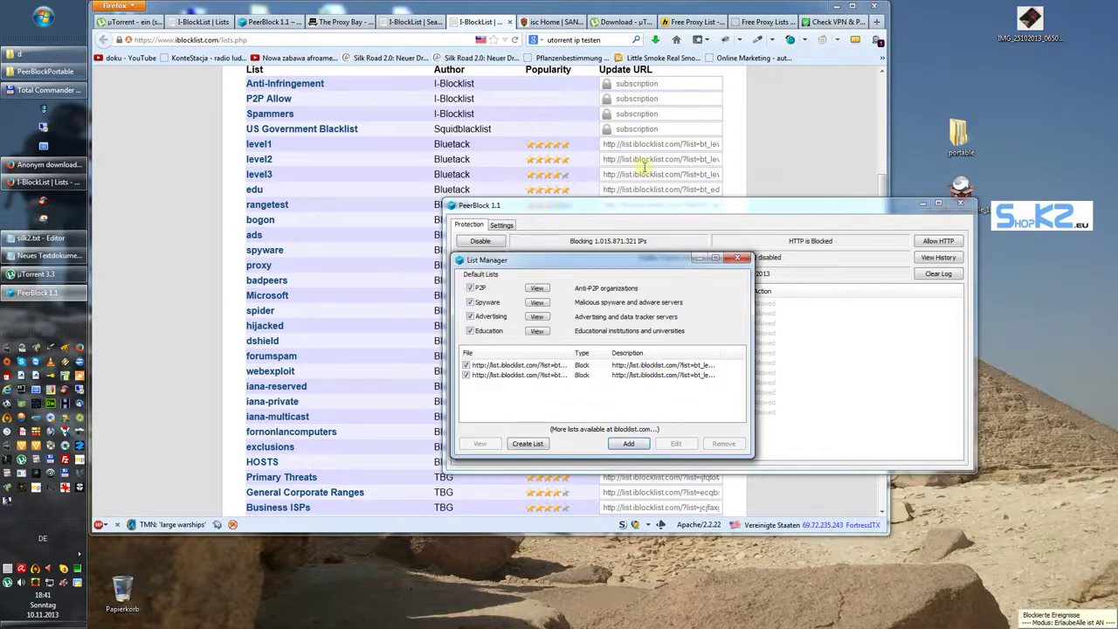
# Copy the update URL of the Bluetack level3 list from the I-BlockList lists page in the browser.
pyautogui.click(618, 175)
pyautogui.click(629, 175)
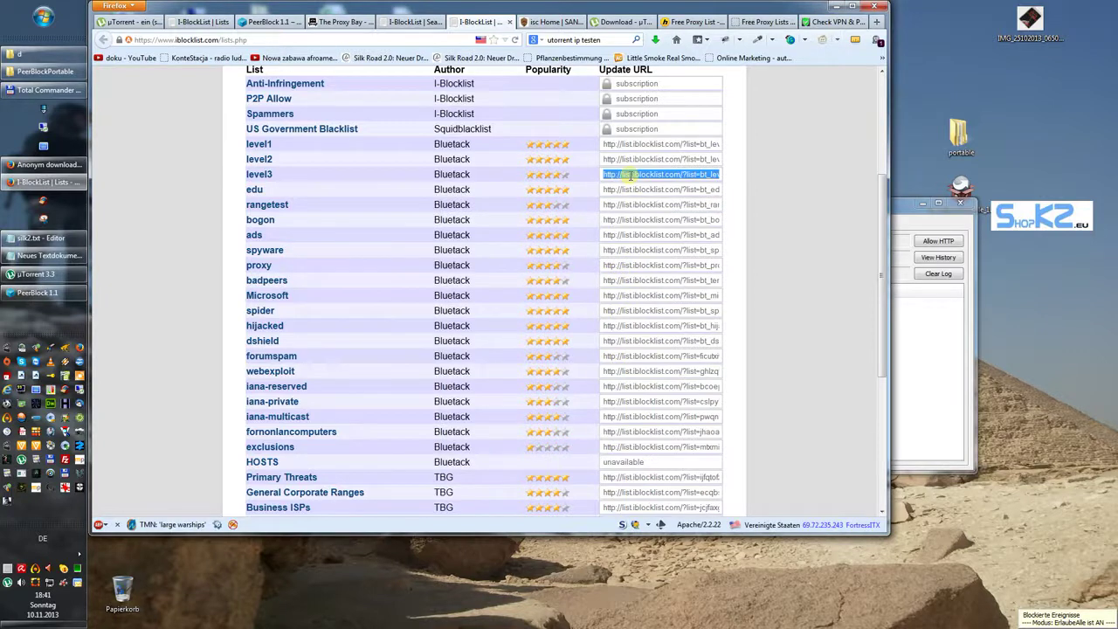